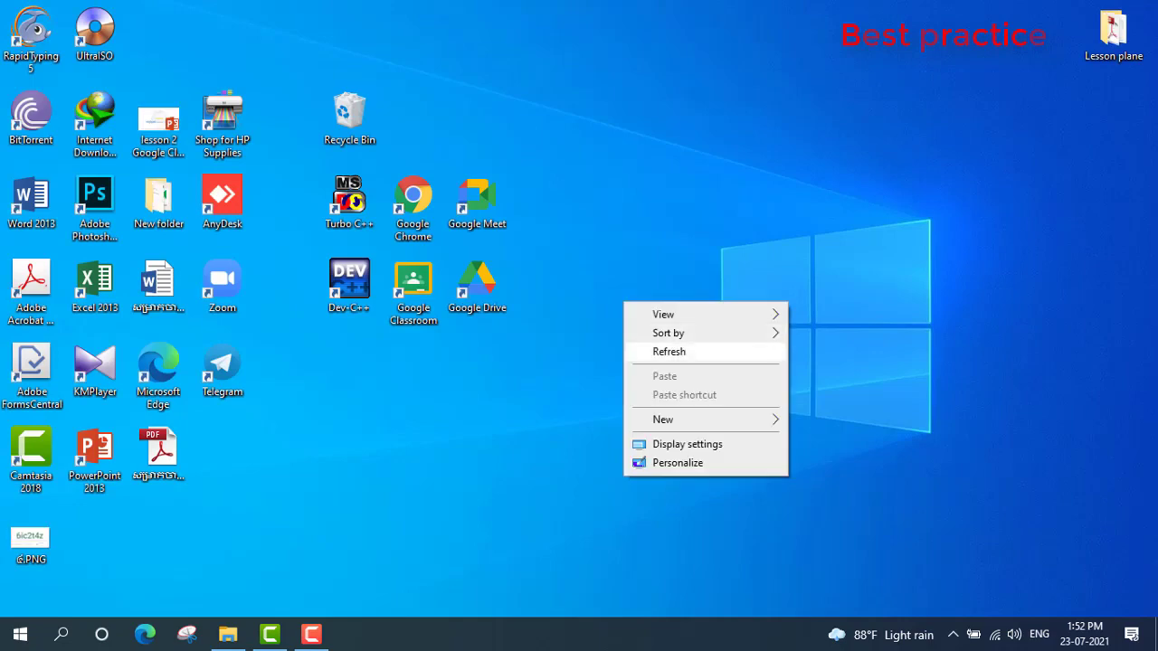
- Refresh the Windows desktop several times
left_click(673, 352)
right_click(634, 318)
left_click(679, 367)
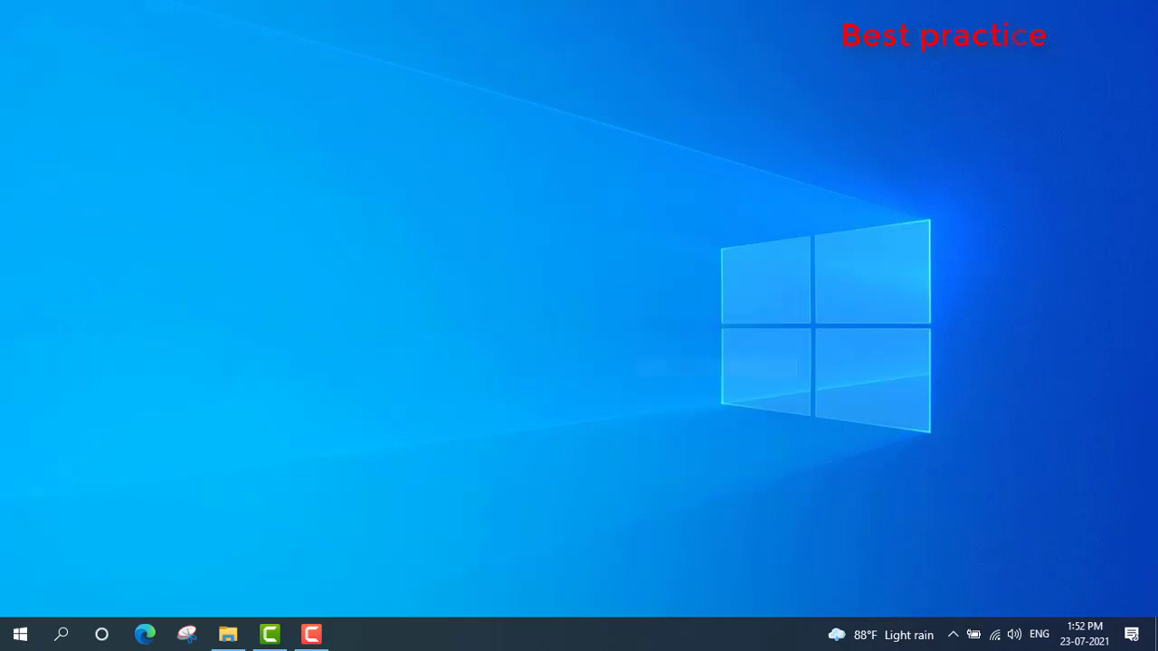
right_click(586, 284)
left_click(633, 333)
right_click(600, 295)
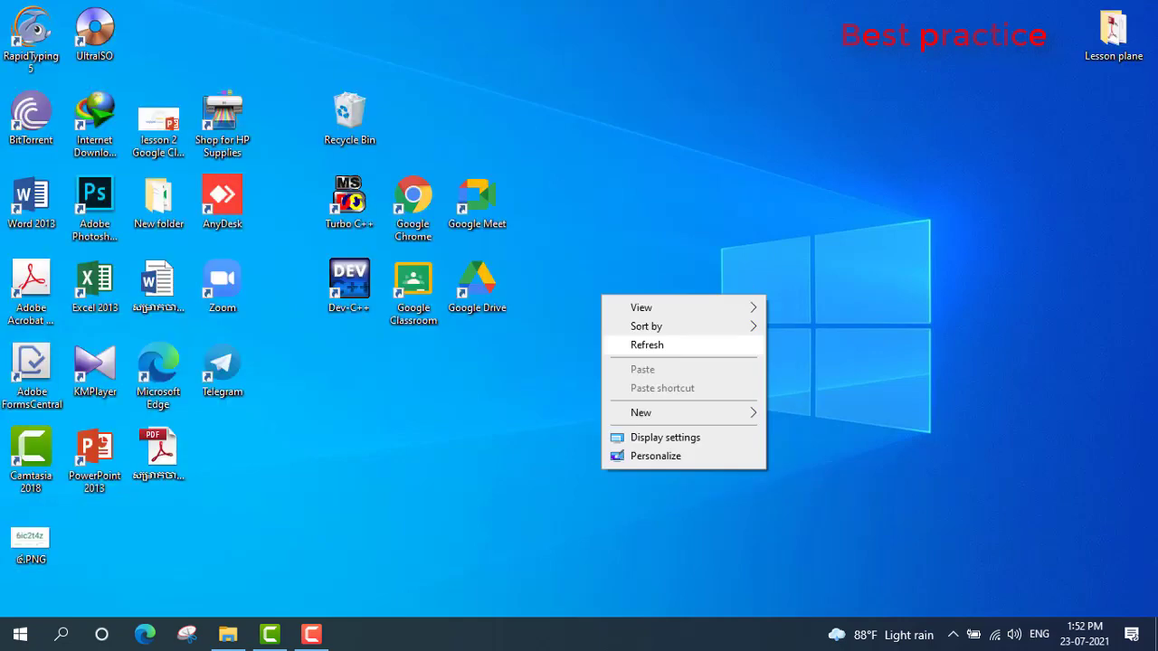
left_click(651, 344)
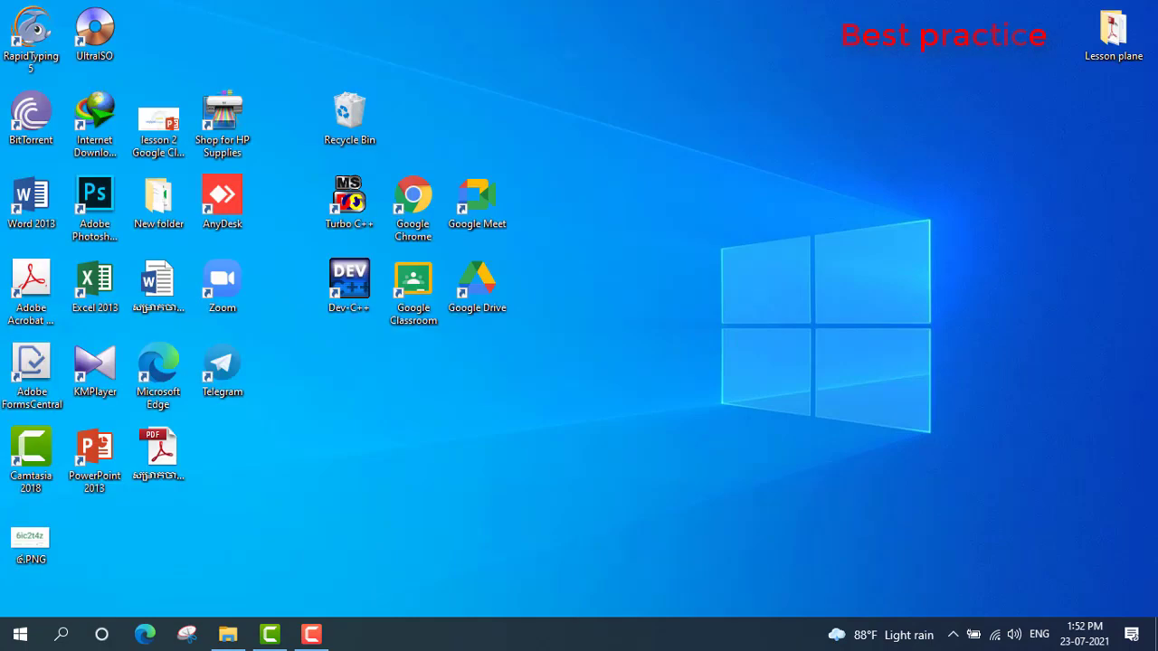
right_click(651, 346)
left_click(678, 396)
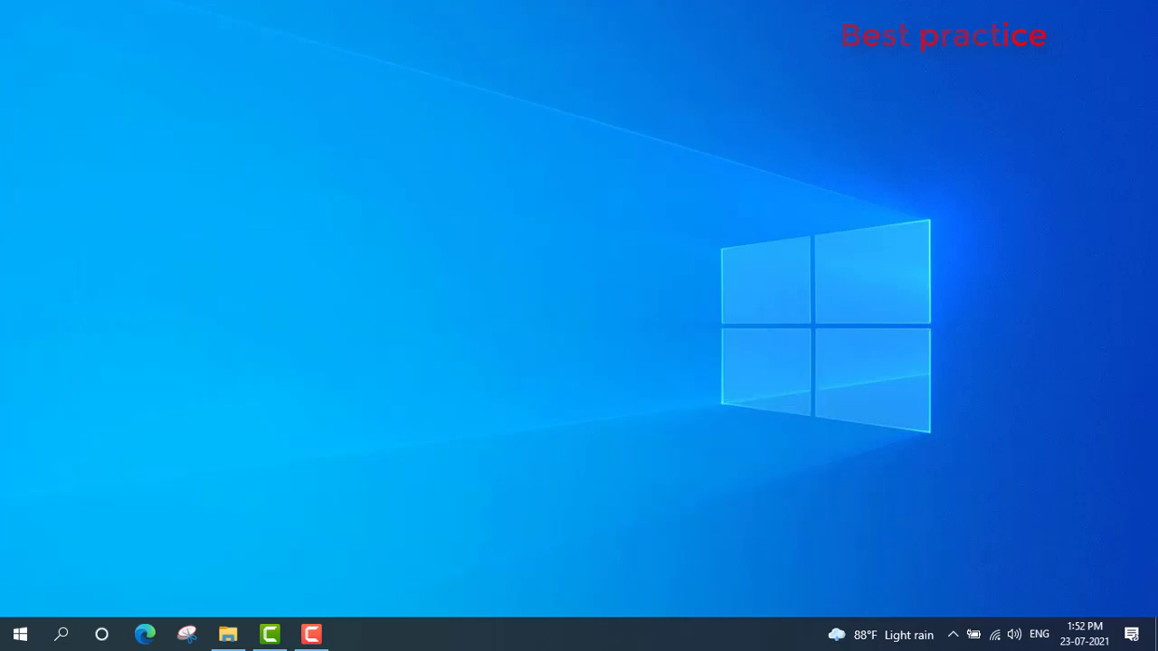
right_click(604, 356)
left_click(651, 404)
- Check the free space of local disks C and D under This PC in File Explorer, and minimize the window
left_click(228, 634)
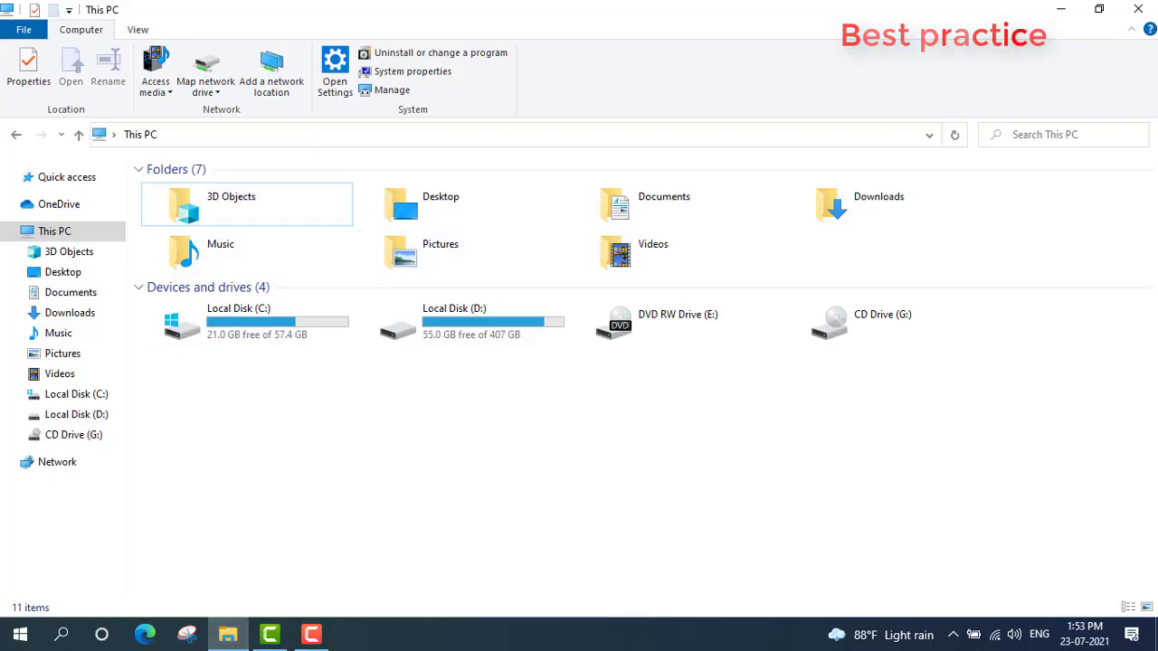
left_click_drag(244, 351, 303, 351)
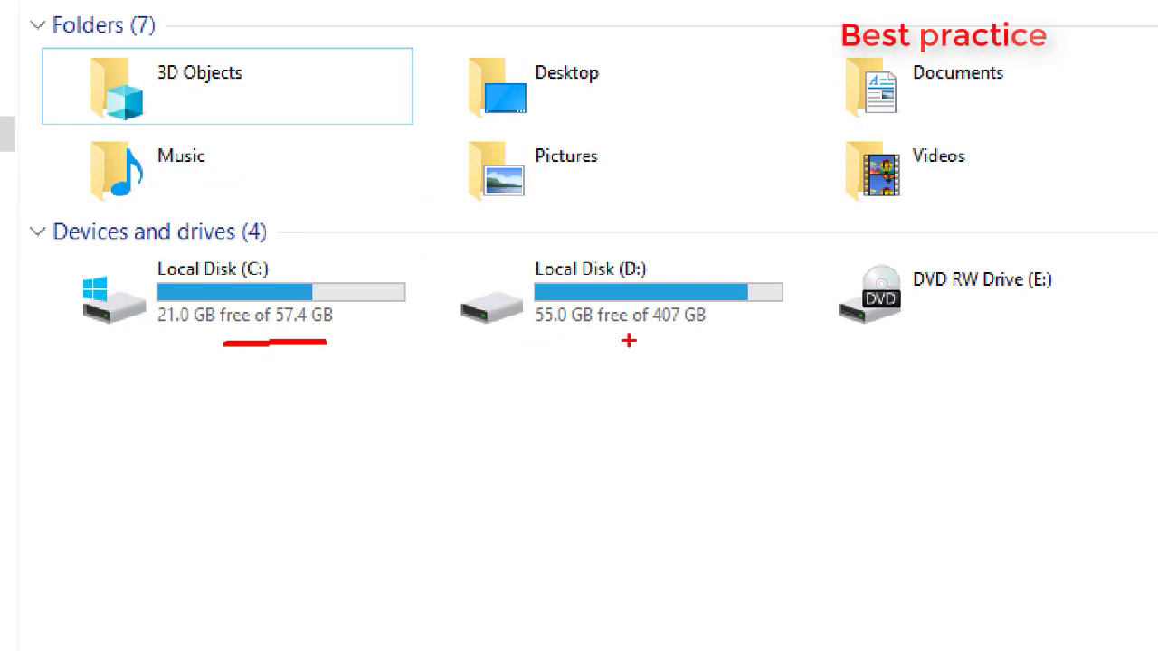
left_click_drag(628, 340, 731, 341)
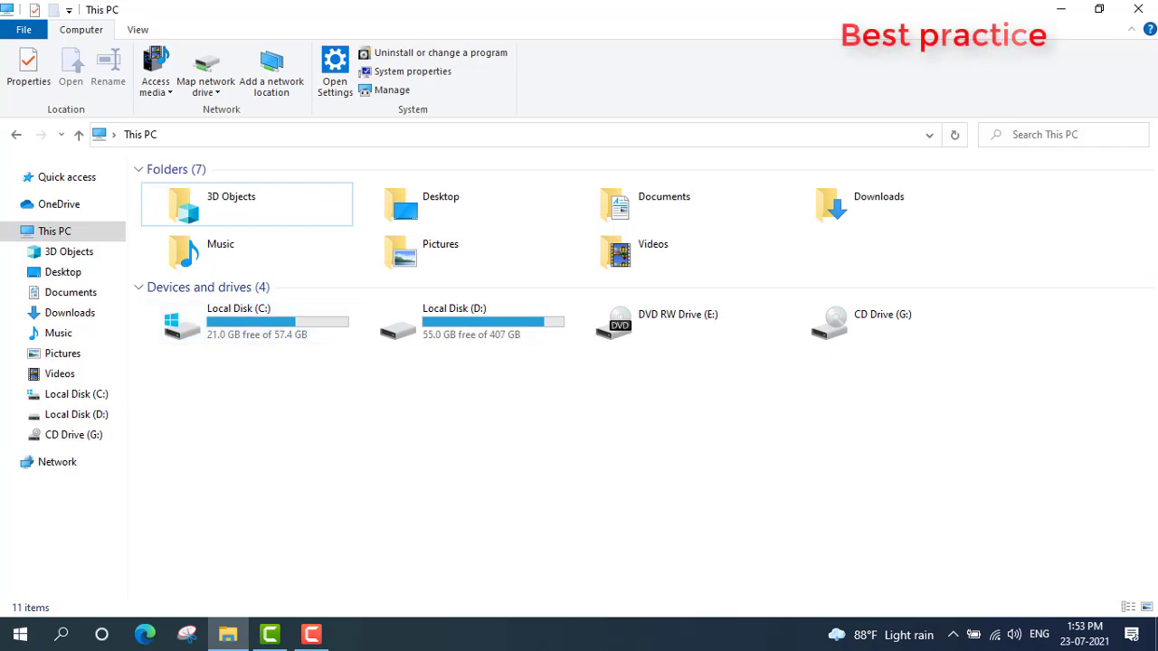
left_click(1060, 9)
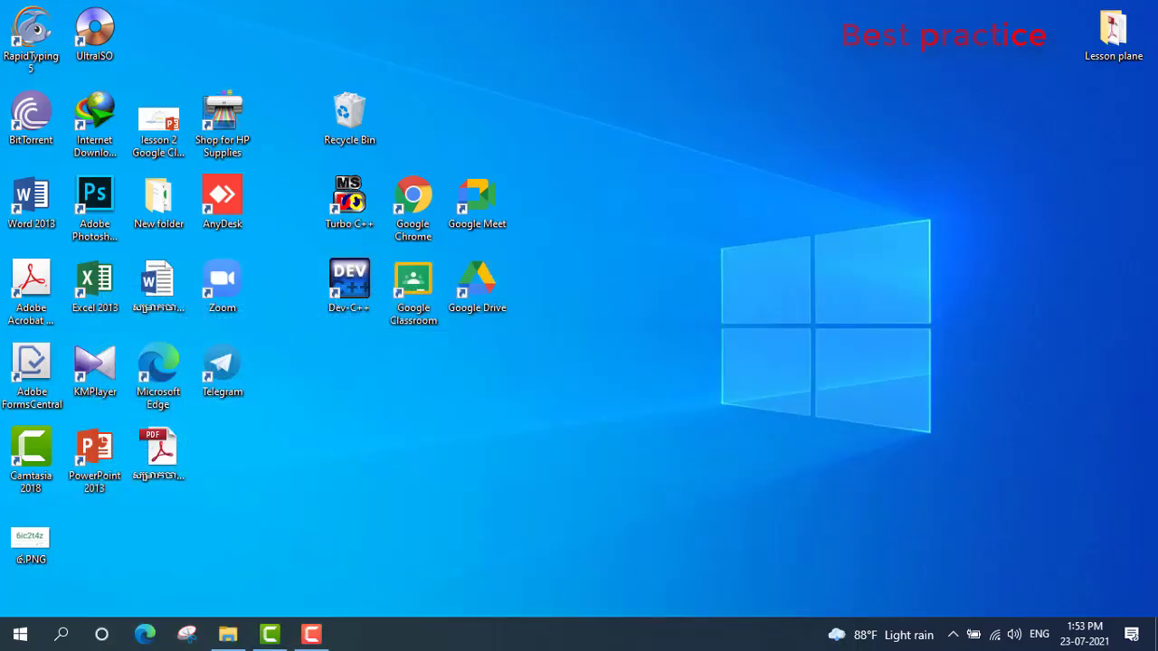
- Refresh the desktop twice more
right_click(572, 322)
left_click(616, 373)
right_click(621, 380)
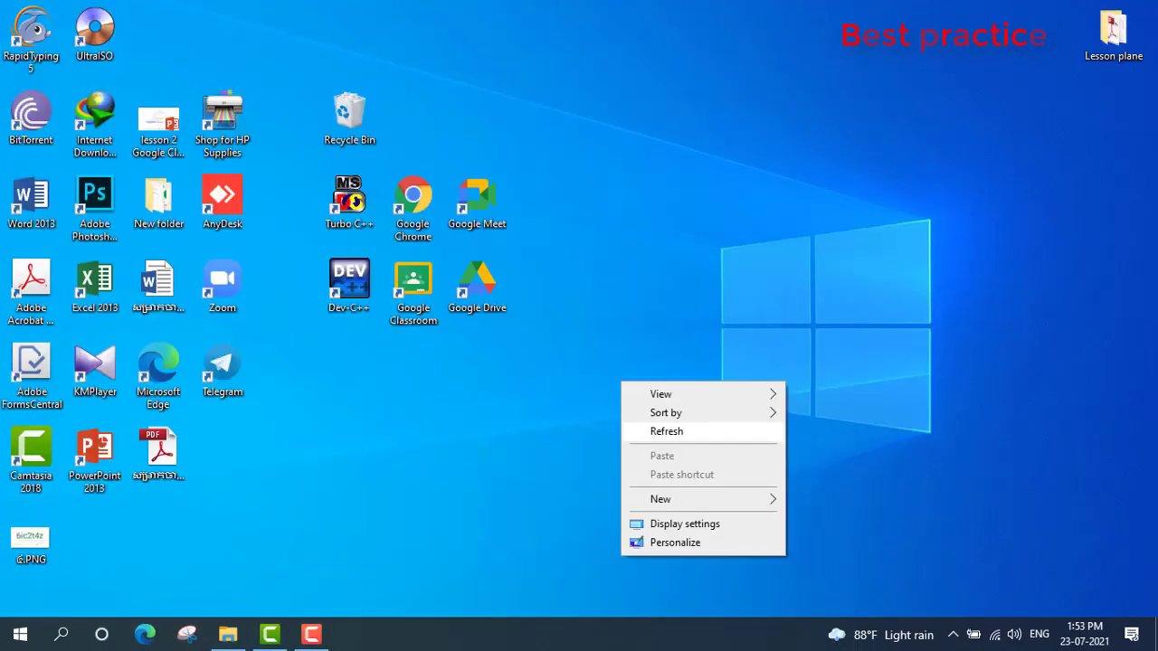
left_click(665, 429)
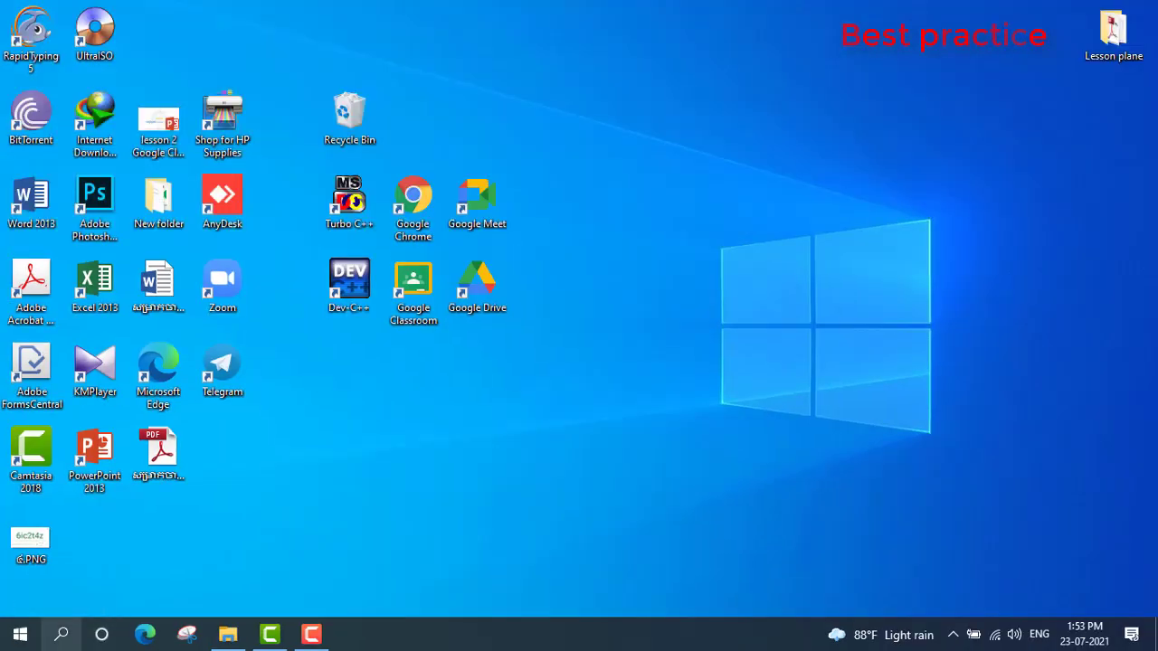
left_click(61, 634)
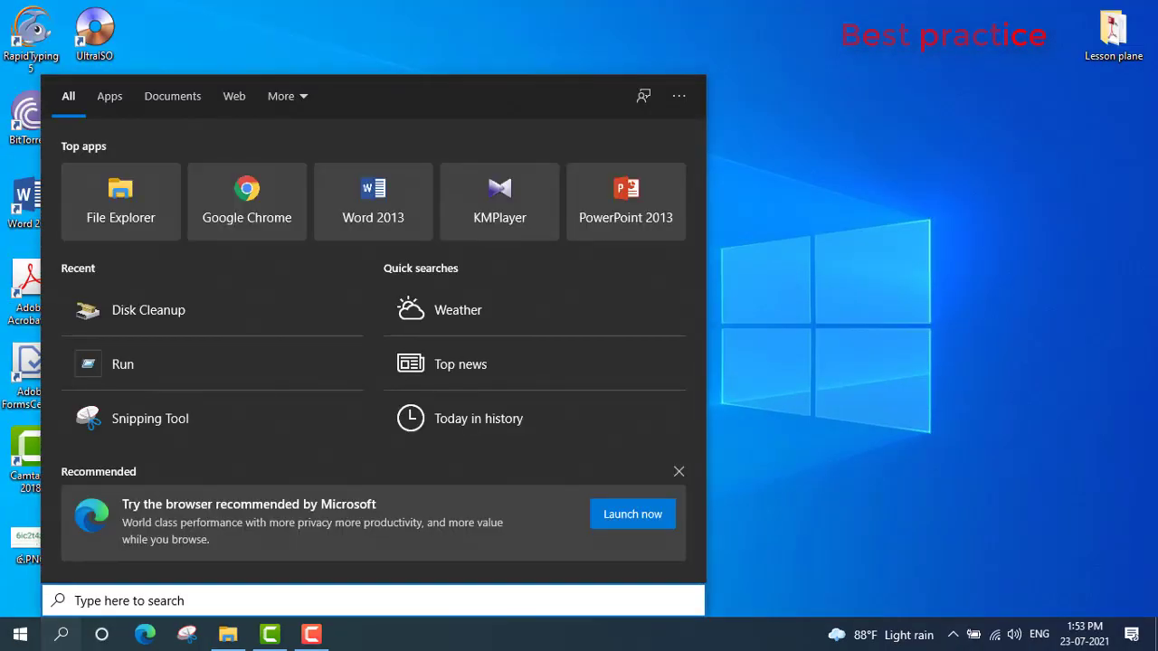
type("run")
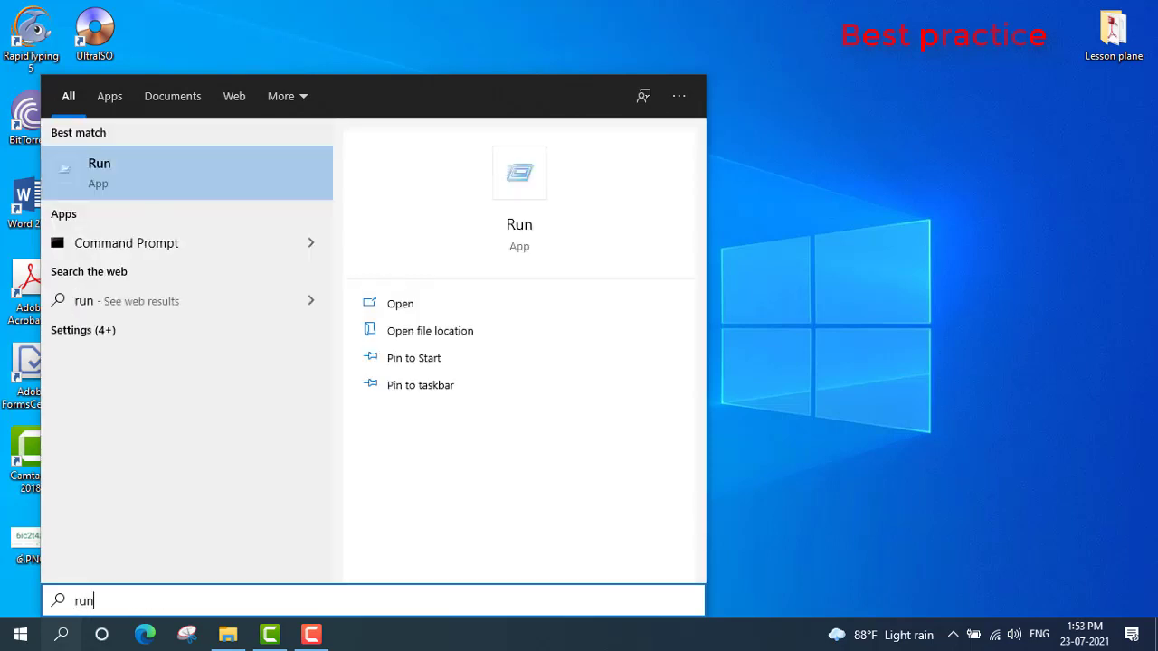
key("ctrl+a")
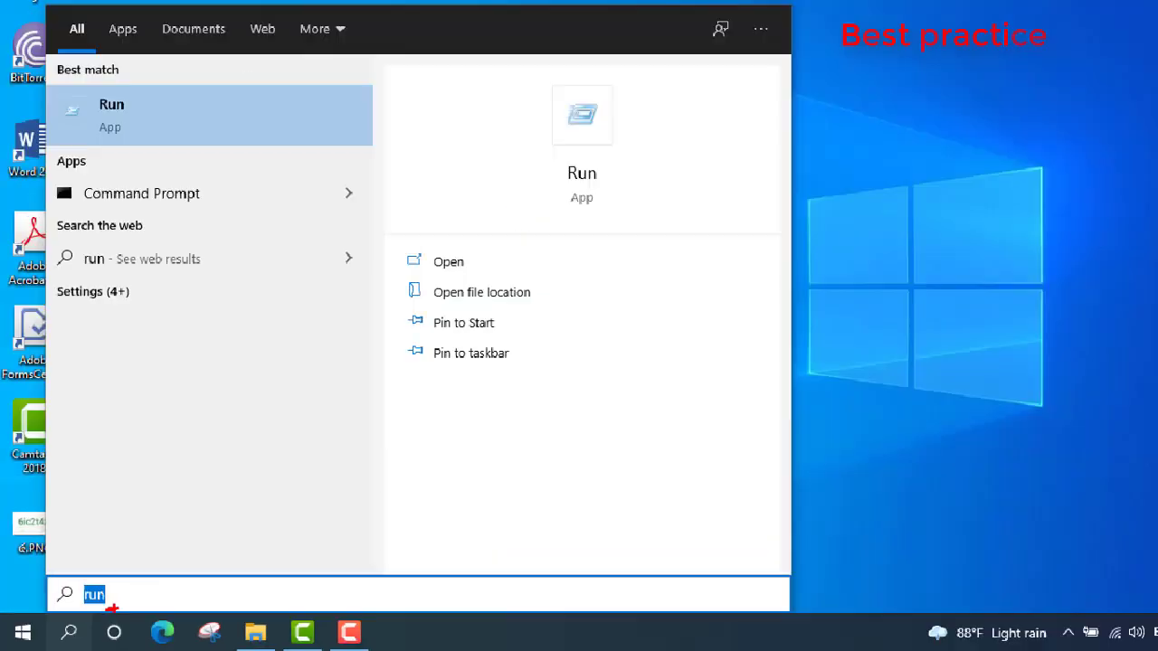
key("Escape")
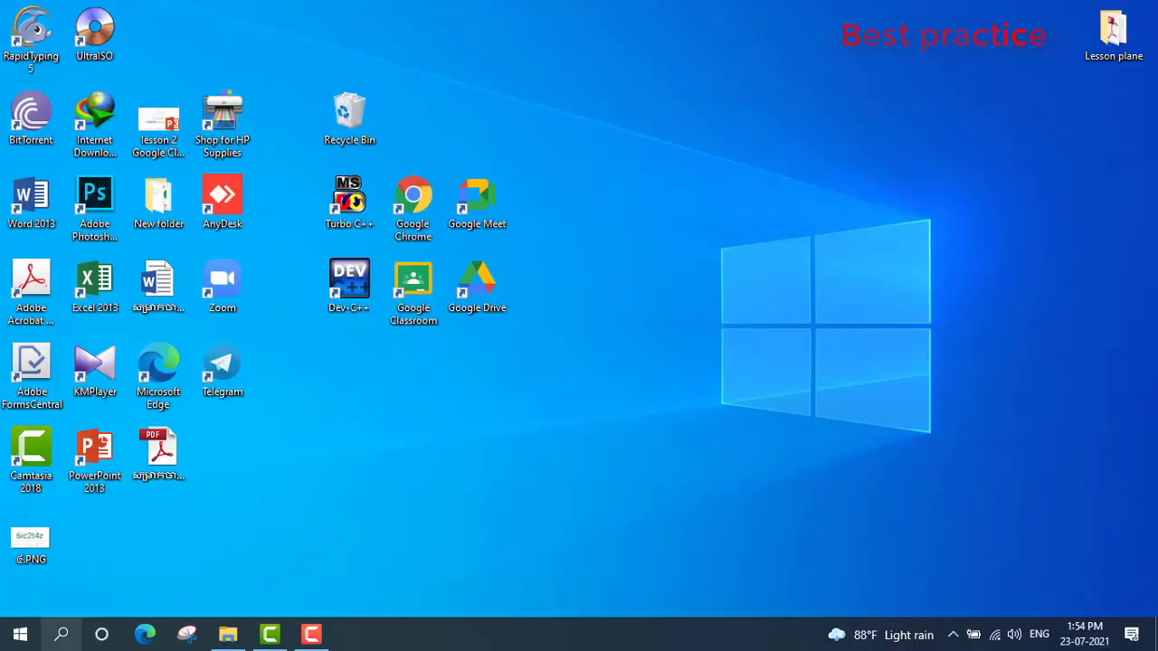
- Search Windows for "run", open the Run app and move its dialog to the upper middle of the desktop
left_click(109, 639)
type("run")
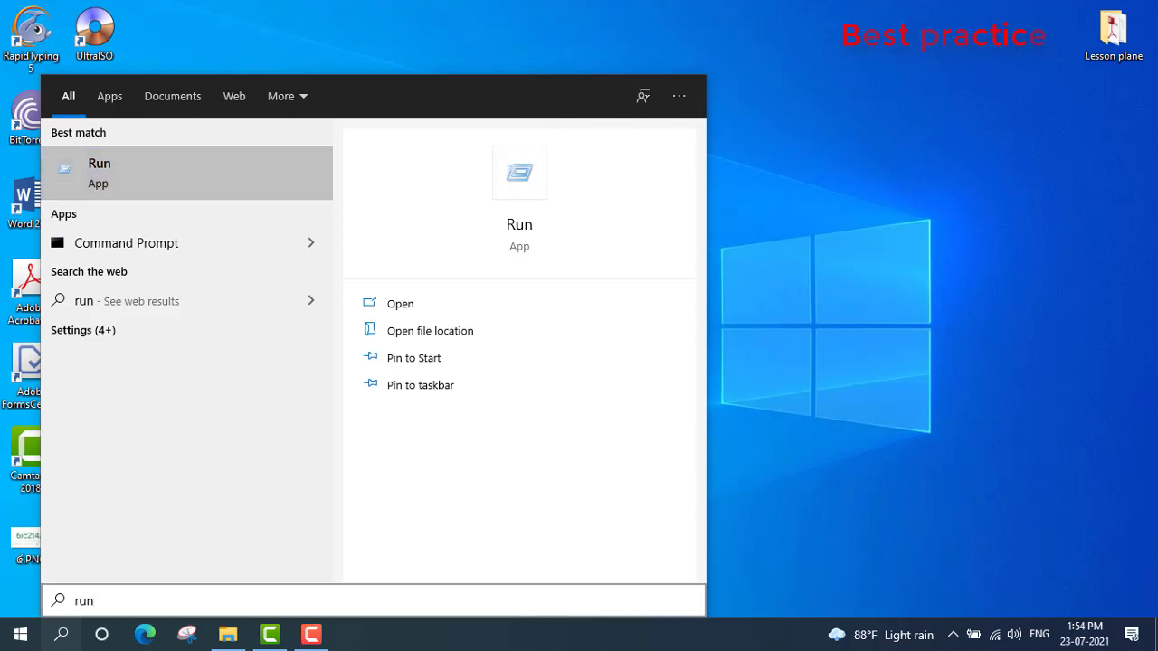
key("Return")
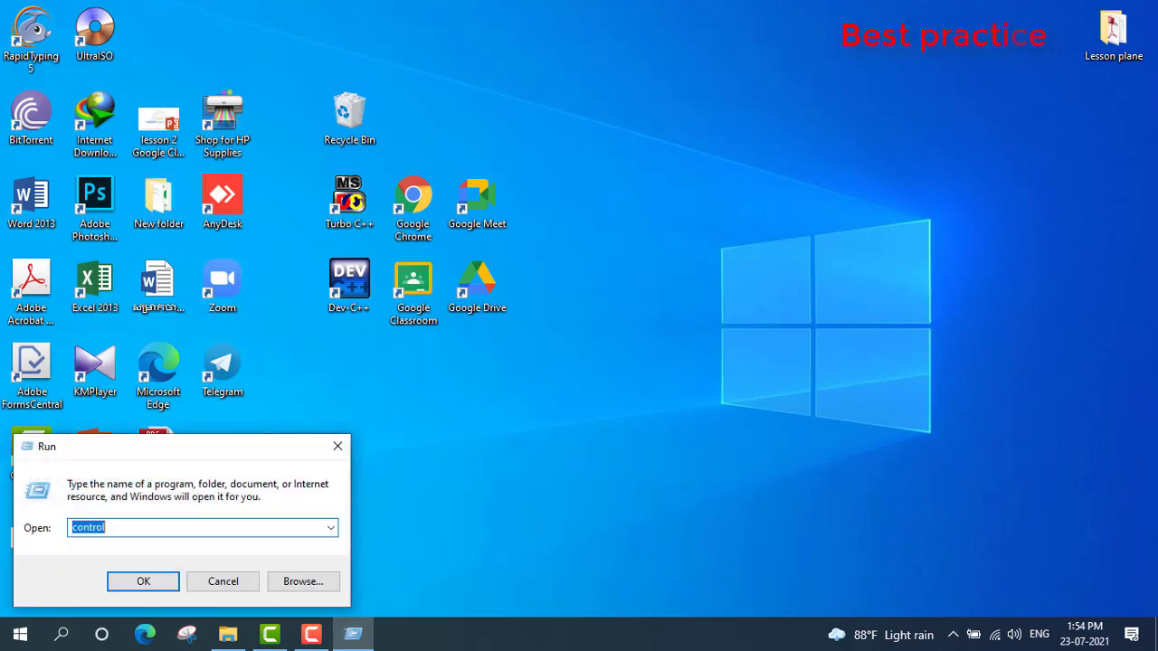
left_click_drag(253, 448, 699, 185)
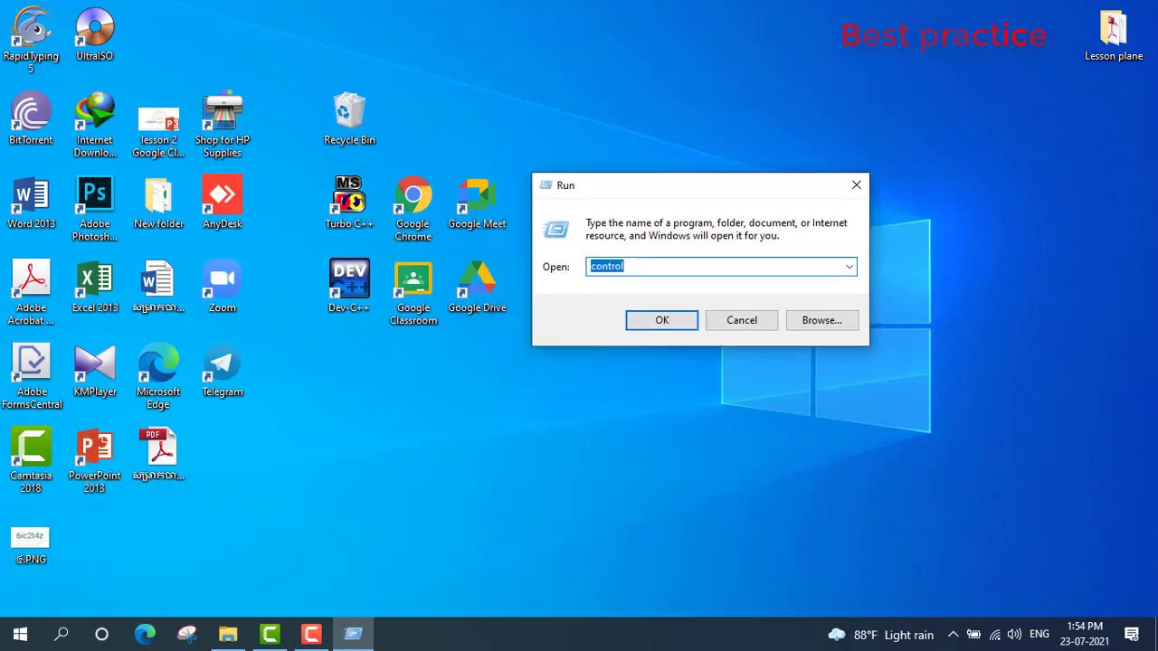
- Open the user's temporary files folder by running %tmp% from the Run dialog
type("control")
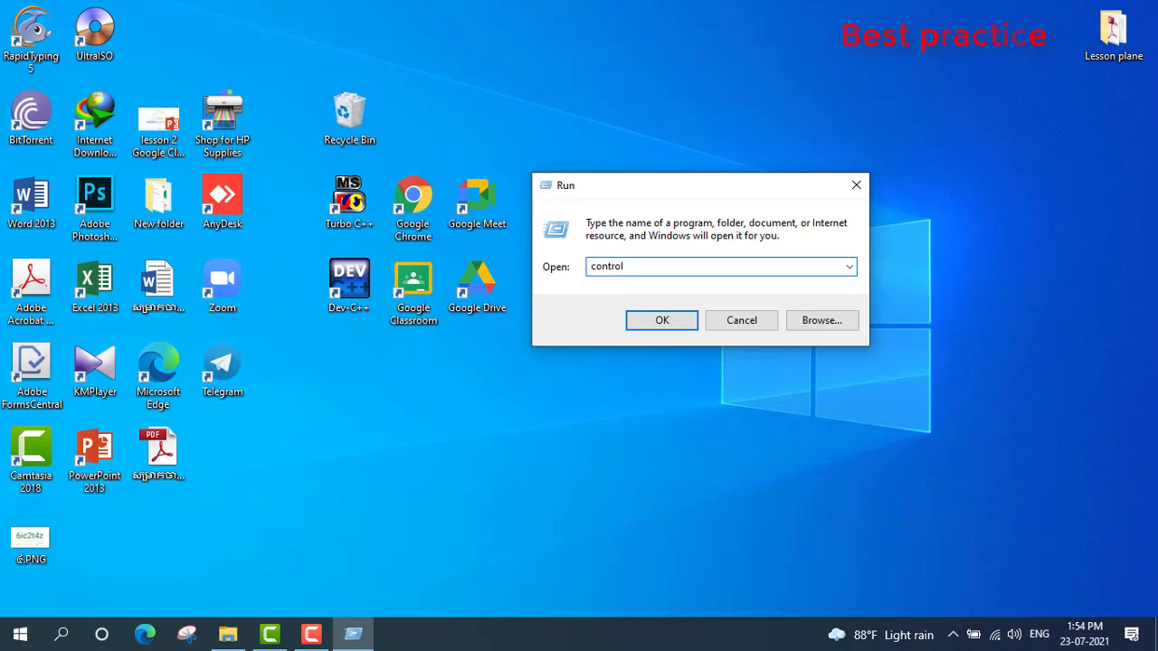
key("ctrl+a")
type("%")
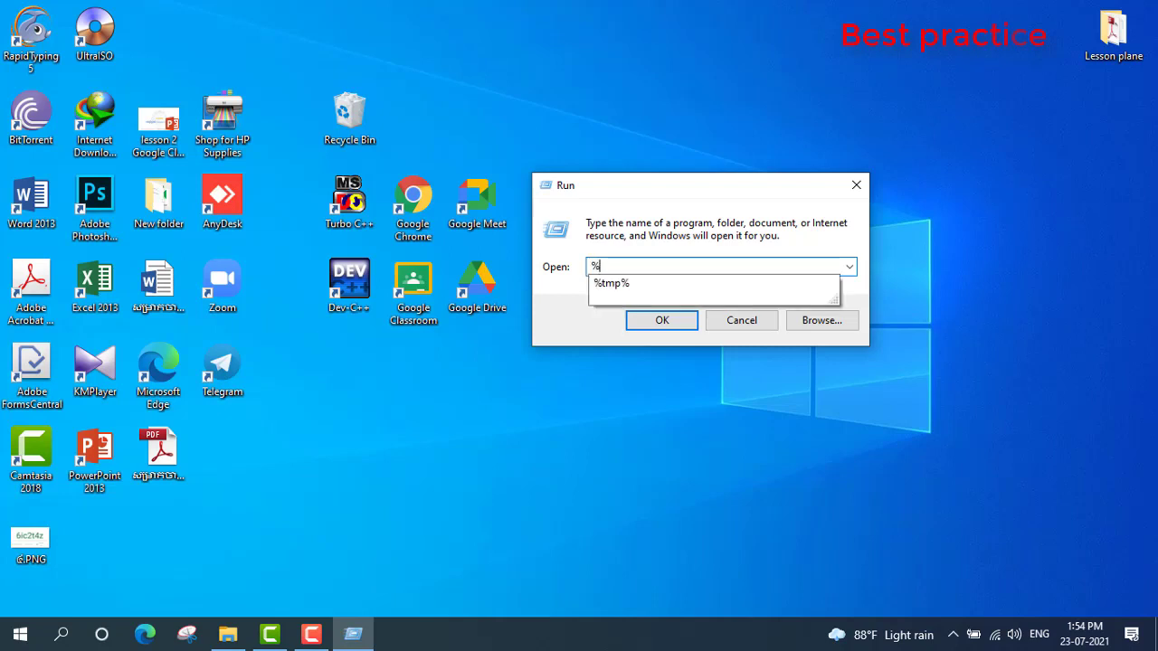
key("Down")
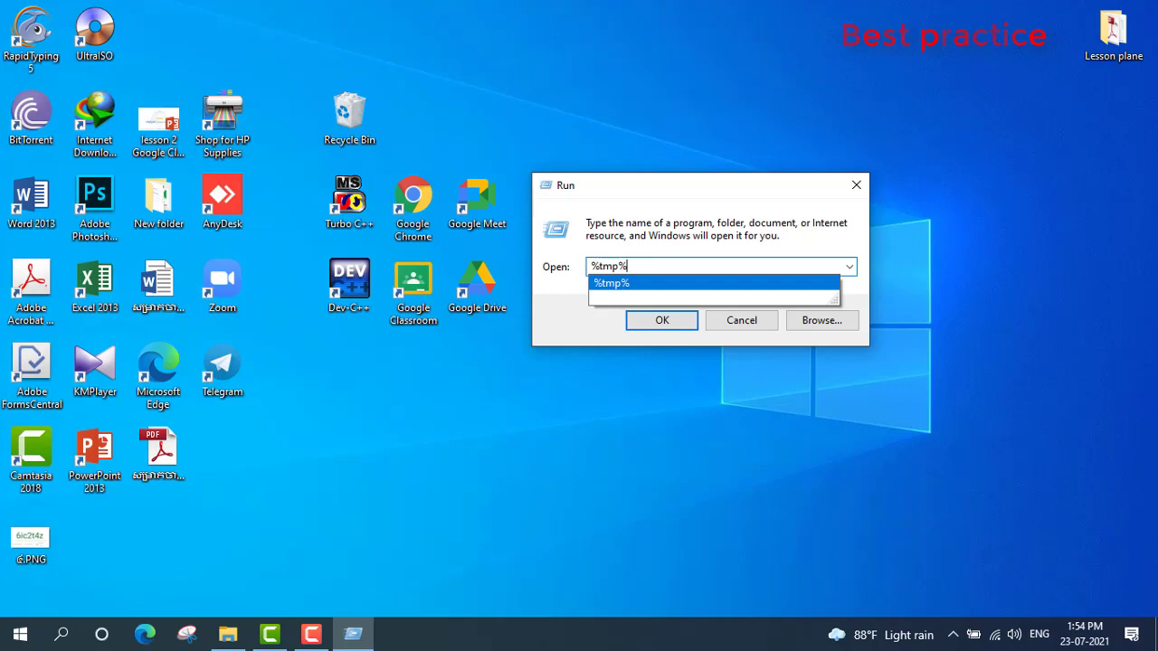
key("Return")
left_click(627, 266)
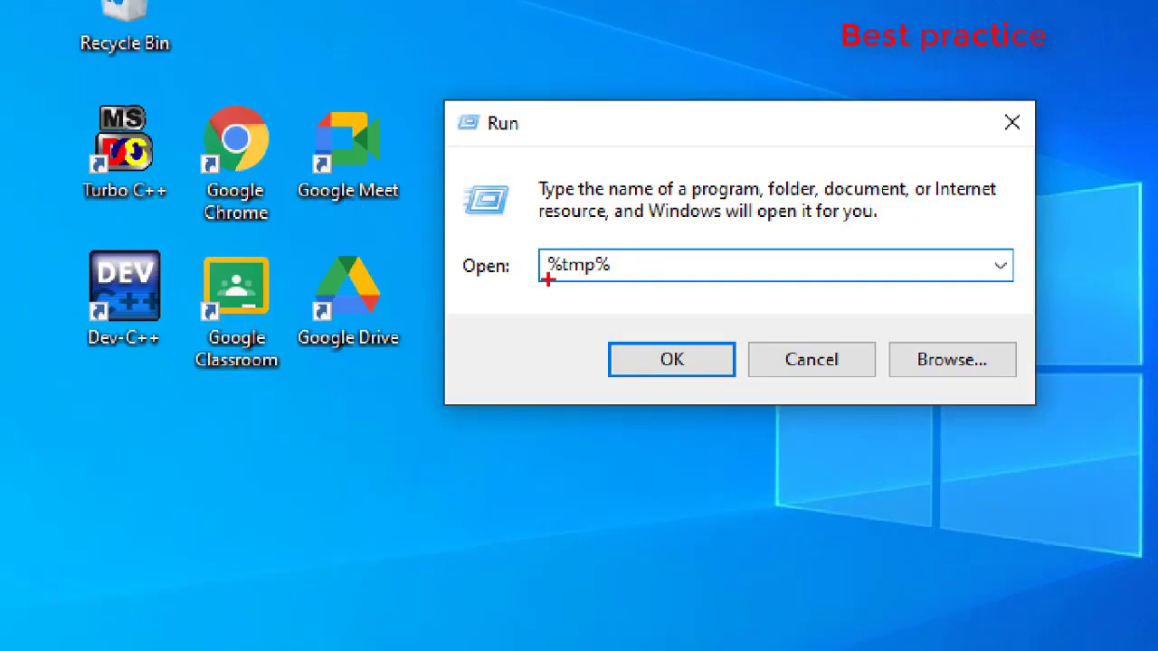
left_click_drag(562, 280, 620, 281)
left_click_drag(658, 389, 685, 389)
key("Escape")
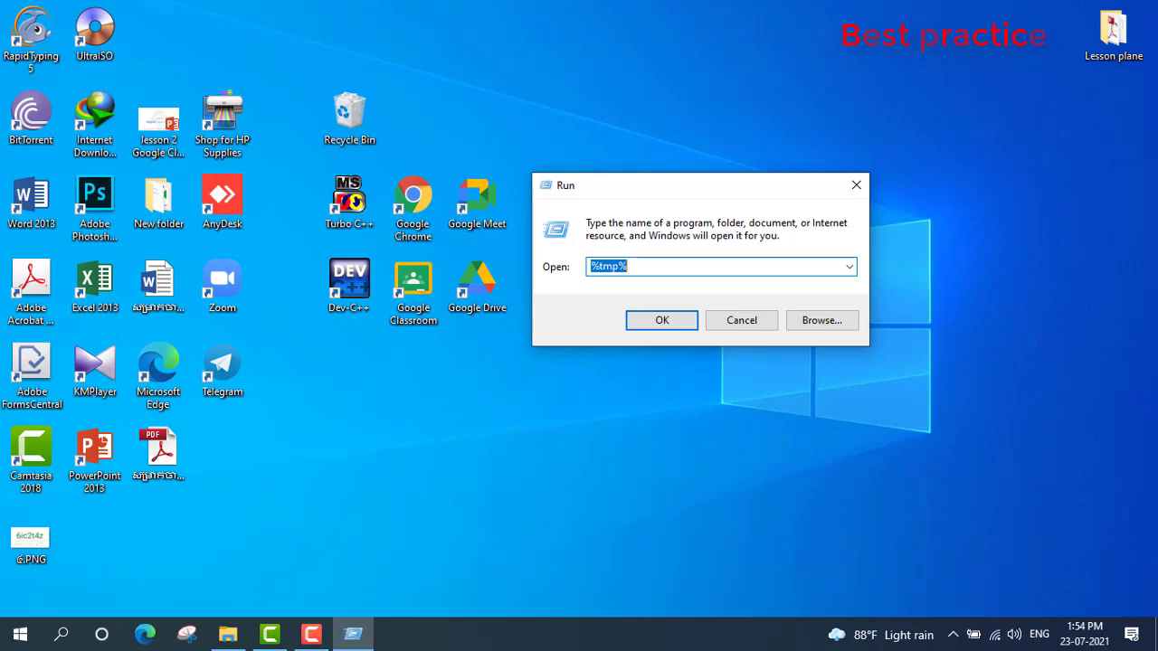
key("Return")
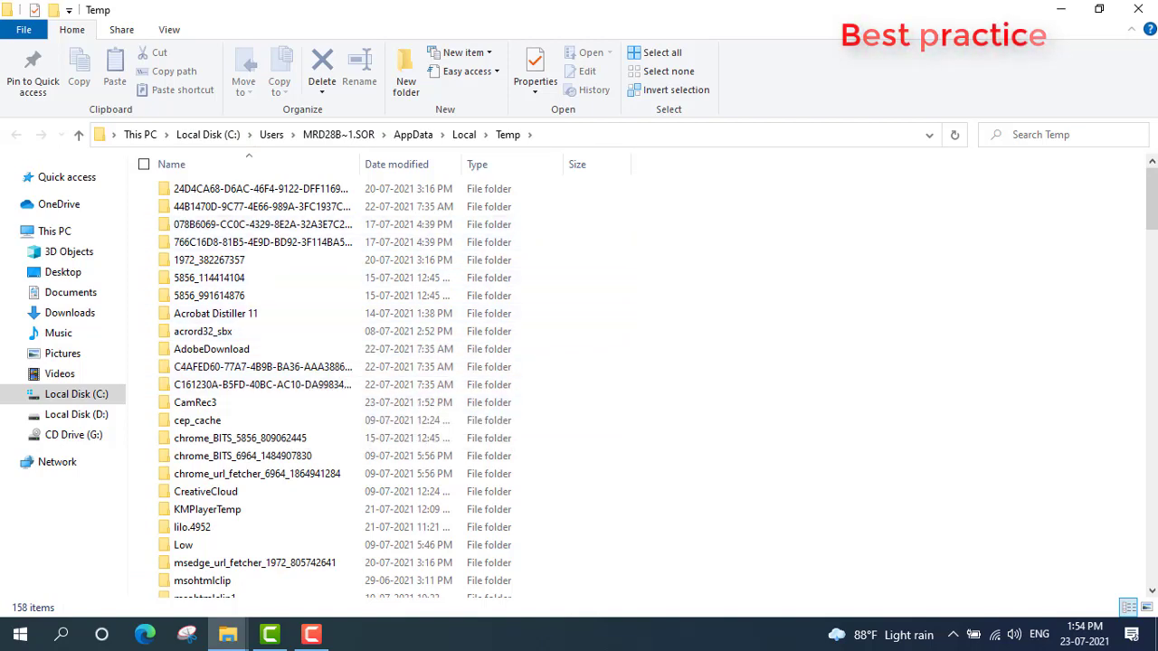
- Select all items in the Temp folder and permanently delete them instead of recycling, confirming the deletion
left_click_drag(676, 198, 461, 425)
left_click(676, 208)
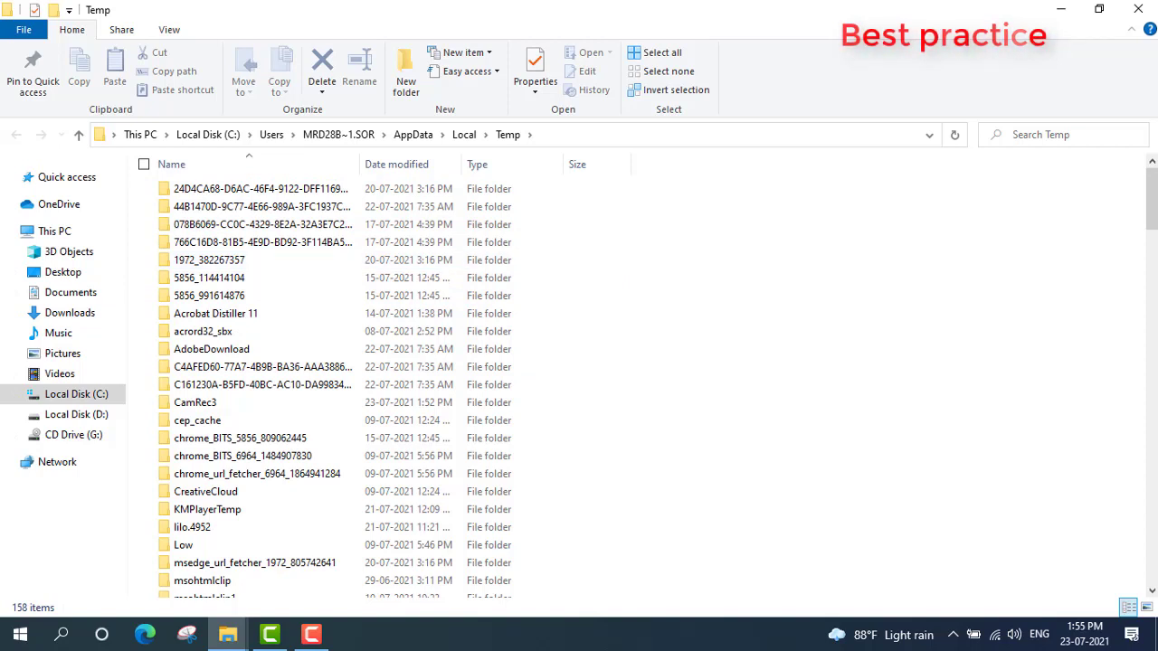
key("ctrl+a")
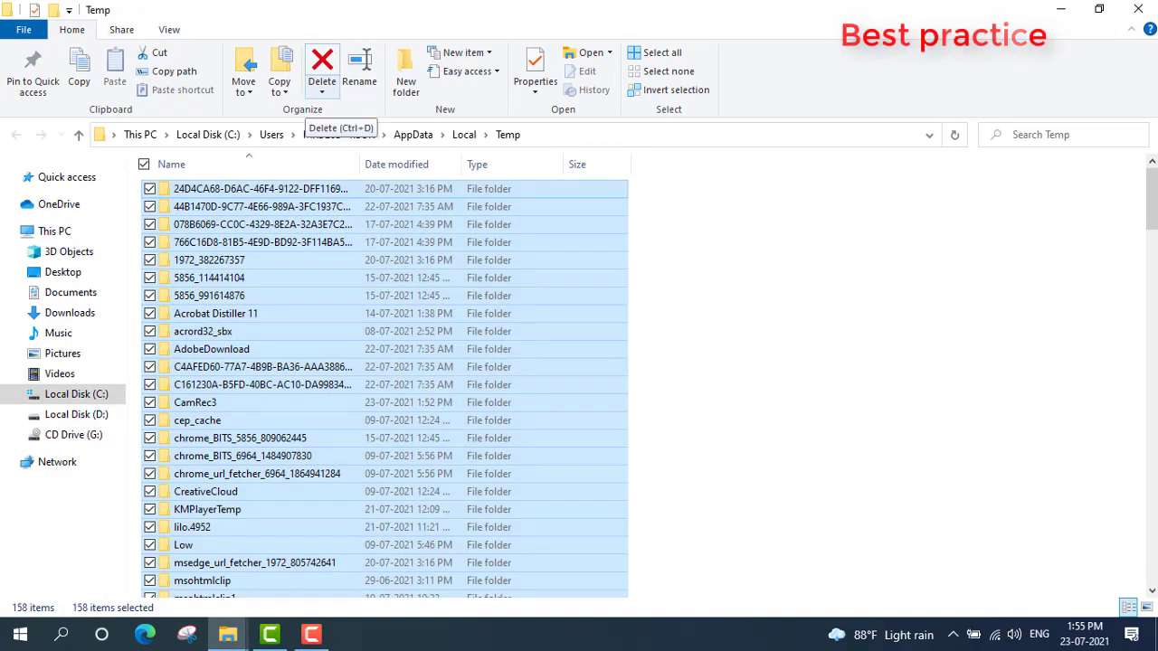
left_click(322, 91)
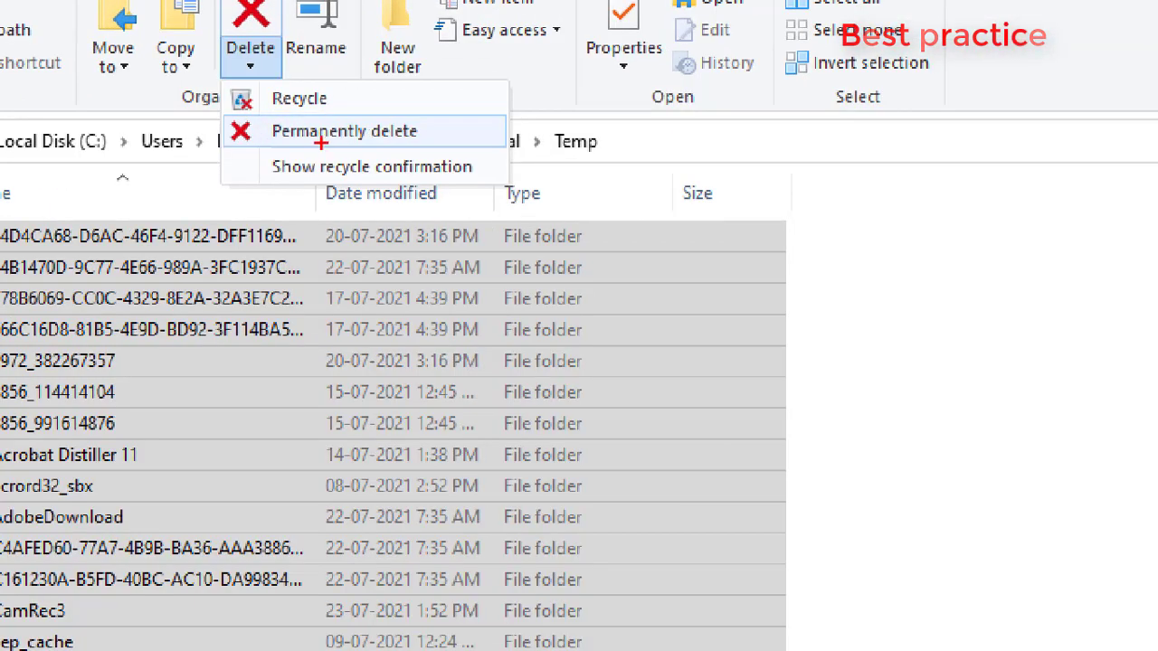
left_click_drag(321, 143, 347, 142)
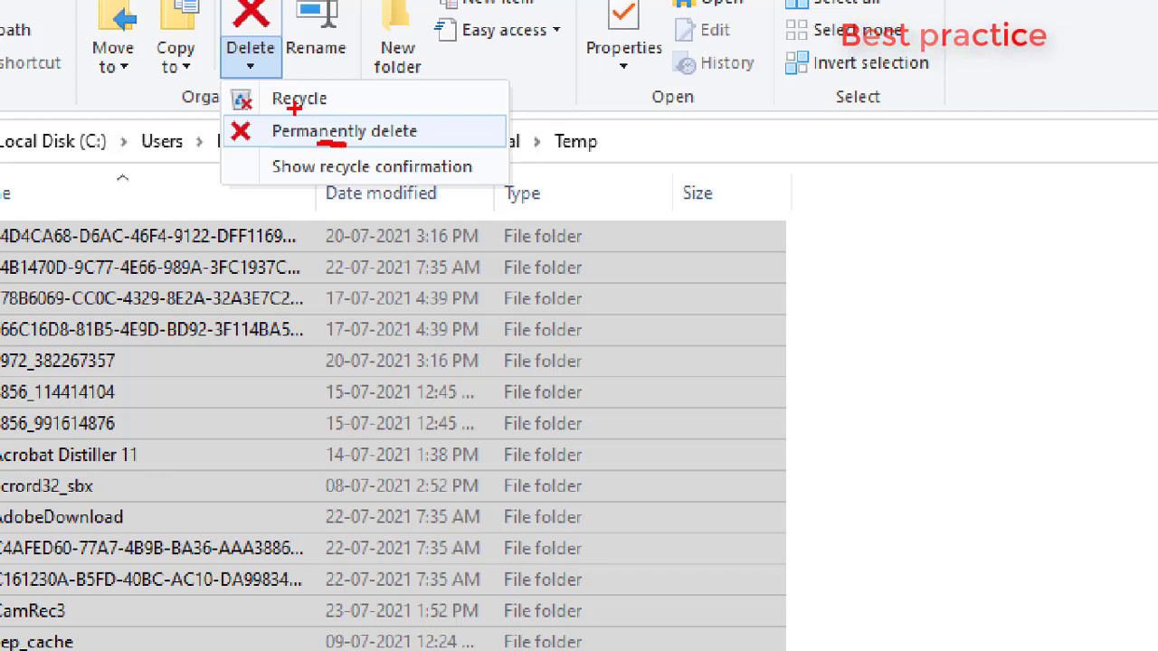
left_click_drag(293, 110, 327, 109)
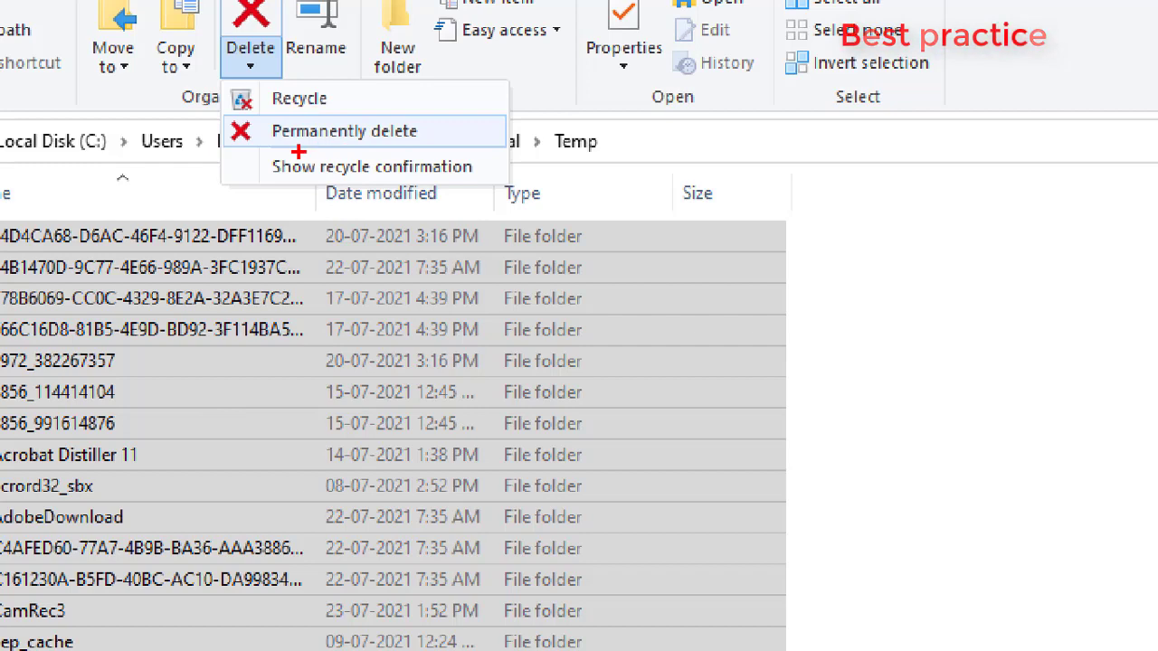
left_click_drag(298, 151, 333, 151)
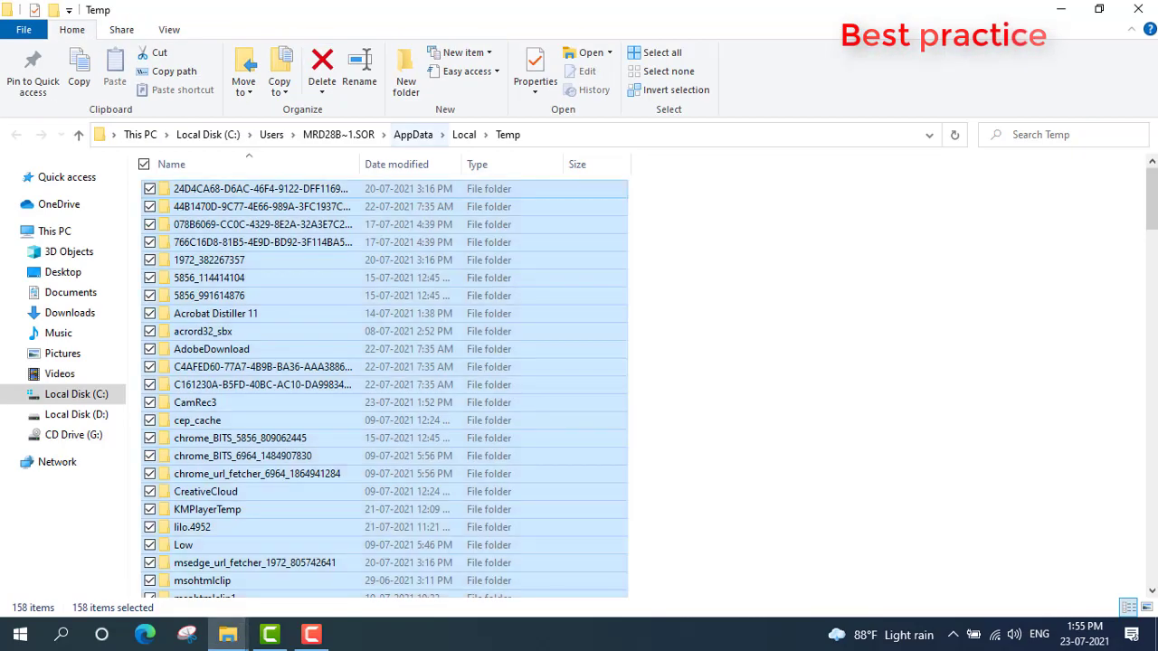
left_click(250, 66)
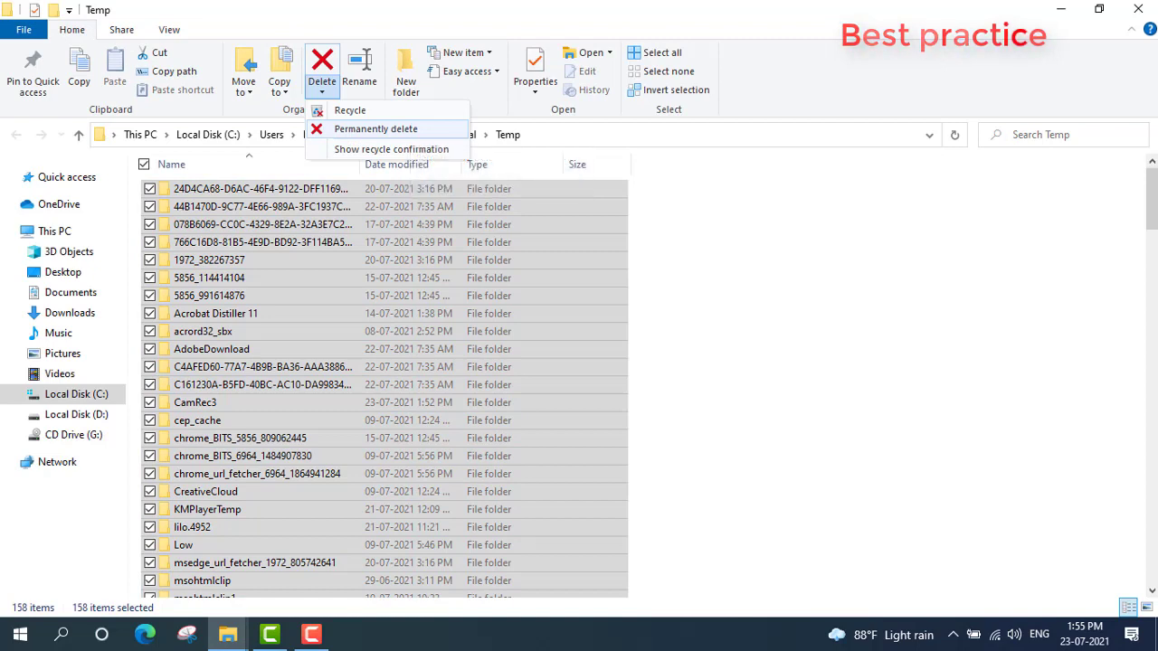
left_click(375, 129)
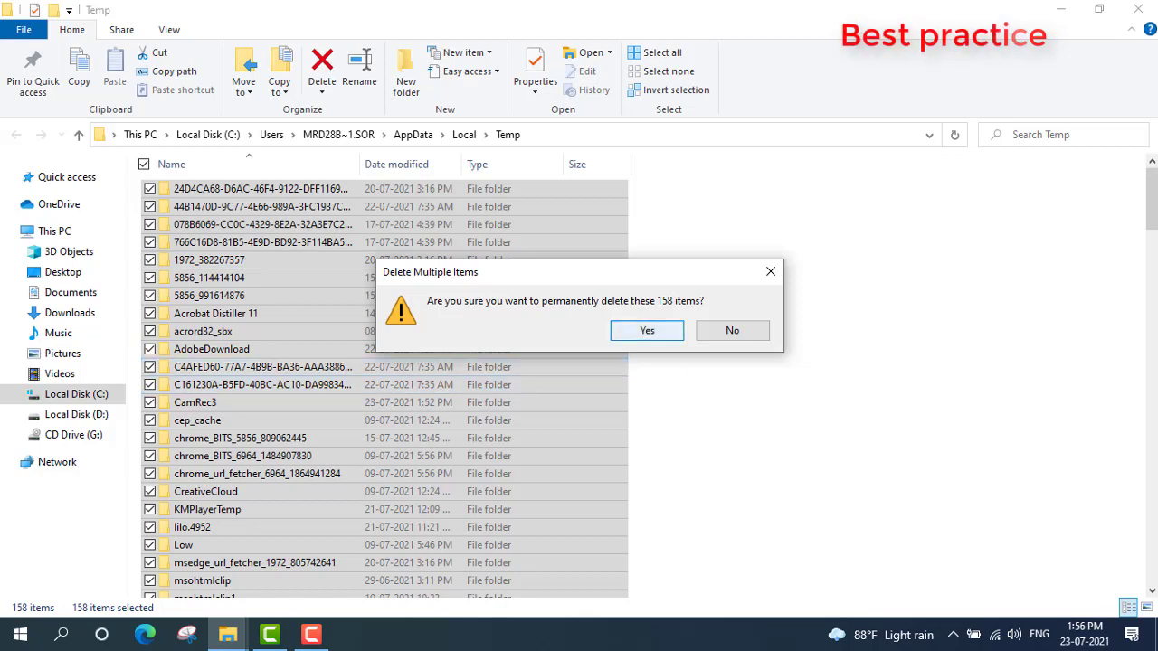
left_click(647, 330)
key("Delete")
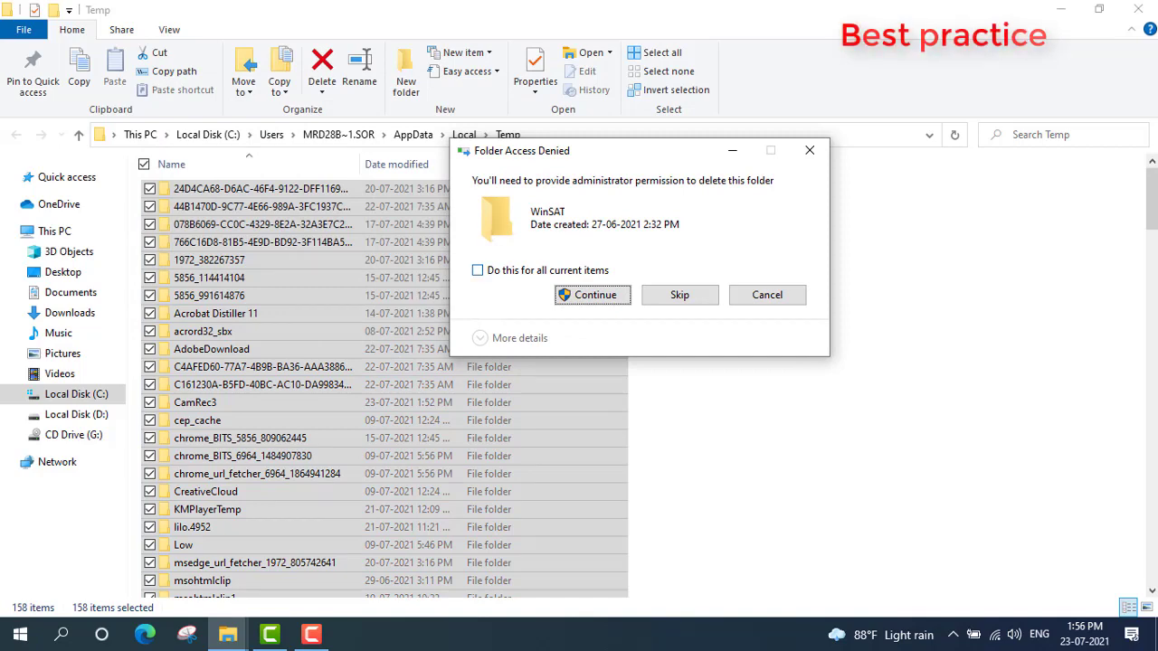
- Continue deleting the WinSAT folder with administrator permission, applying the choice to all current items
left_click(478, 270)
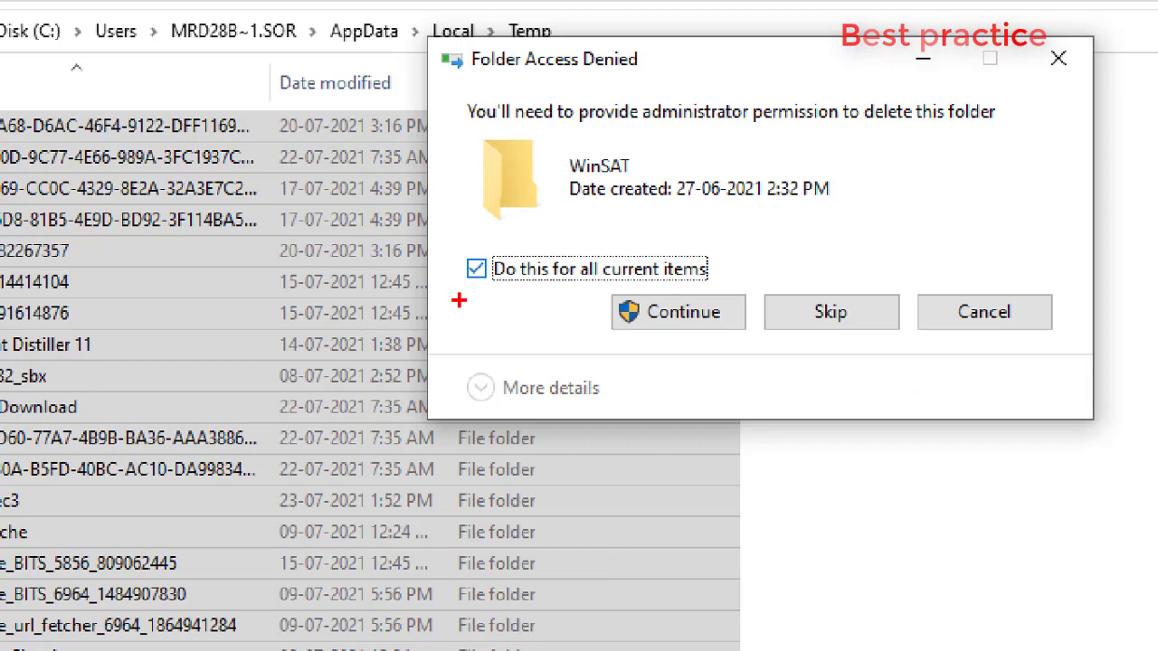
left_click_drag(484, 288, 513, 287)
left_click_drag(660, 340, 703, 340)
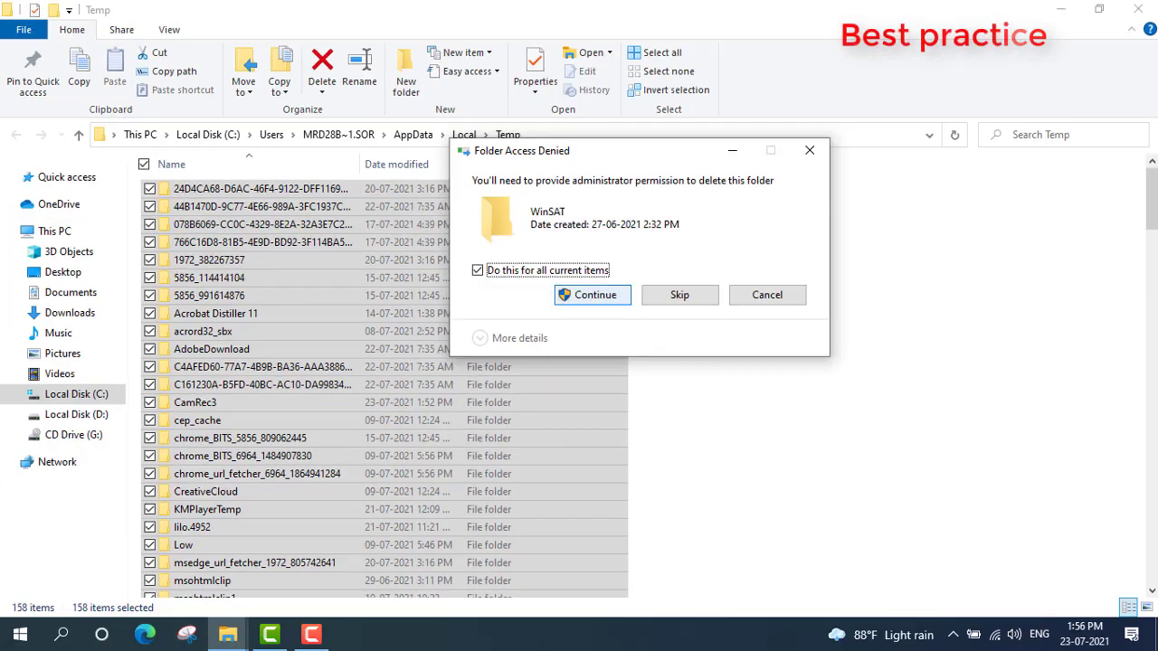
key("Tab")
key("Return")
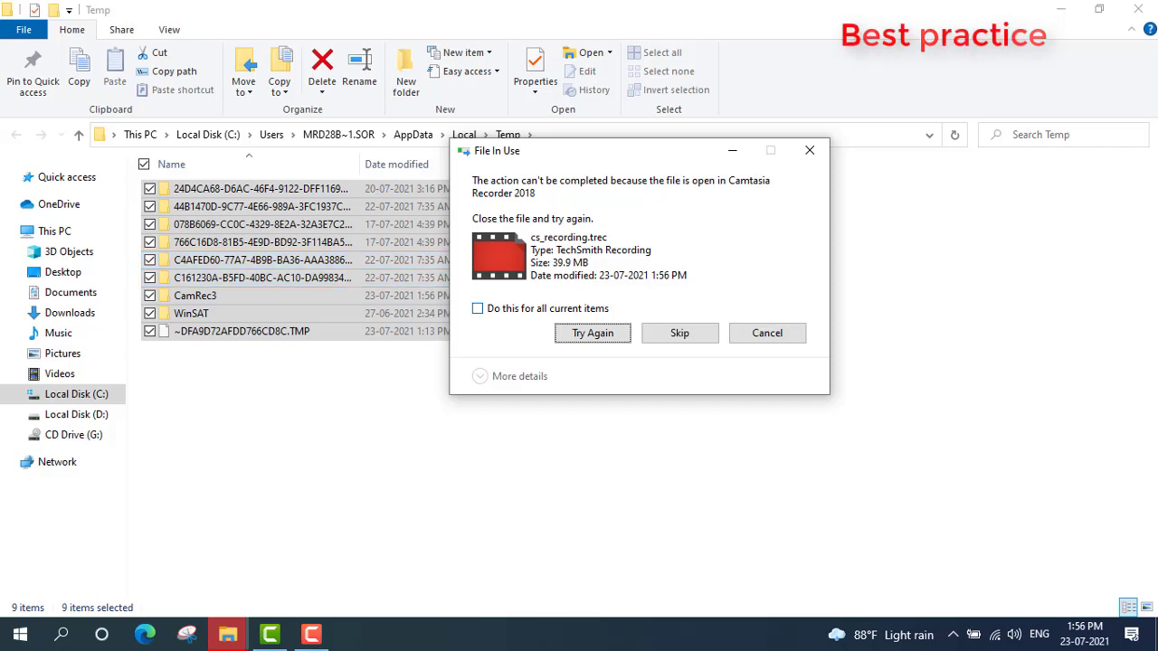
- Skip deleting the files in use, applying the choice to all current items
left_click(478, 308)
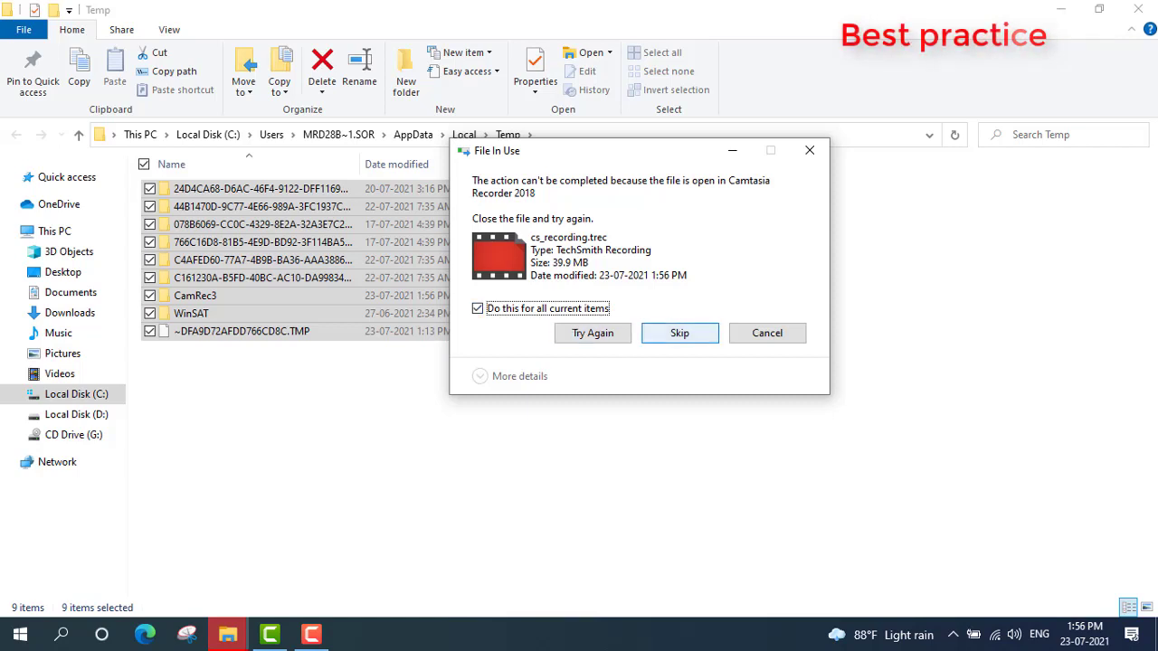
left_click(679, 333)
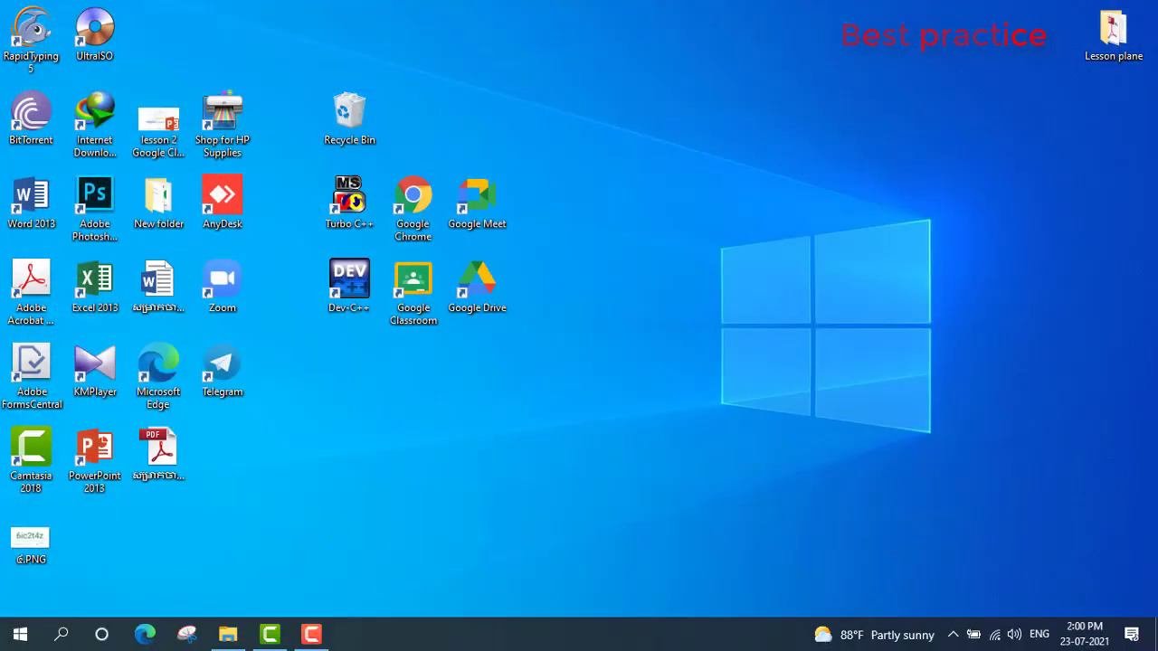
- Refresh the Windows desktop several times
right_click(653, 290)
left_click(687, 340)
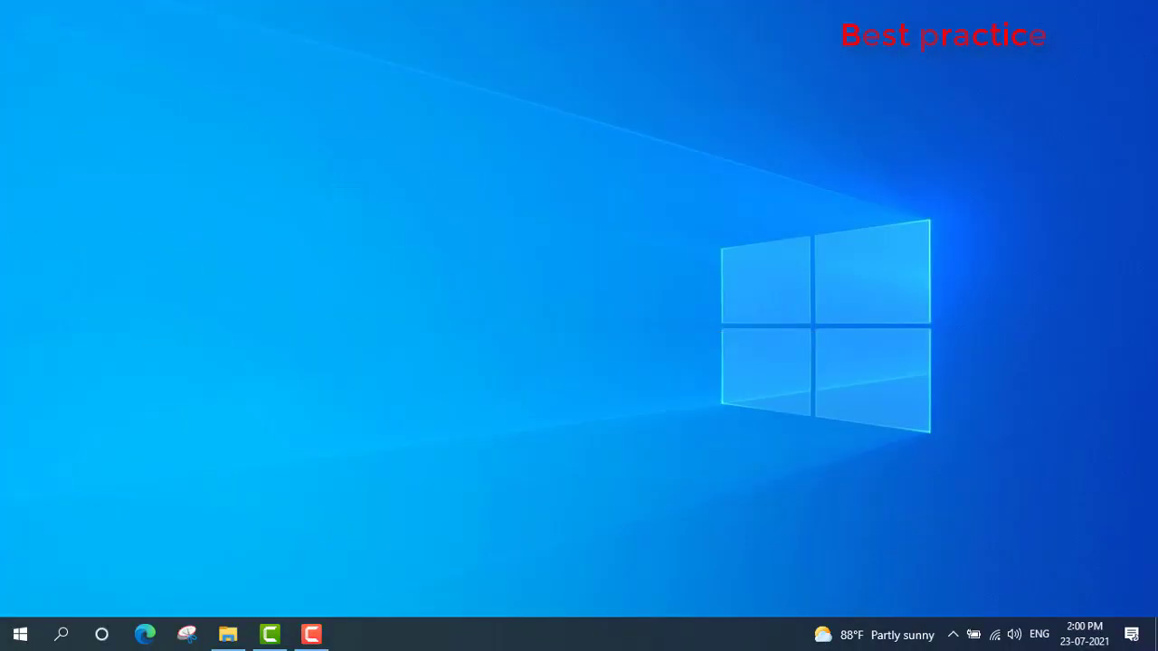
right_click(593, 309)
left_click(639, 358)
right_click(554, 294)
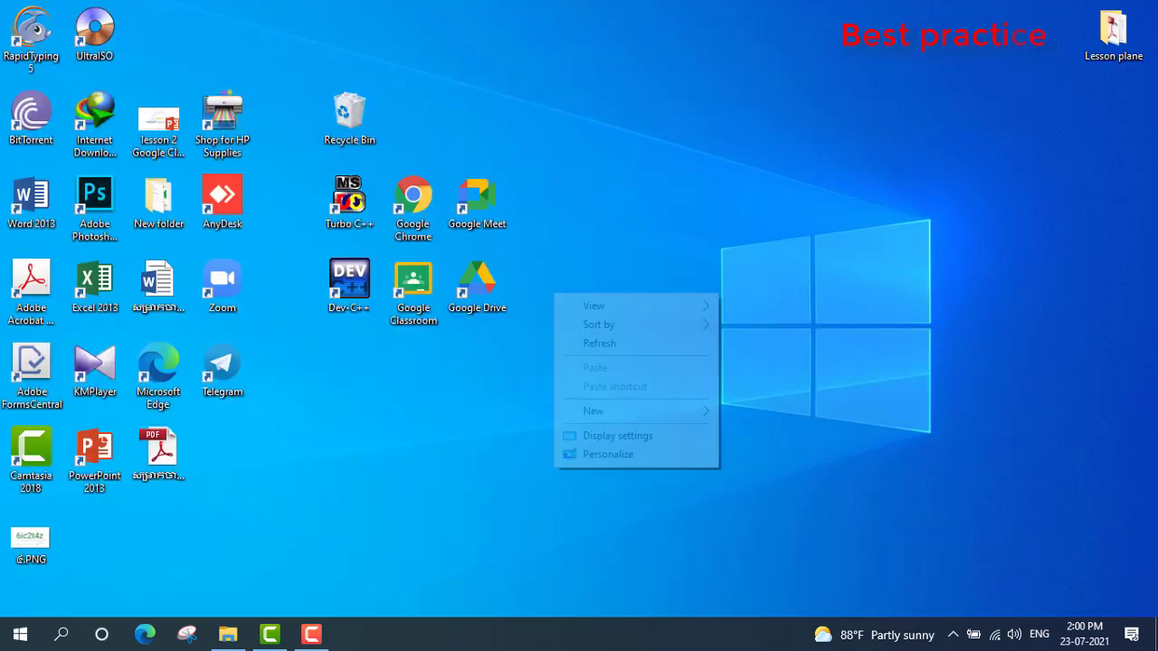
left_click(599, 342)
right_click(583, 342)
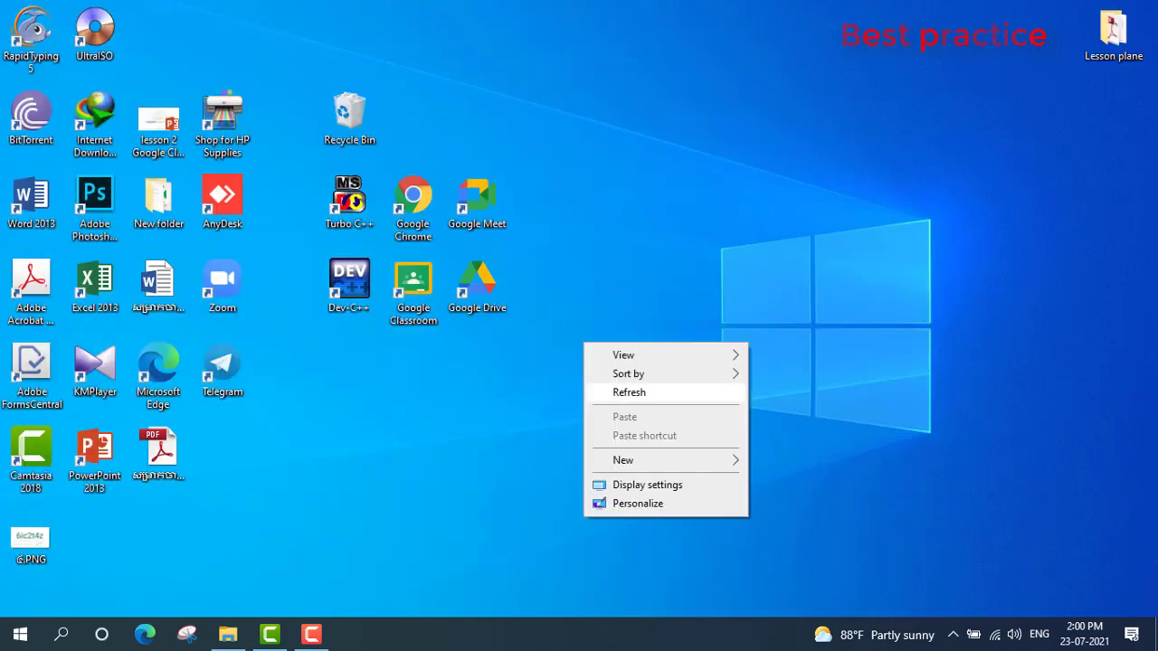
left_click(628, 390)
right_click(584, 351)
left_click(610, 400)
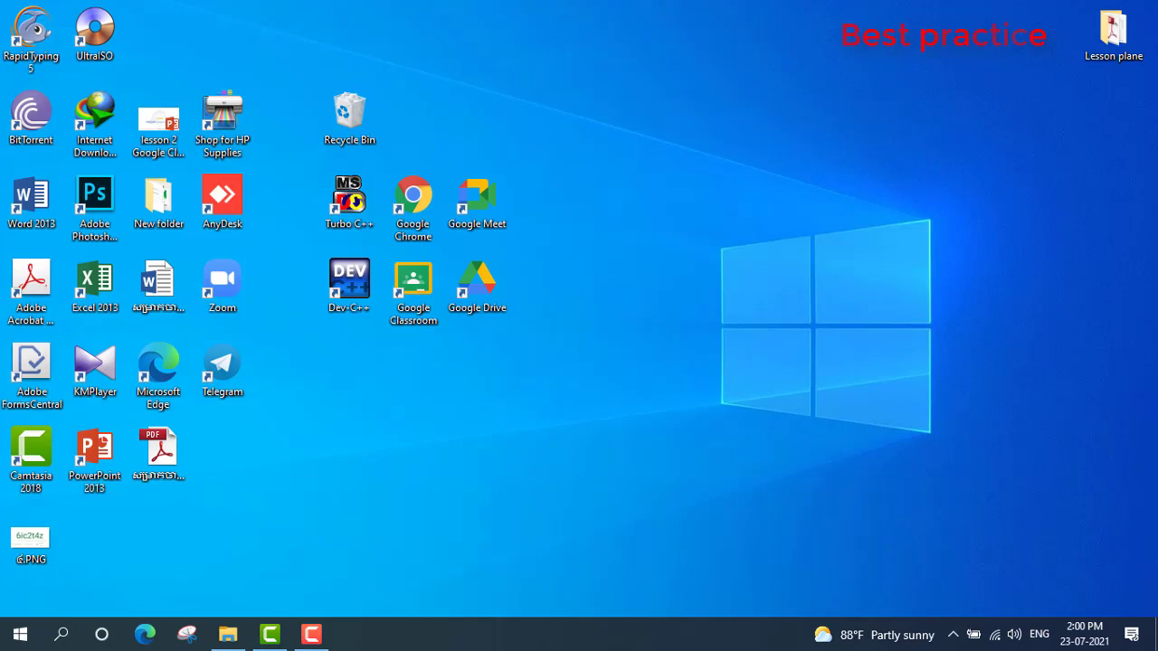
- Open Task Manager, show the list of startup apps and move its window toward the middle of the desktop
right_click(571, 633)
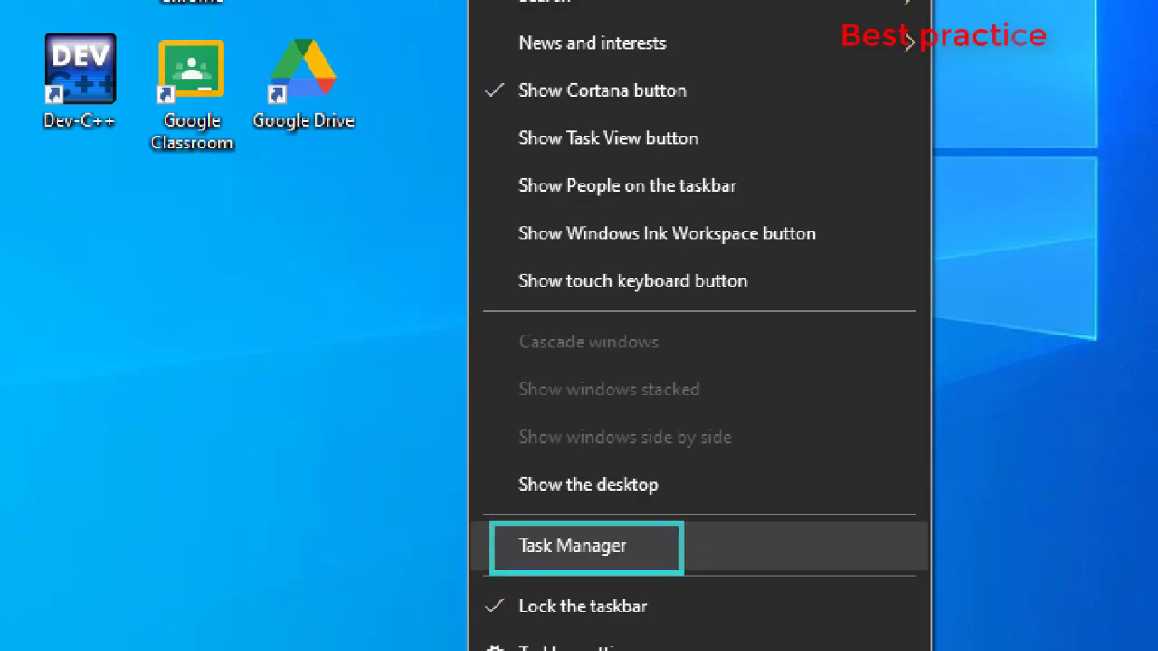
left_click(572, 547)
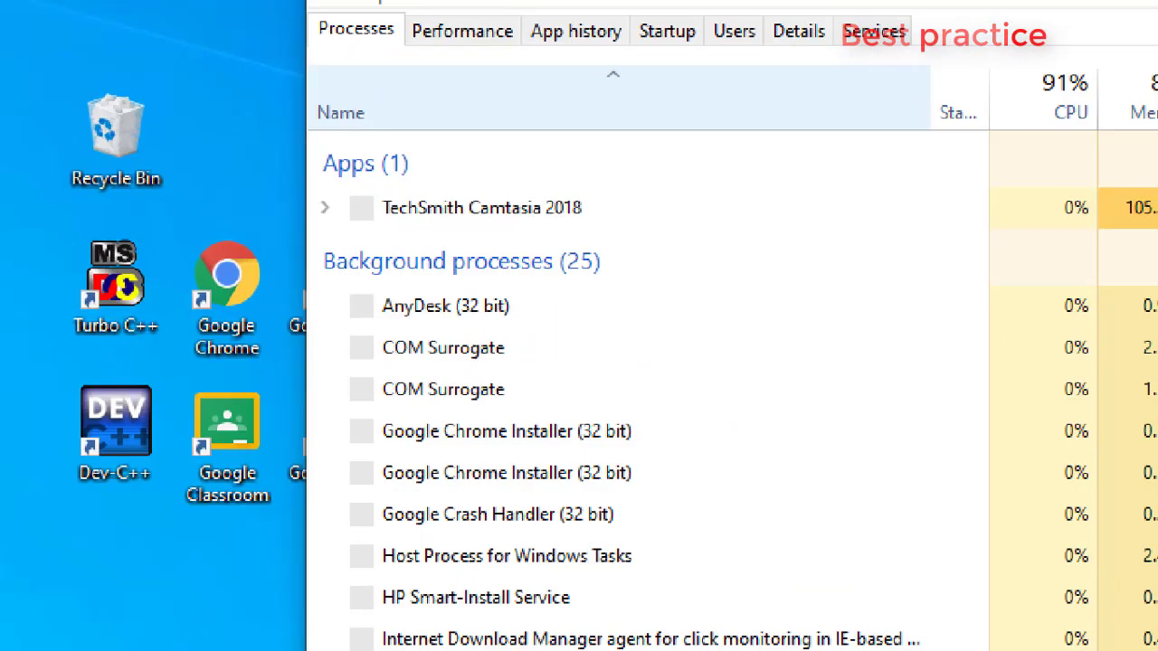
mouse_move(626, 73)
left_mouse_down()
mouse_move(646, 103)
mouse_move(702, 130)
left_mouse_up()
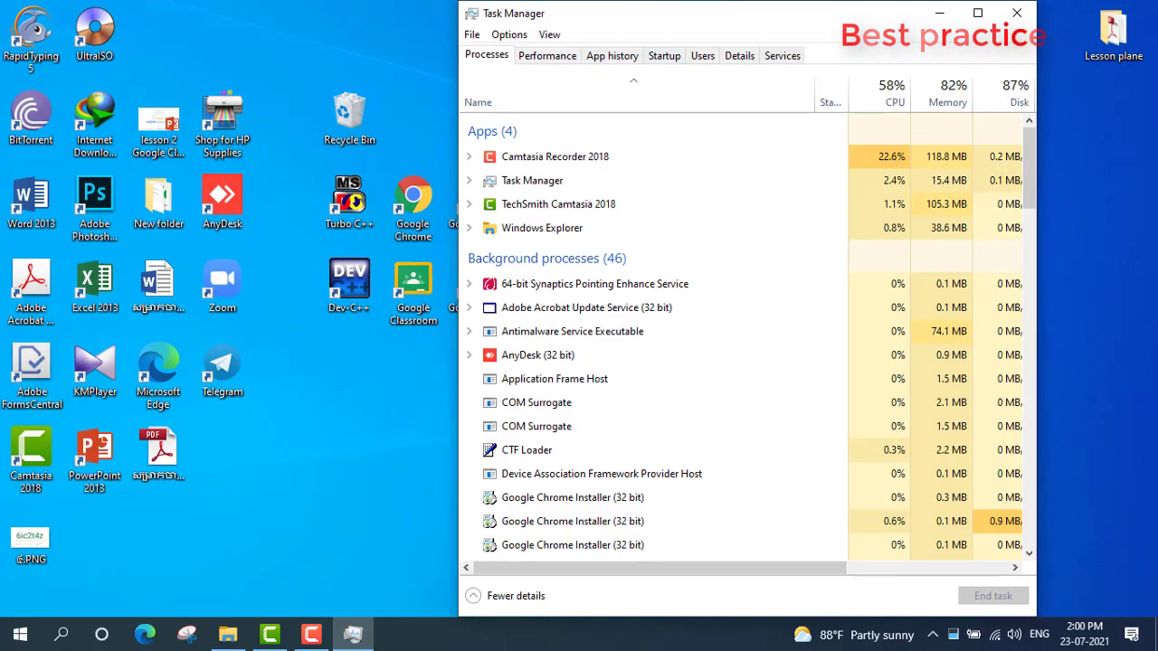
left_click(667, 98)
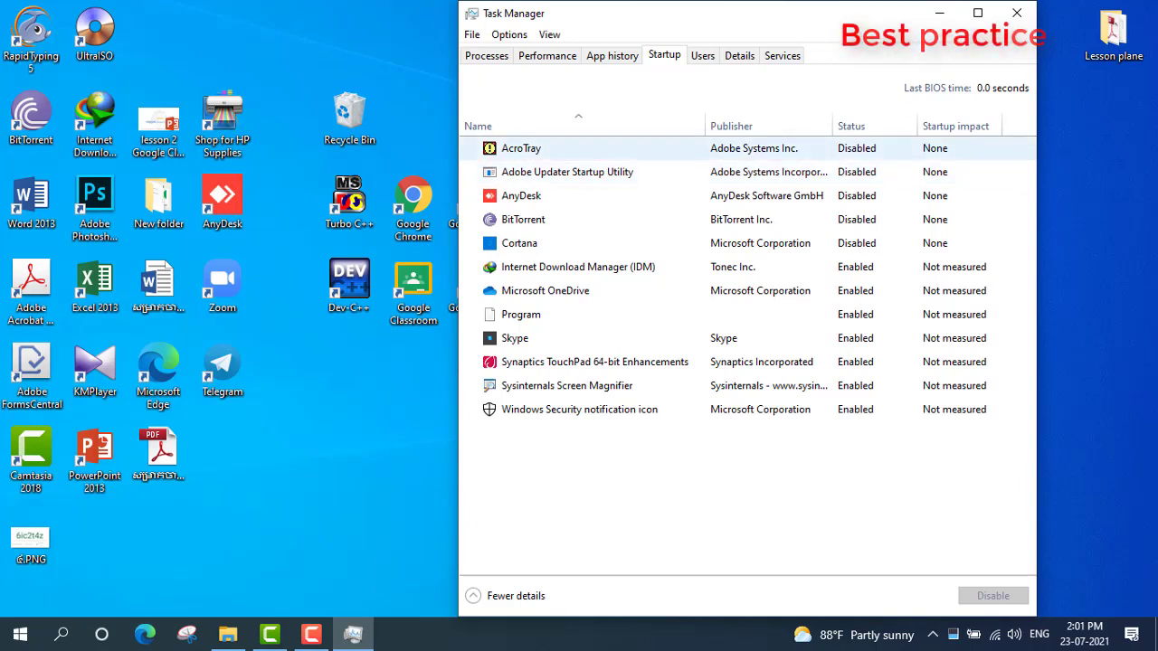
left_click_drag(679, 13, 620, 22)
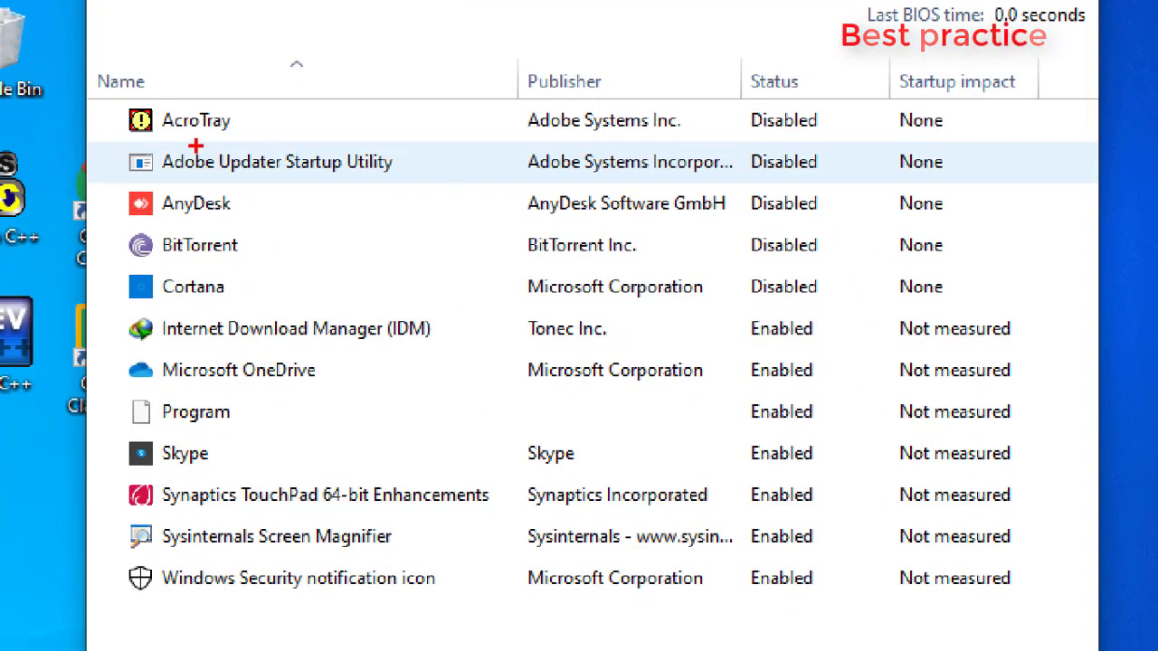
left_click_drag(774, 137, 809, 133)
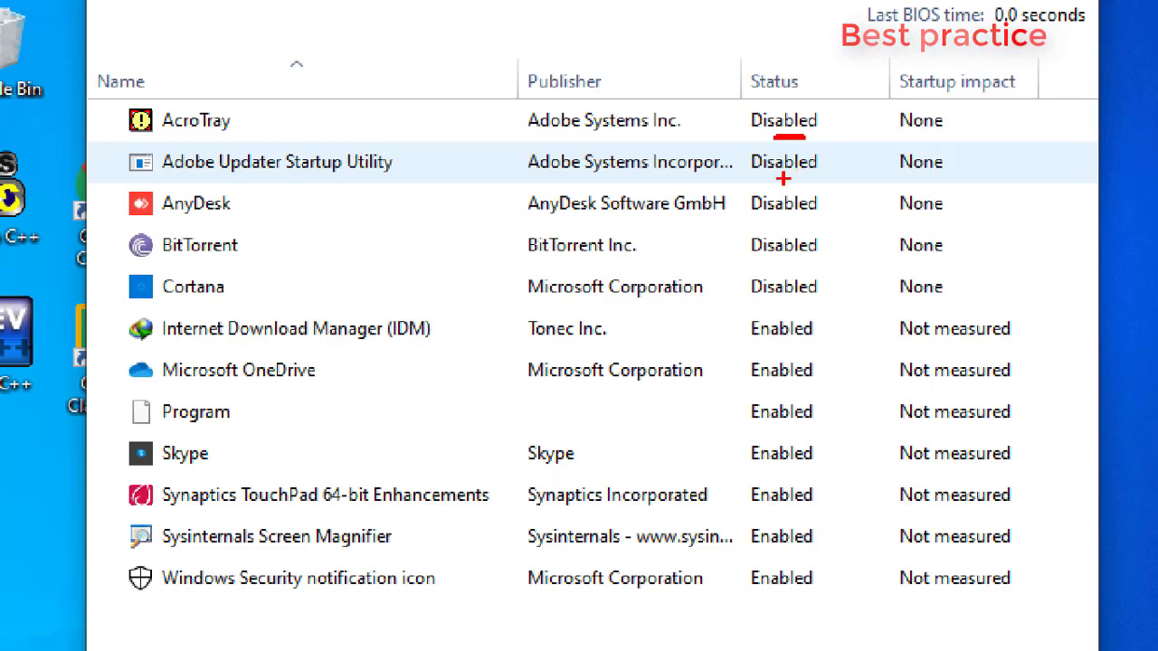
mouse_move(781, 178)
left_mouse_down()
mouse_move(803, 182)
mouse_move(821, 223)
left_mouse_up()
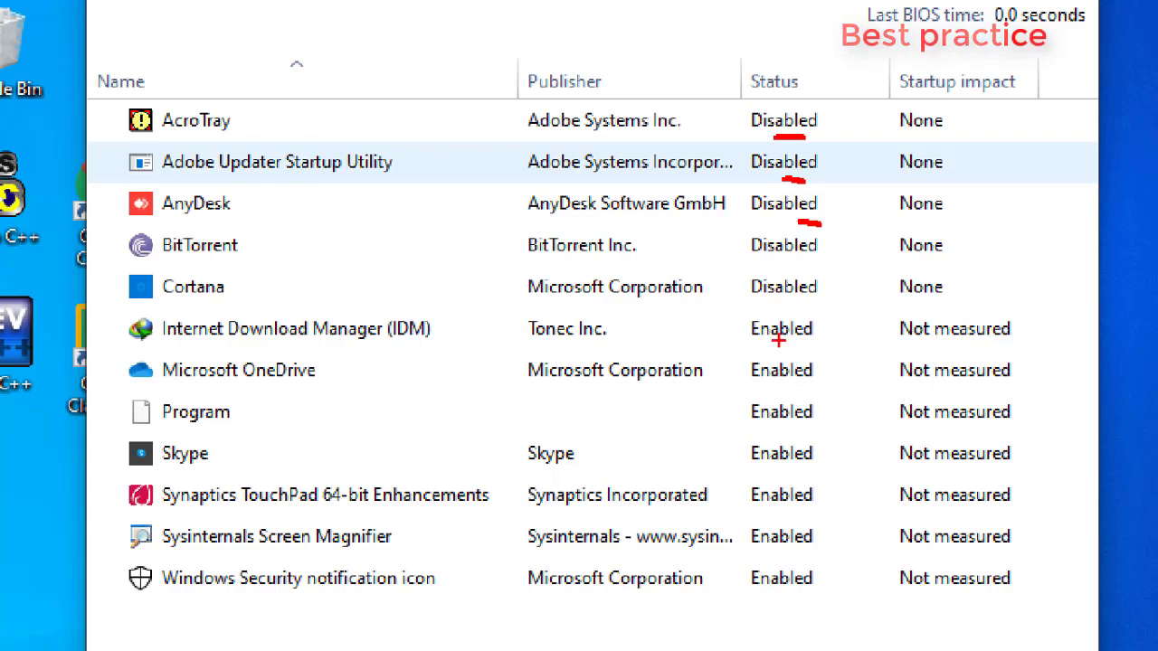
left_click_drag(778, 346, 801, 347)
left_click_drag(783, 393, 807, 392)
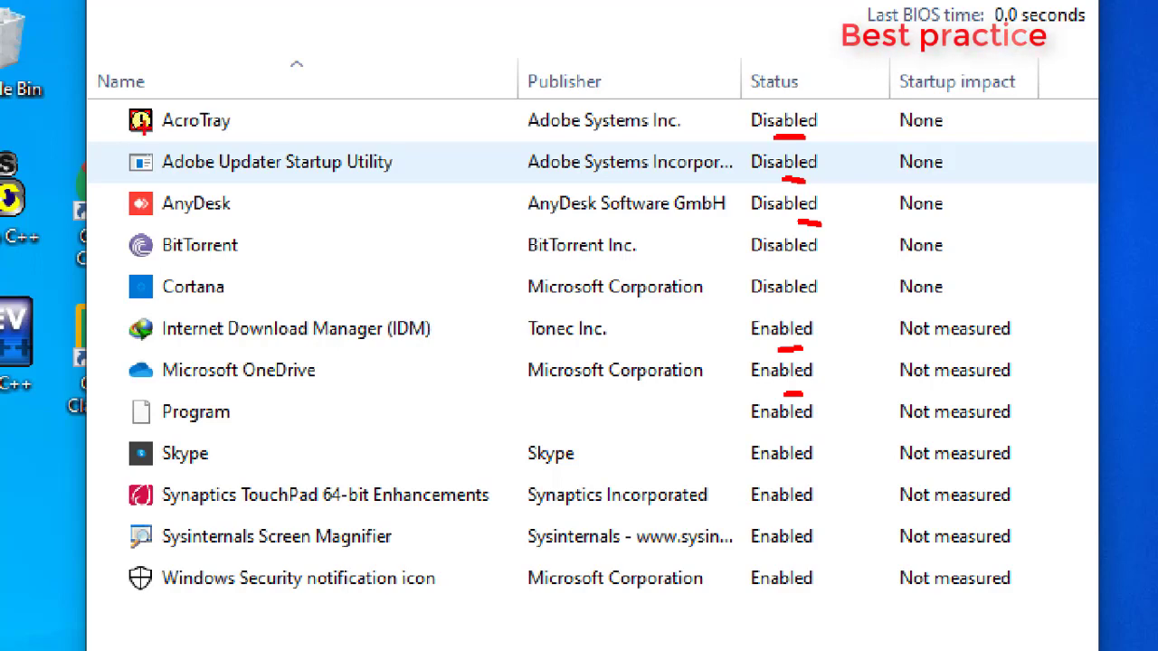
key("Escape")
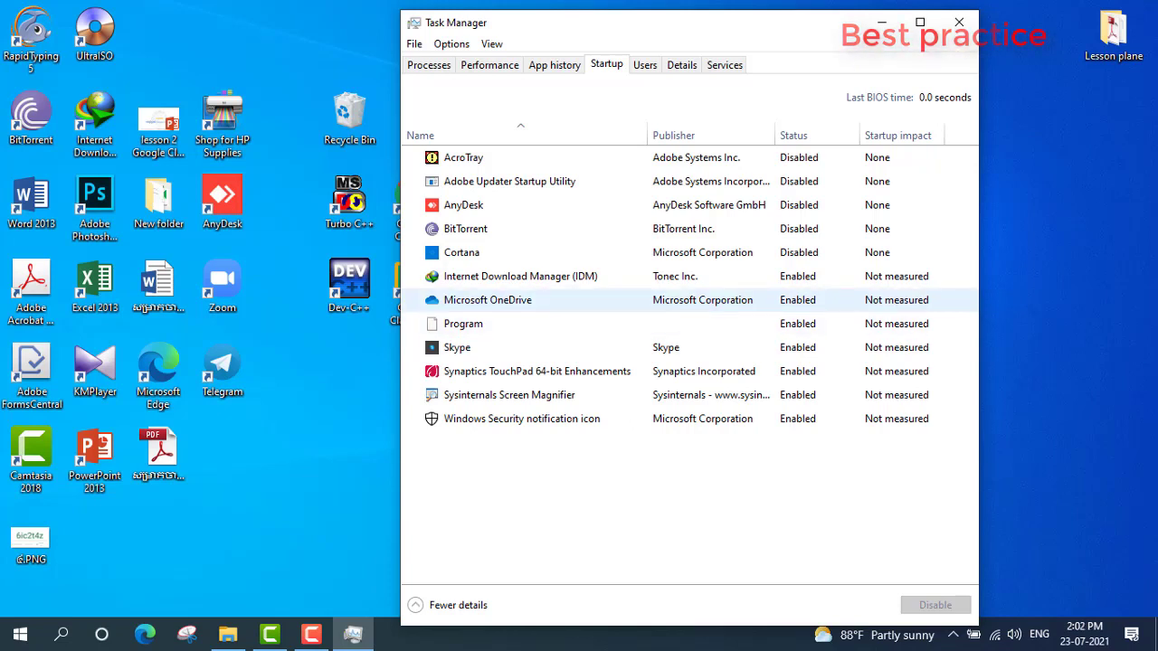
- Disable Microsoft OneDrive as a startup app and enable it again
right_click(812, 304)
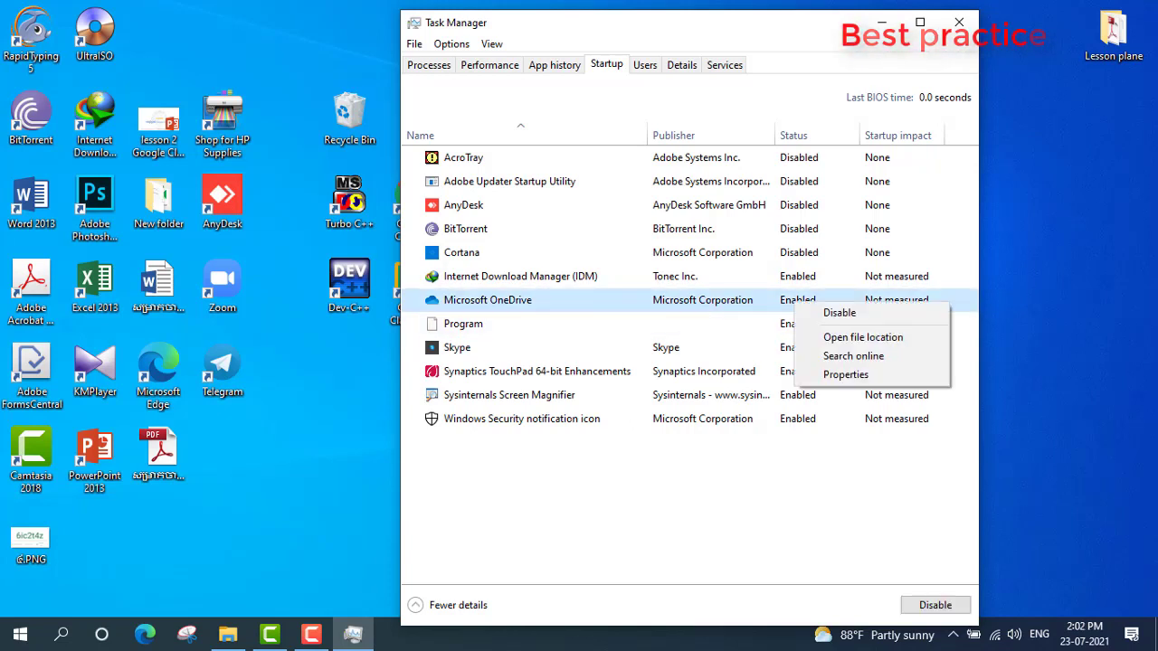
right_click(731, 304)
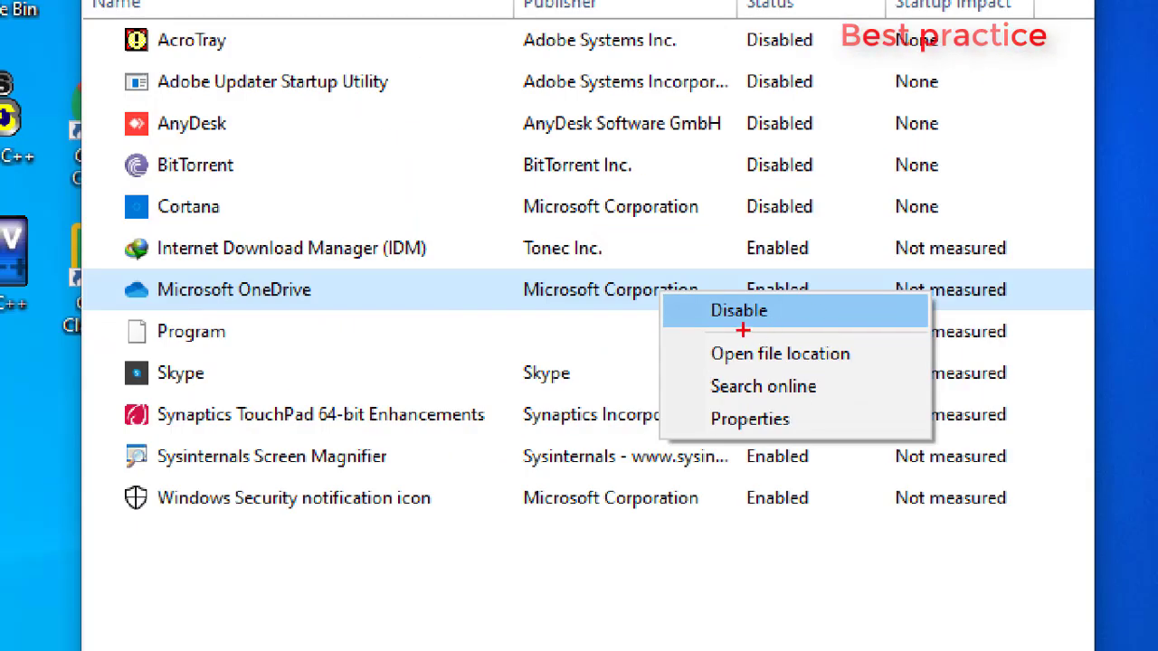
left_click(764, 316)
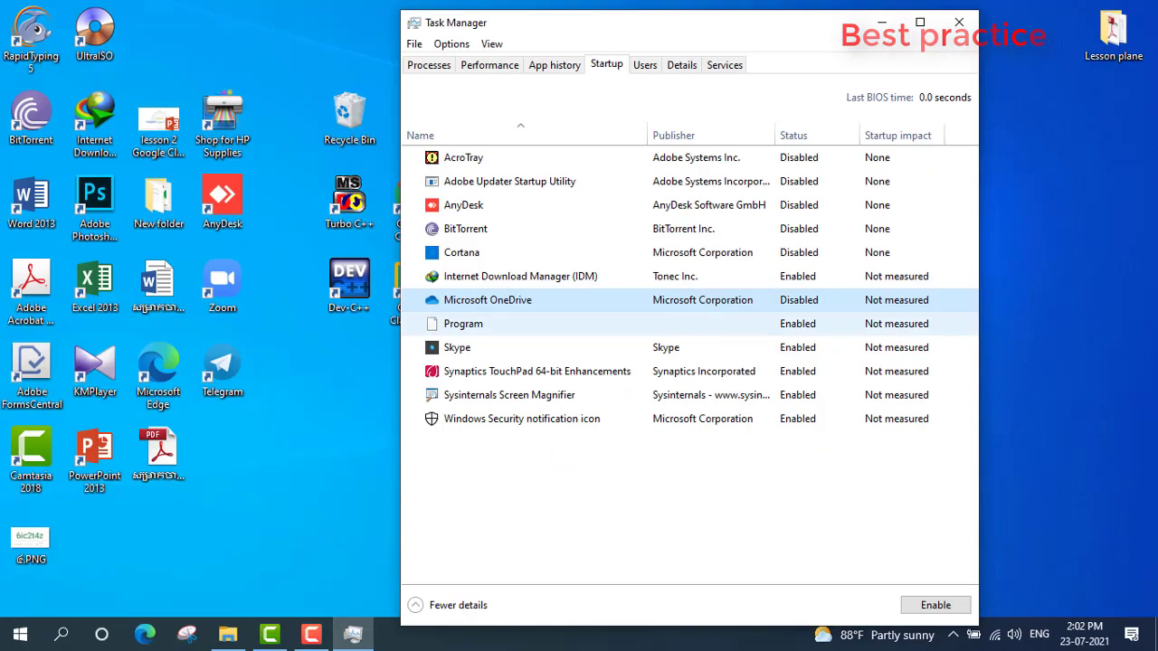
right_click(781, 293)
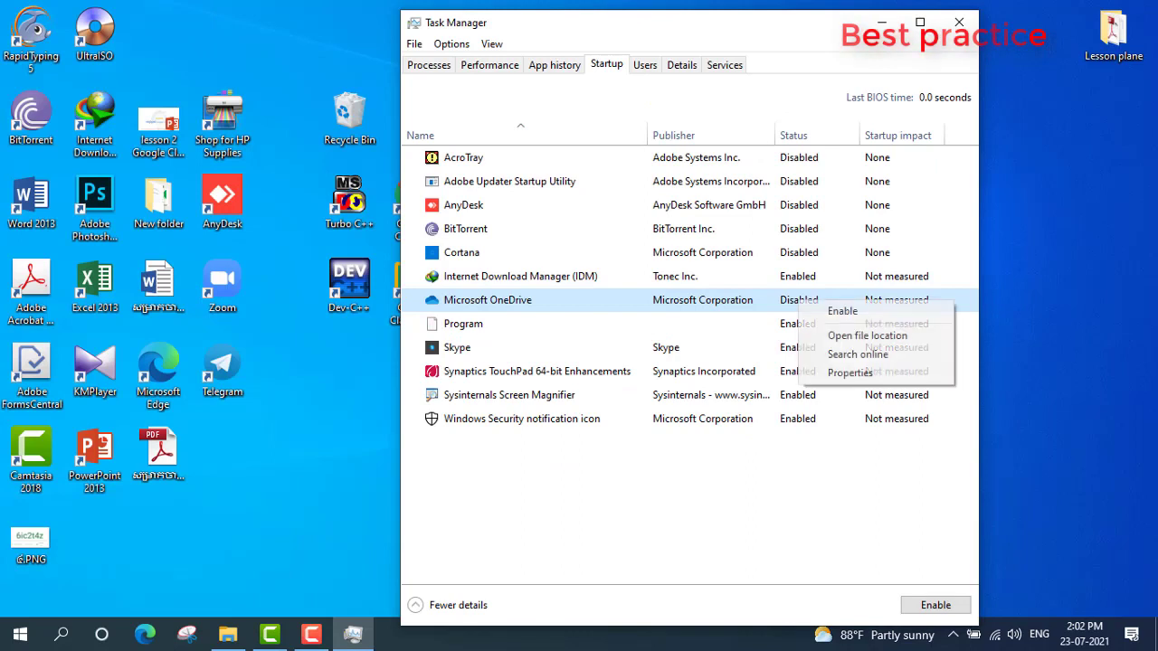
left_click(842, 311)
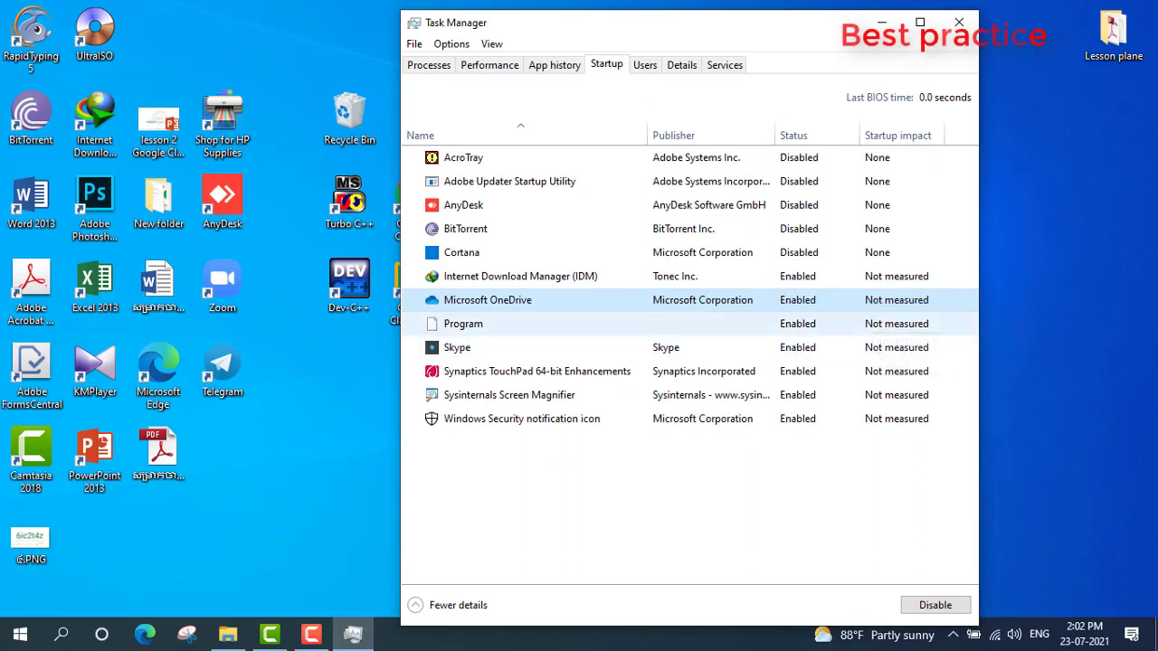
- Disable the startup entries Program and Skype
right_click(766, 322)
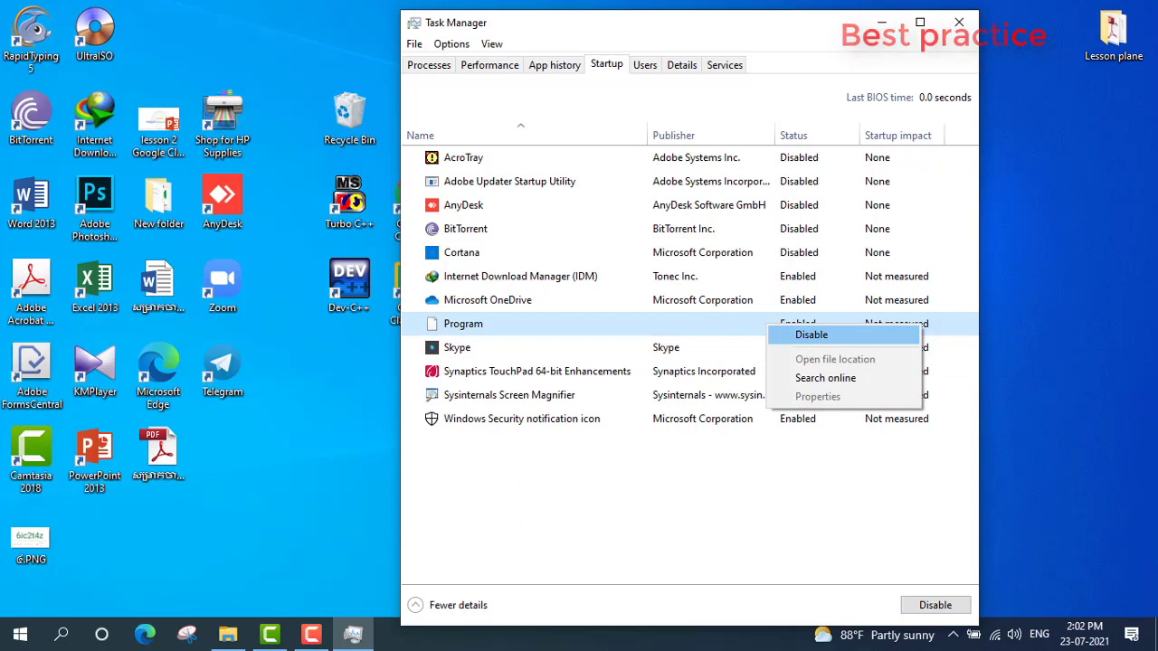
left_click(811, 334)
right_click(787, 351)
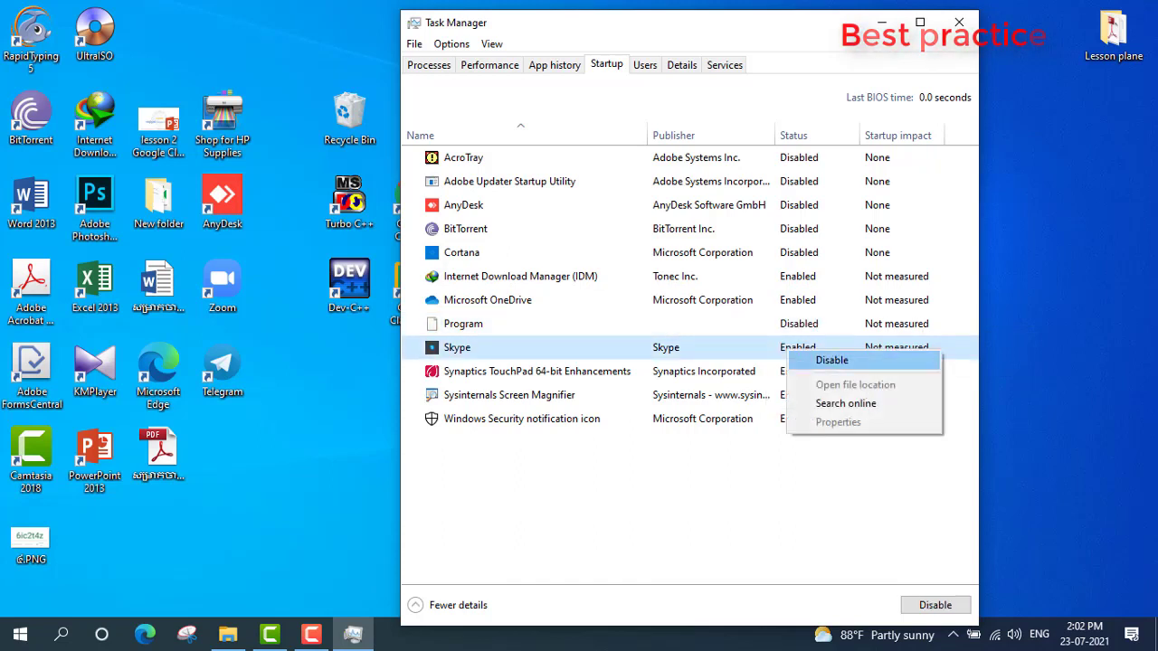
left_click(831, 360)
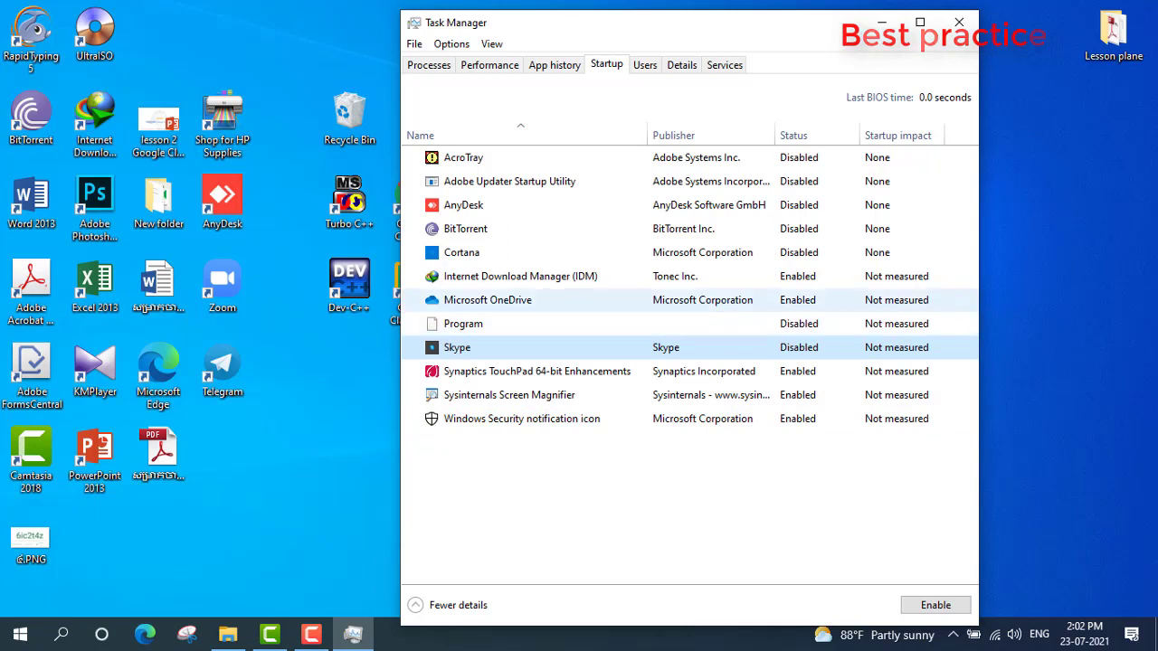
- Disable Microsoft OneDrive at startup, shift the Task Manager window slightly and re-enable OneDrive
right_click(692, 301)
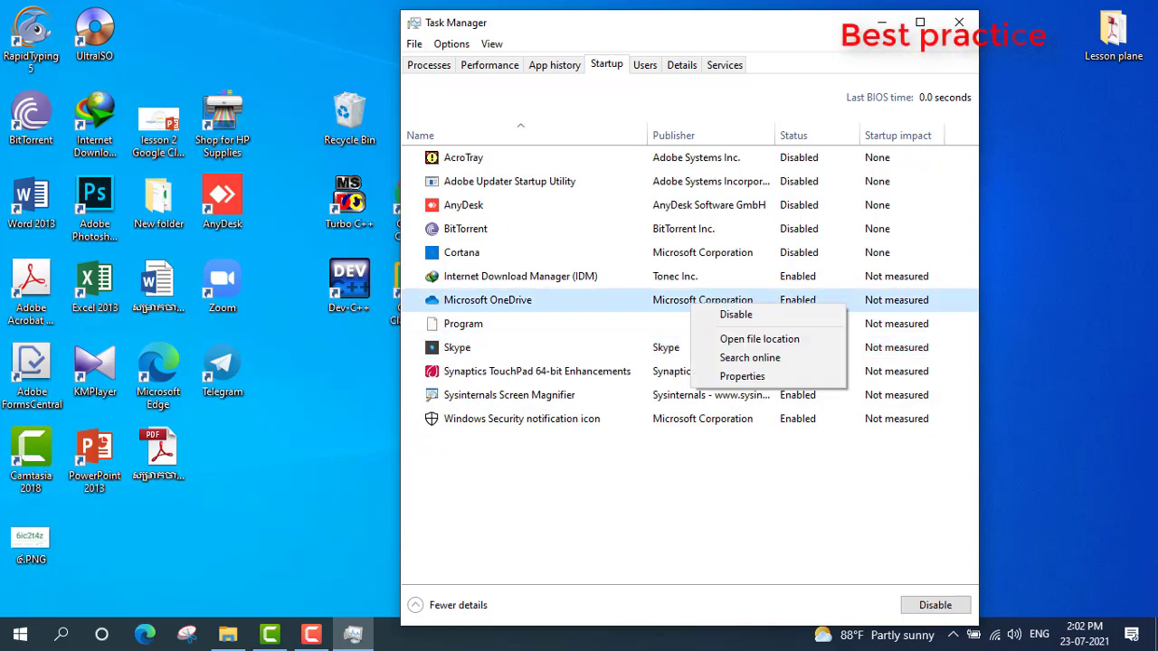
key("Escape")
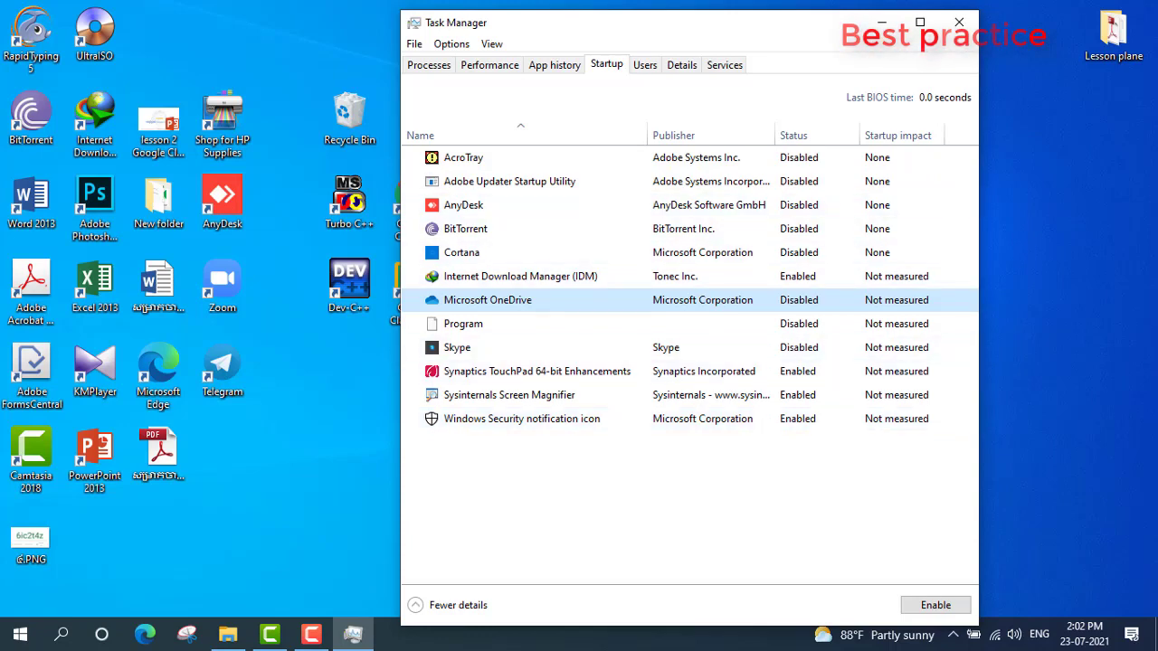
left_click_drag(646, 22, 633, 16)
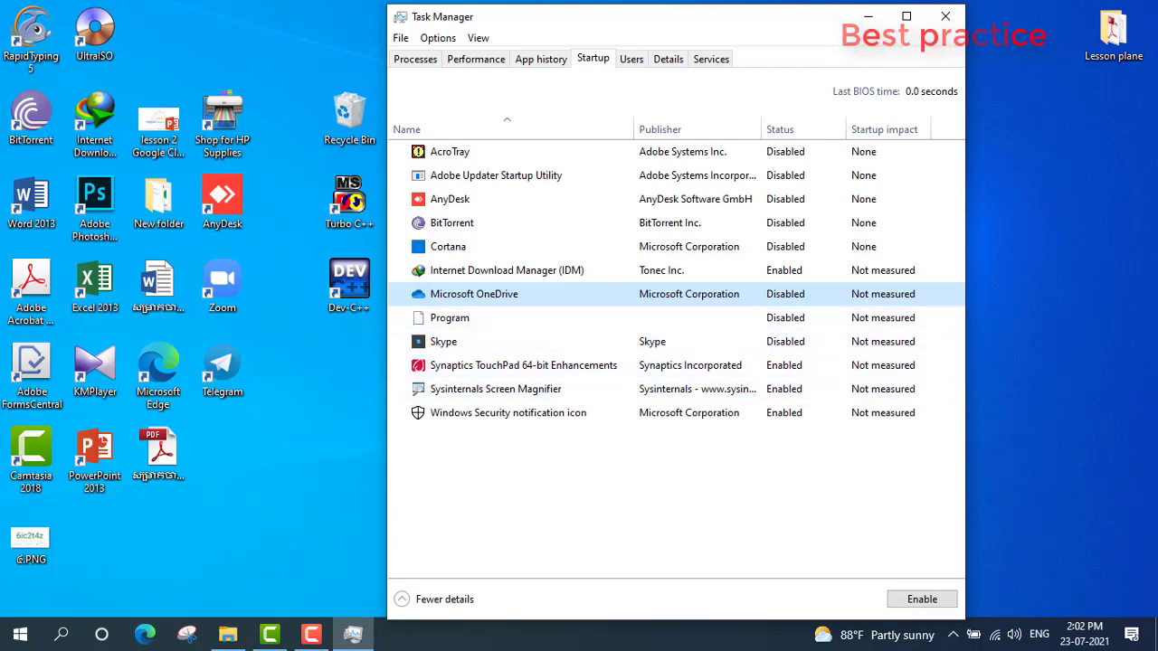
right_click(744, 295)
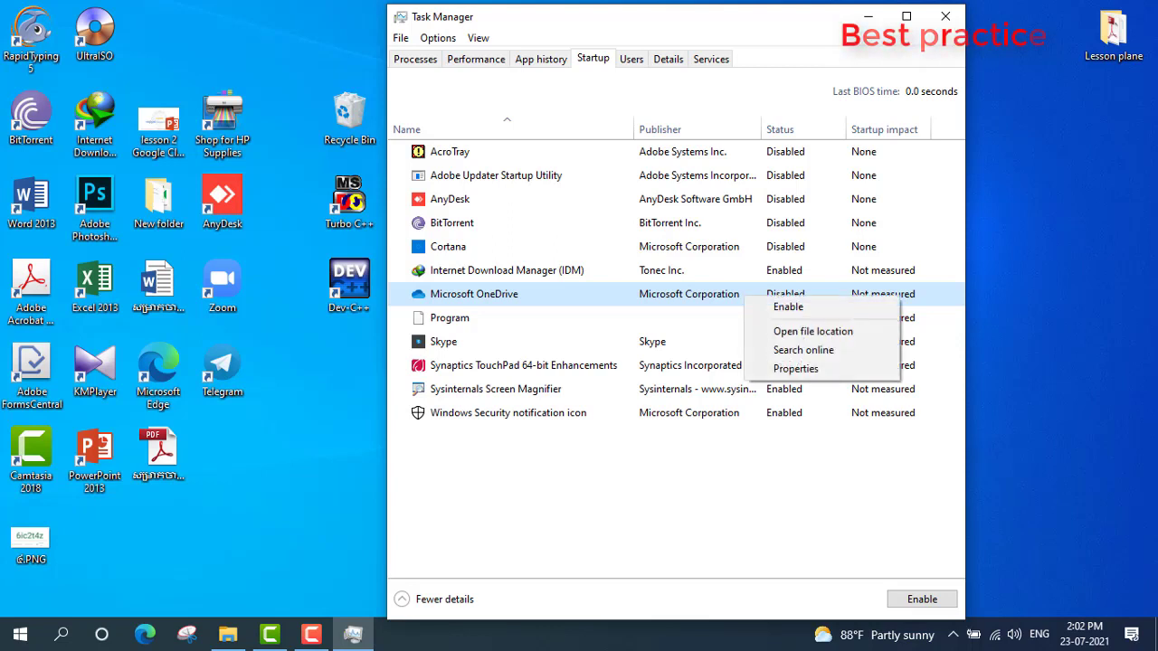
left_click(771, 305)
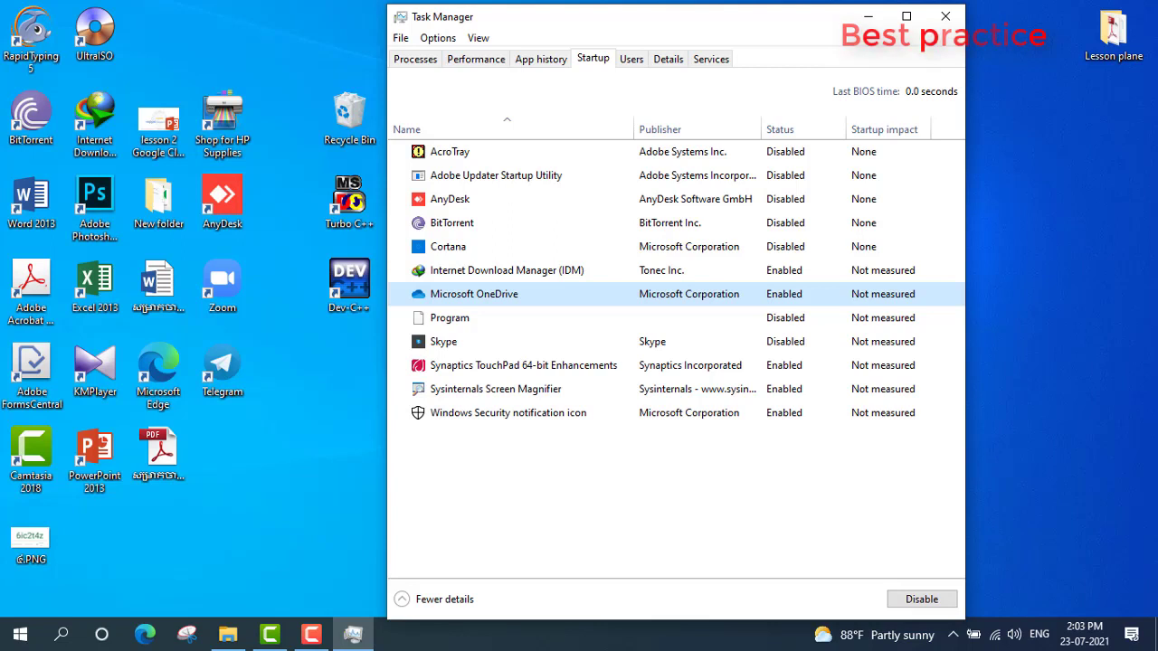
- Disable Microsoft OneDrive in the list of startup apps
right_click(777, 296)
key("Escape")
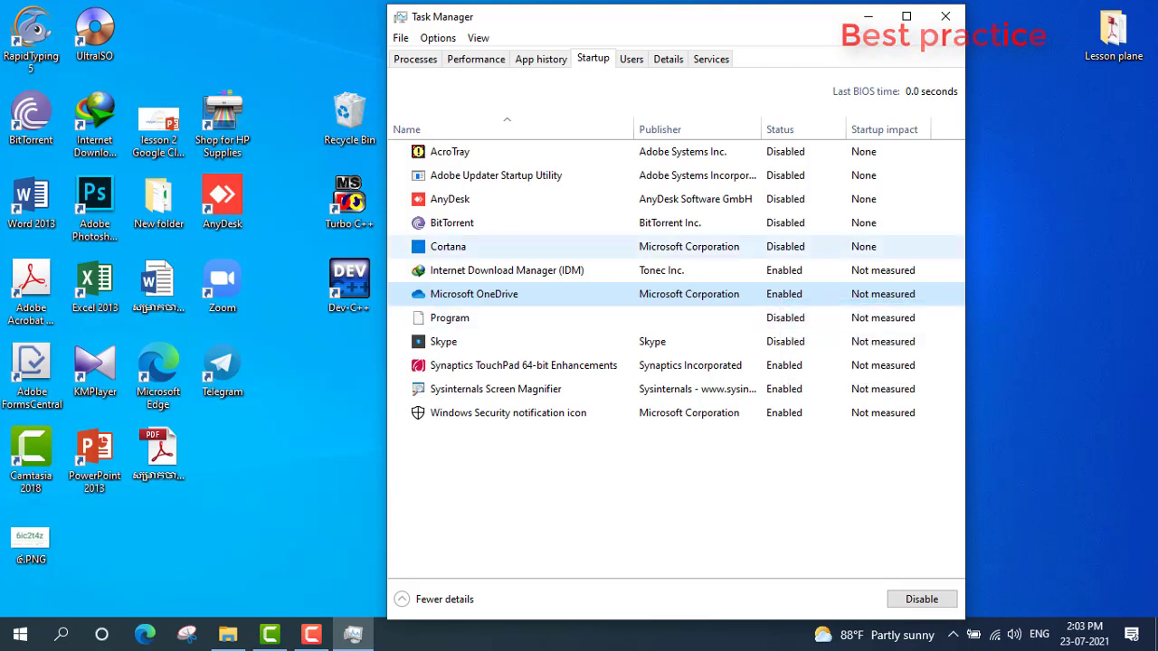
key("alt+a")
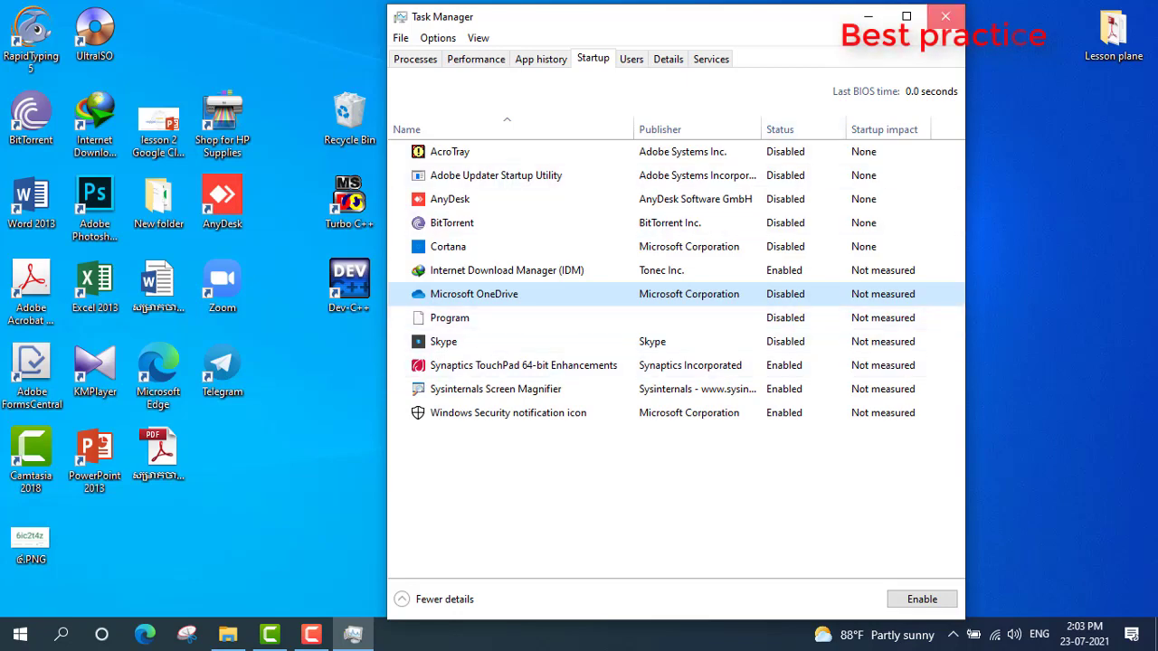
- Close Task Manager and refresh the desktop twice
left_click(945, 16)
right_click(705, 220)
left_click(741, 269)
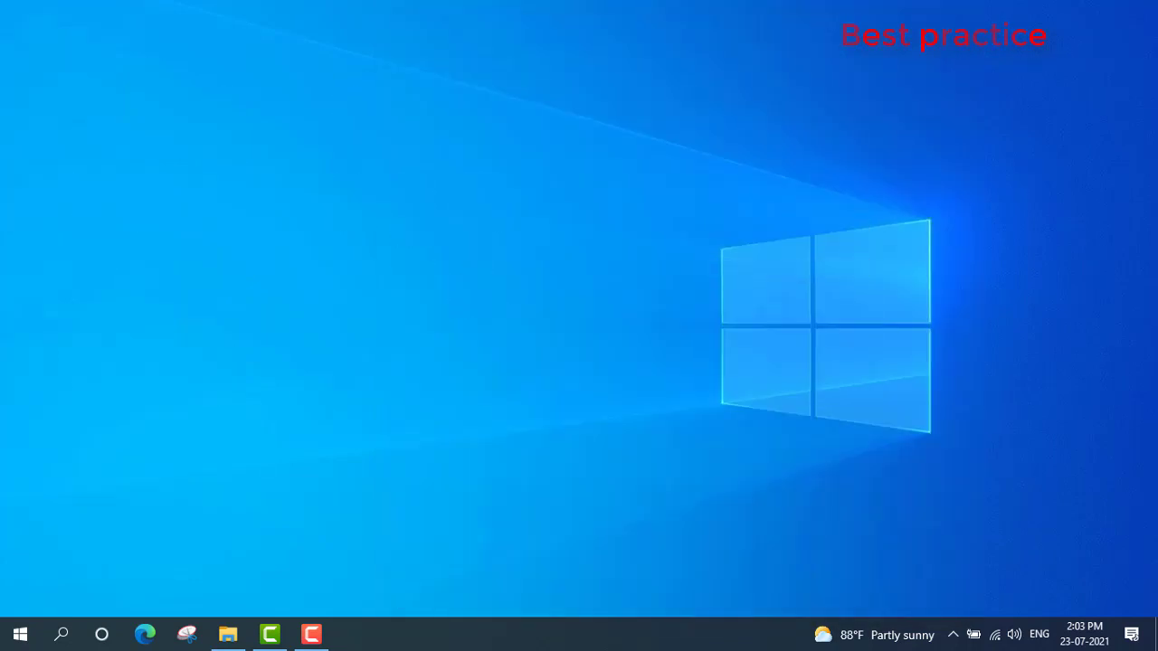
right_click(685, 261)
left_click(732, 311)
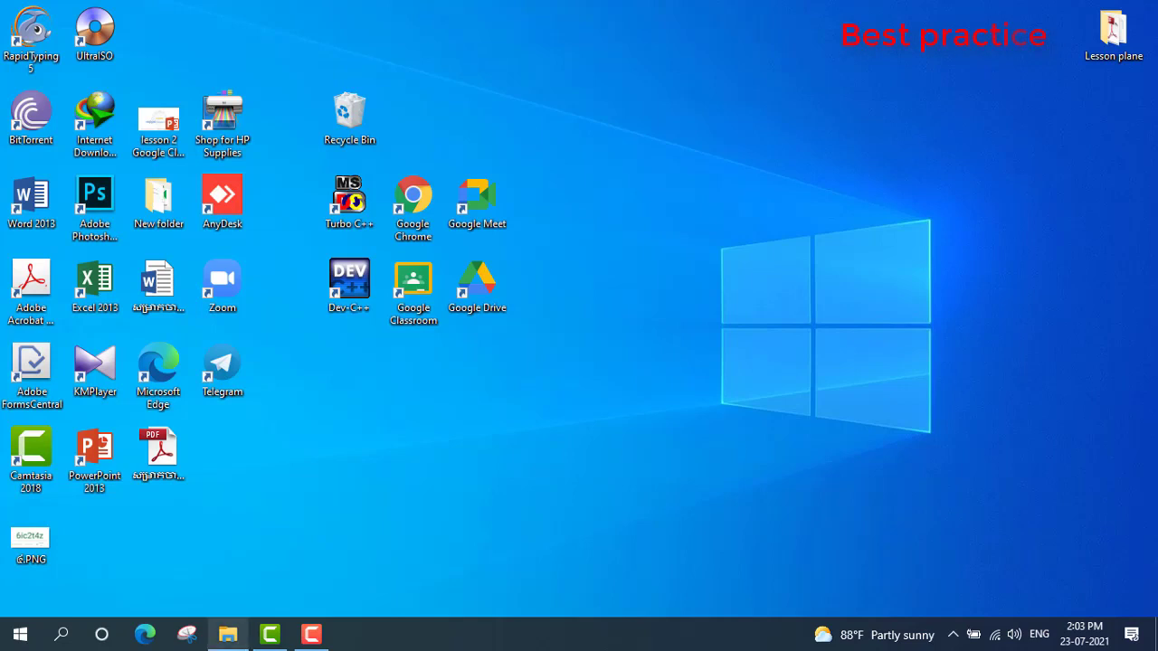
- Open the properties of Local Disk (C:) from This PC
left_click(228, 634)
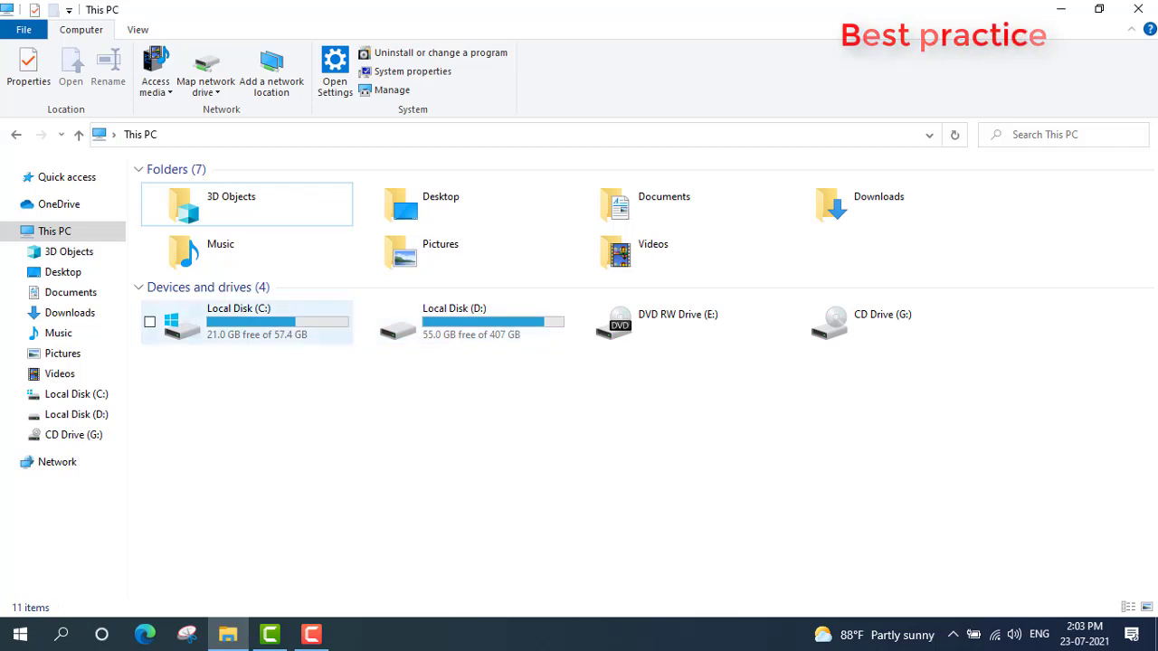
left_click(253, 321)
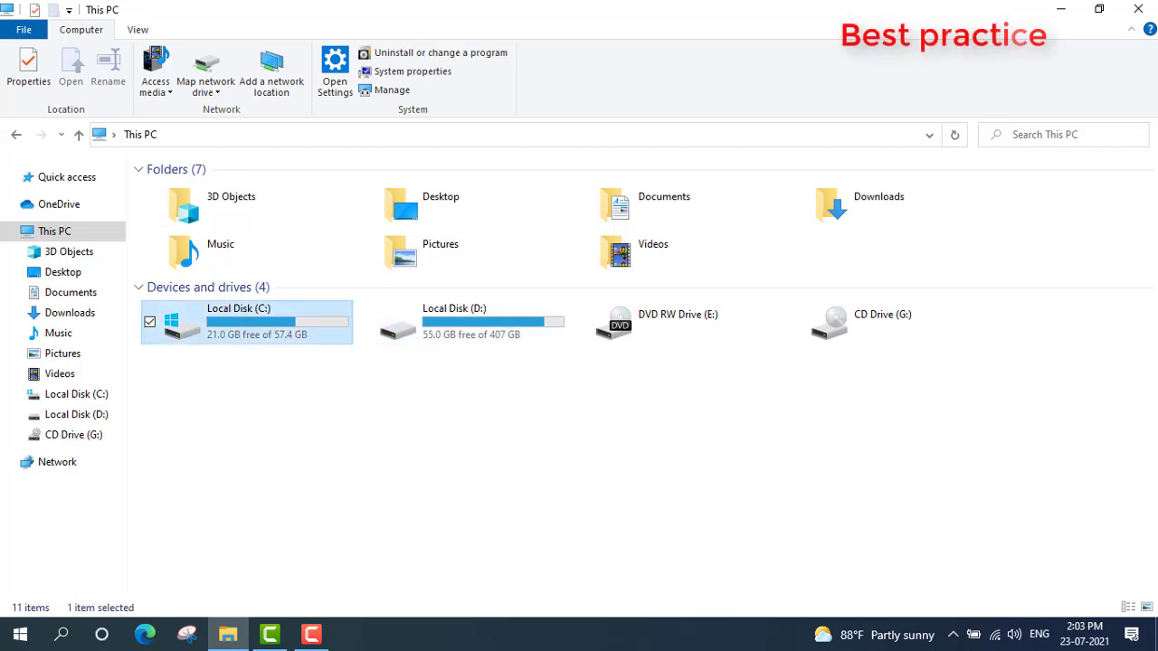
right_click(238, 321)
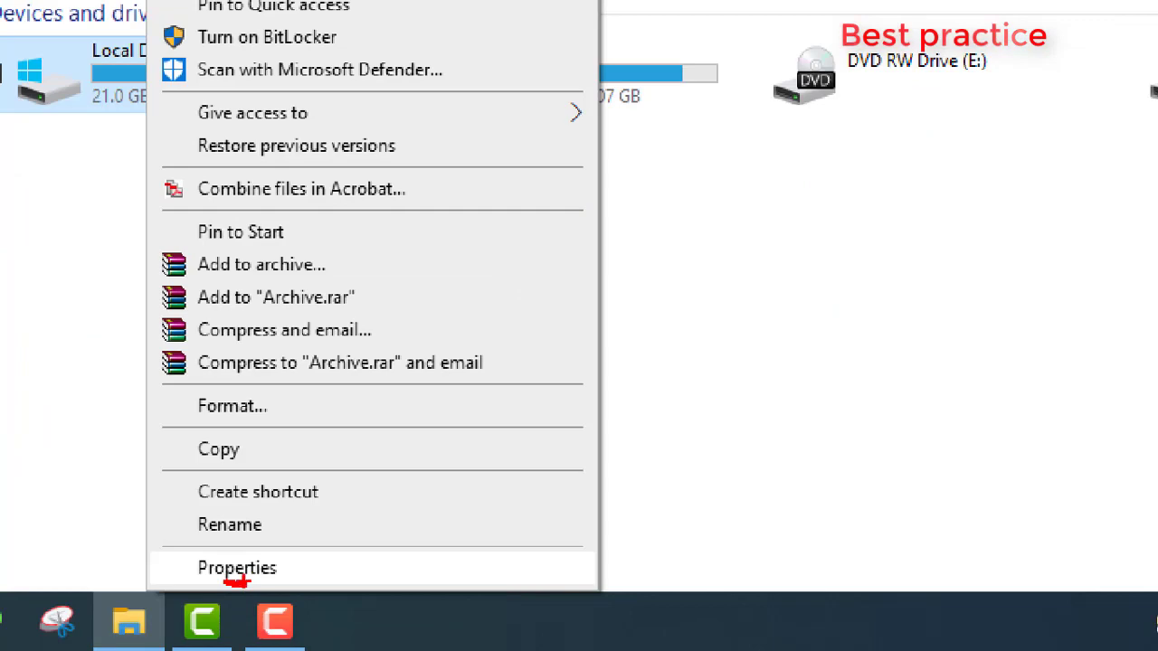
left_click(237, 567)
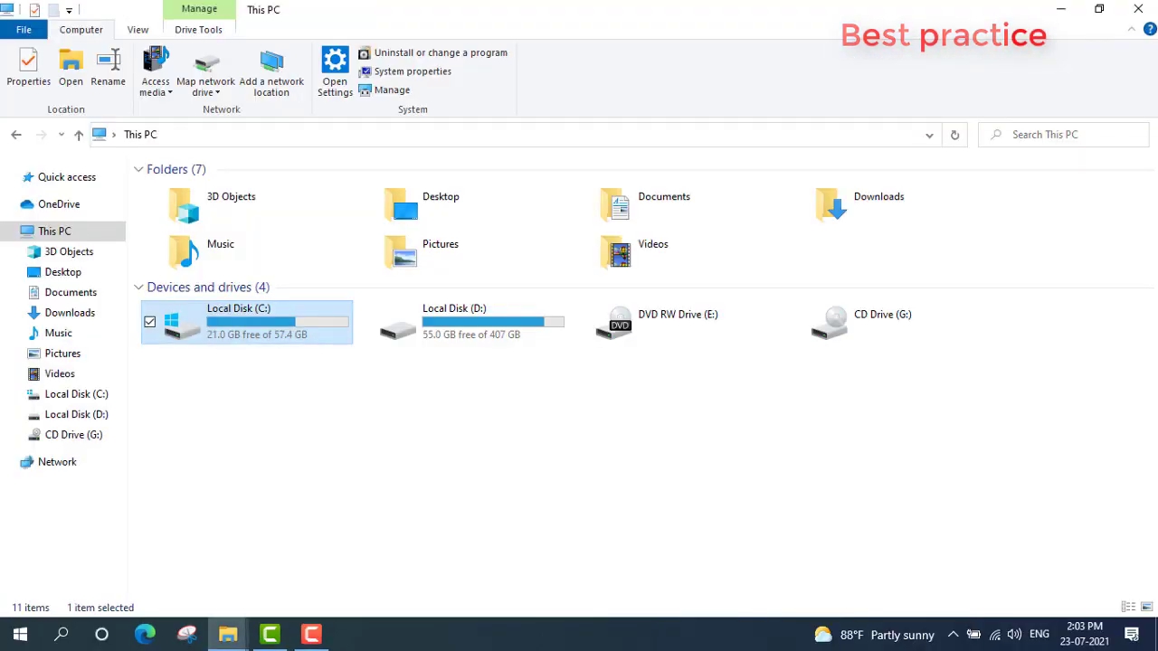
right_click(260, 322)
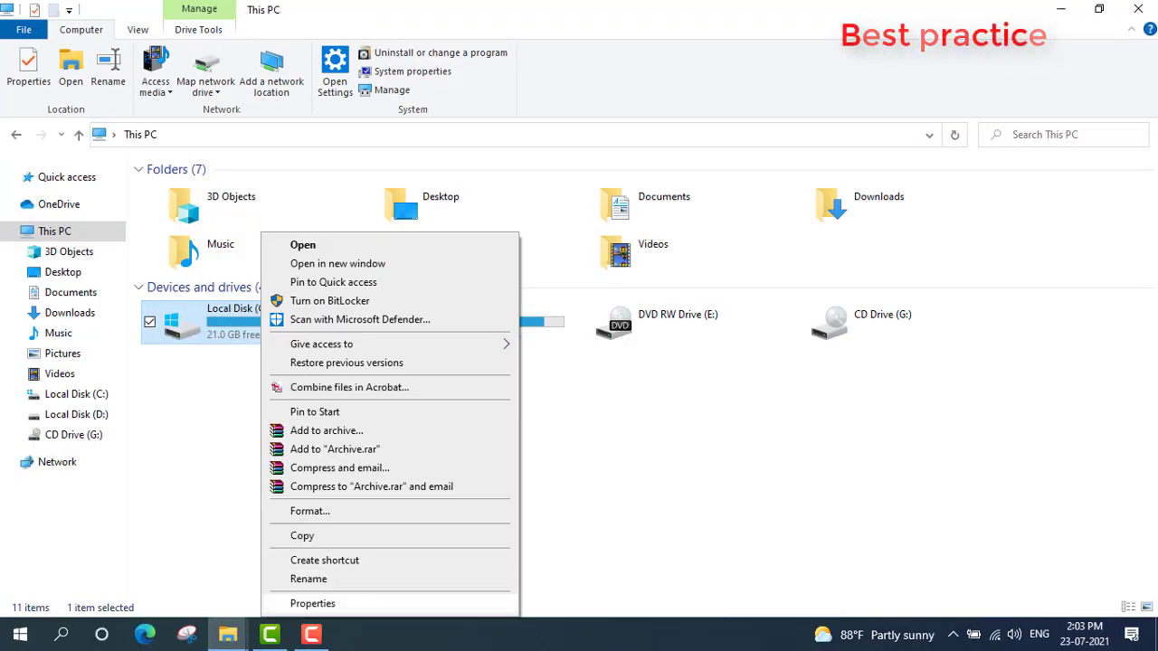
left_click(312, 603)
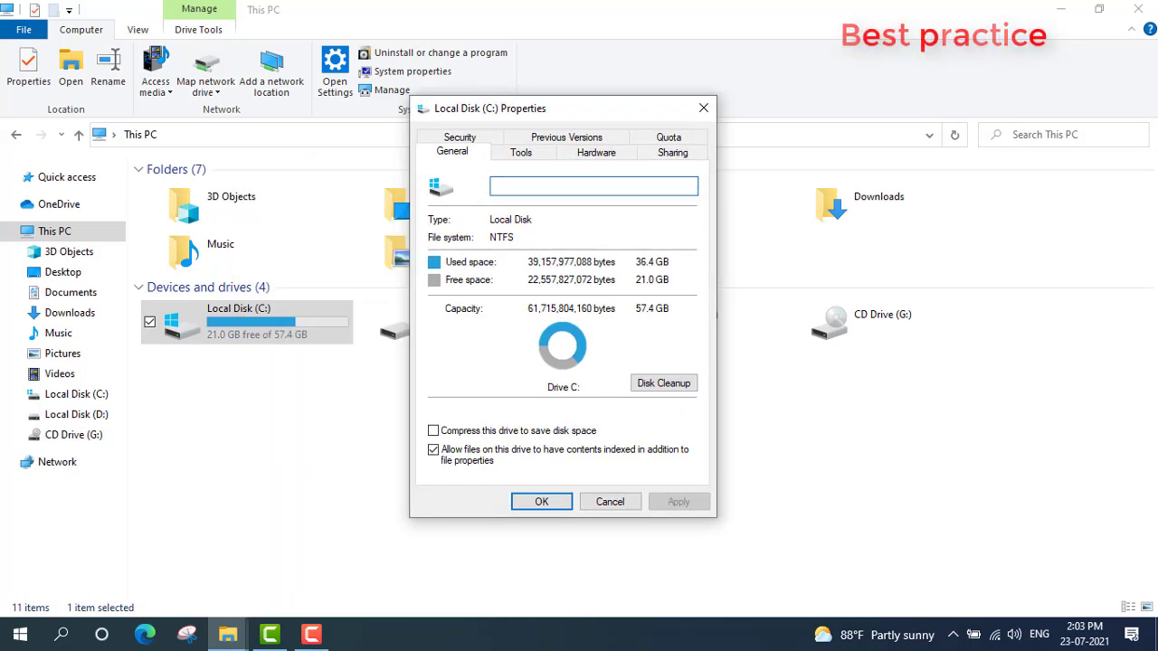
- Open the drive optimization tool from the C: drive's properties and start optimizing drive (D:)
key("ctrl+Tab")
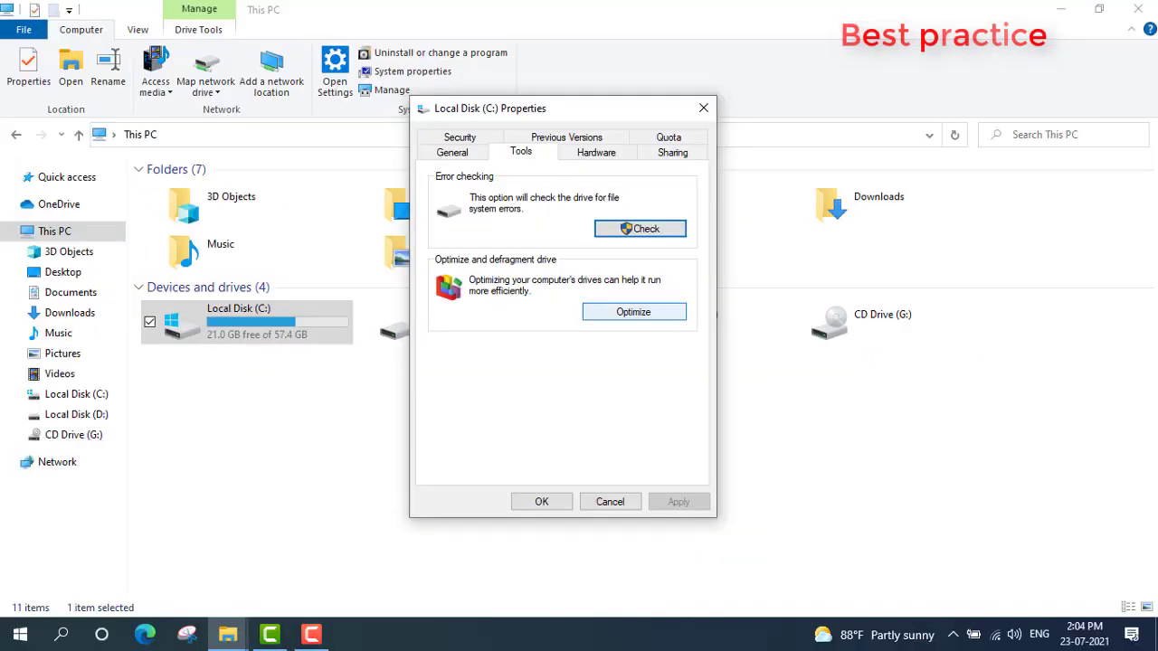
left_click(624, 310)
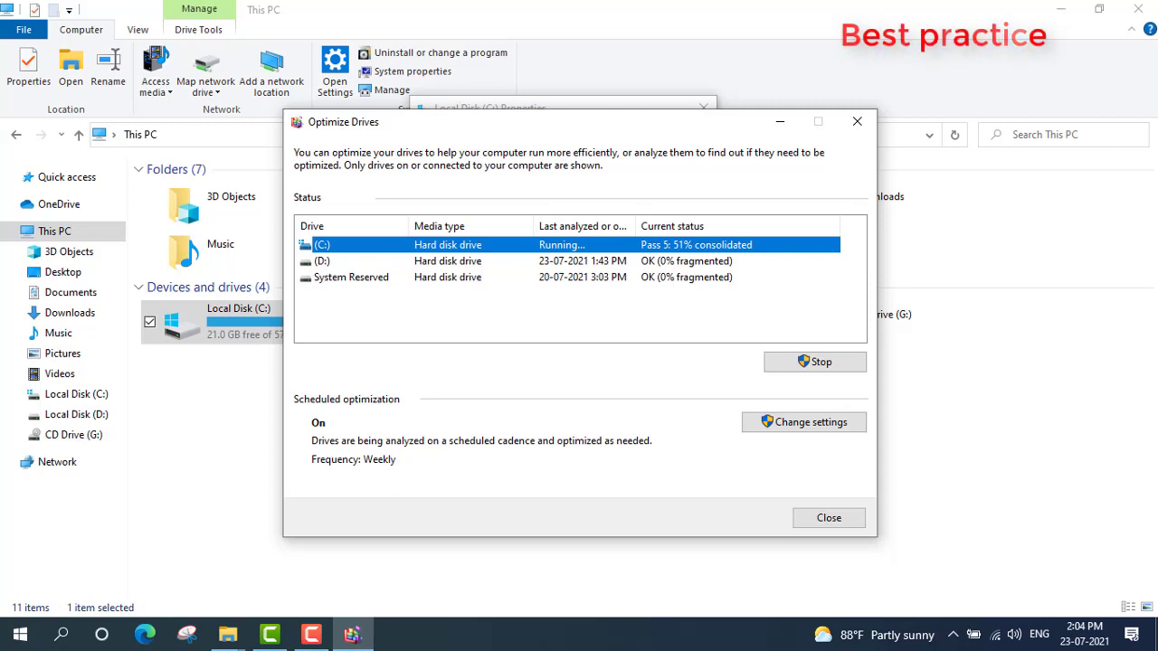
left_click(322, 261)
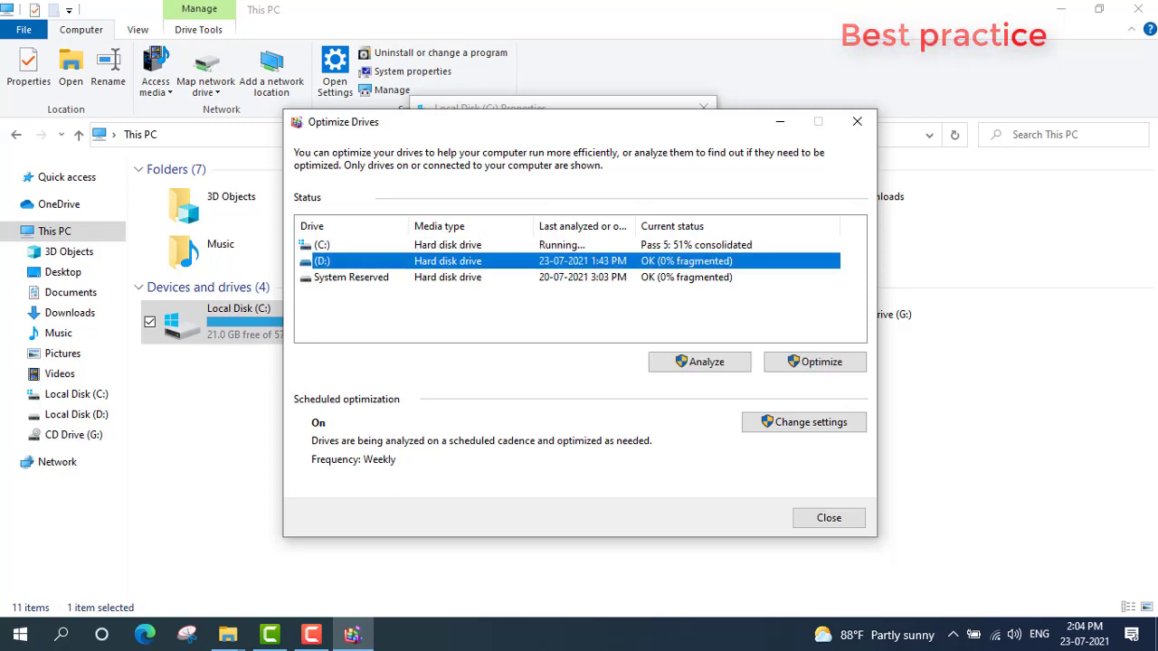
left_click(322, 244)
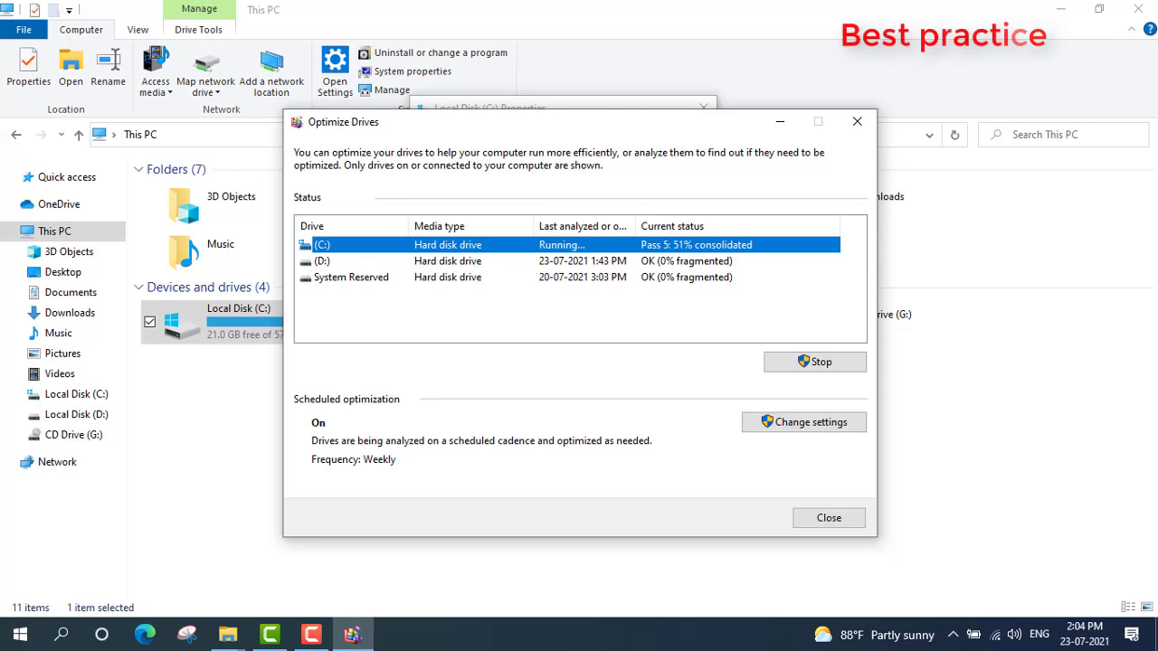
left_click(322, 260)
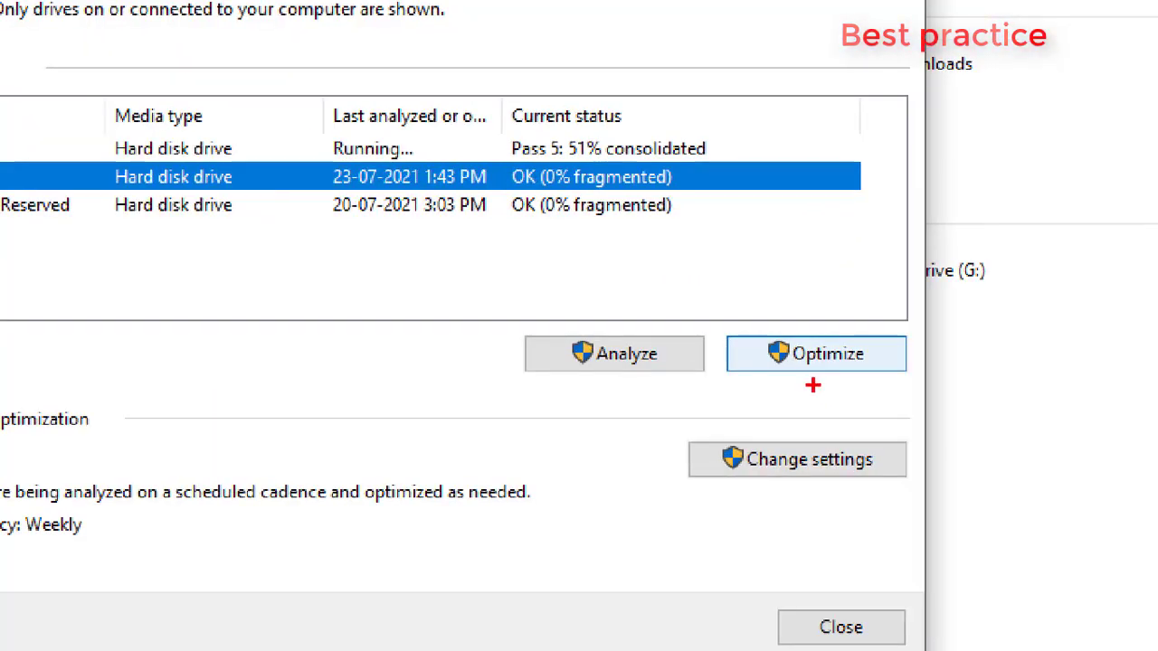
left_click_drag(812, 386, 866, 384)
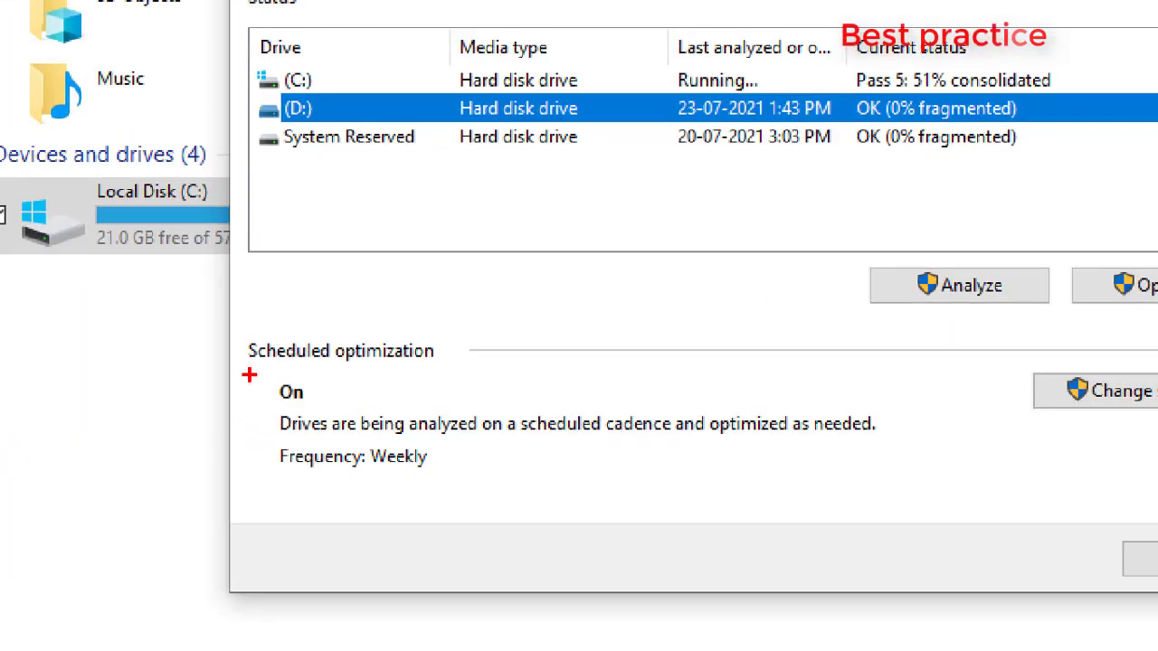
left_click_drag(294, 410, 626, 482)
left_click_drag(830, 495, 912, 493)
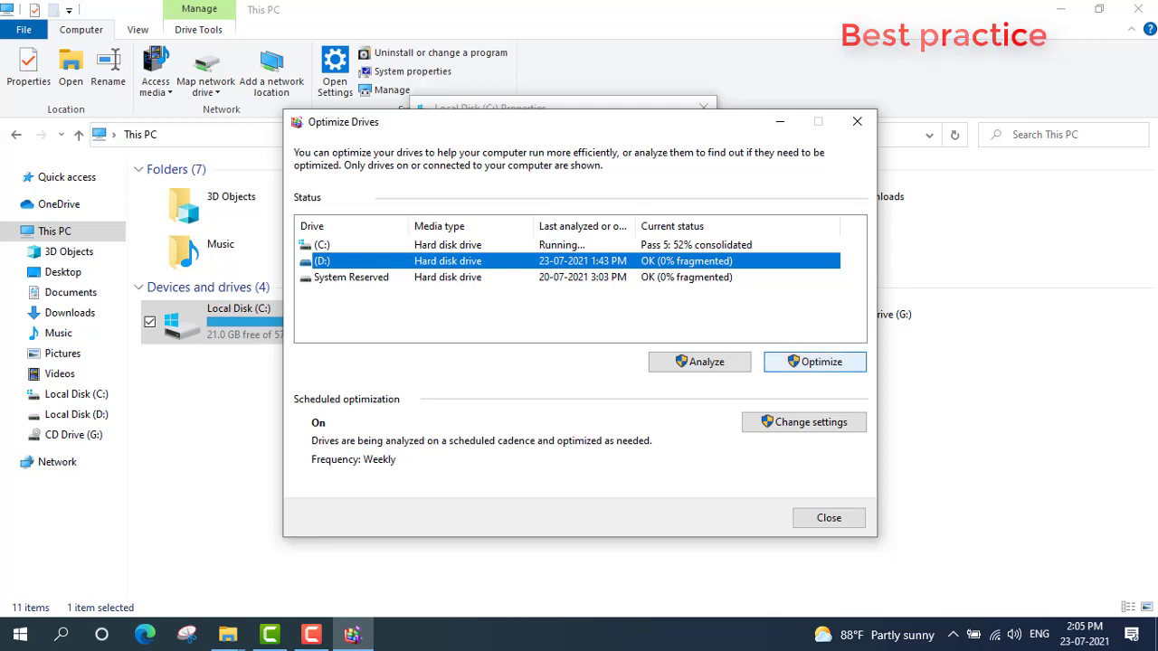
left_click(814, 362)
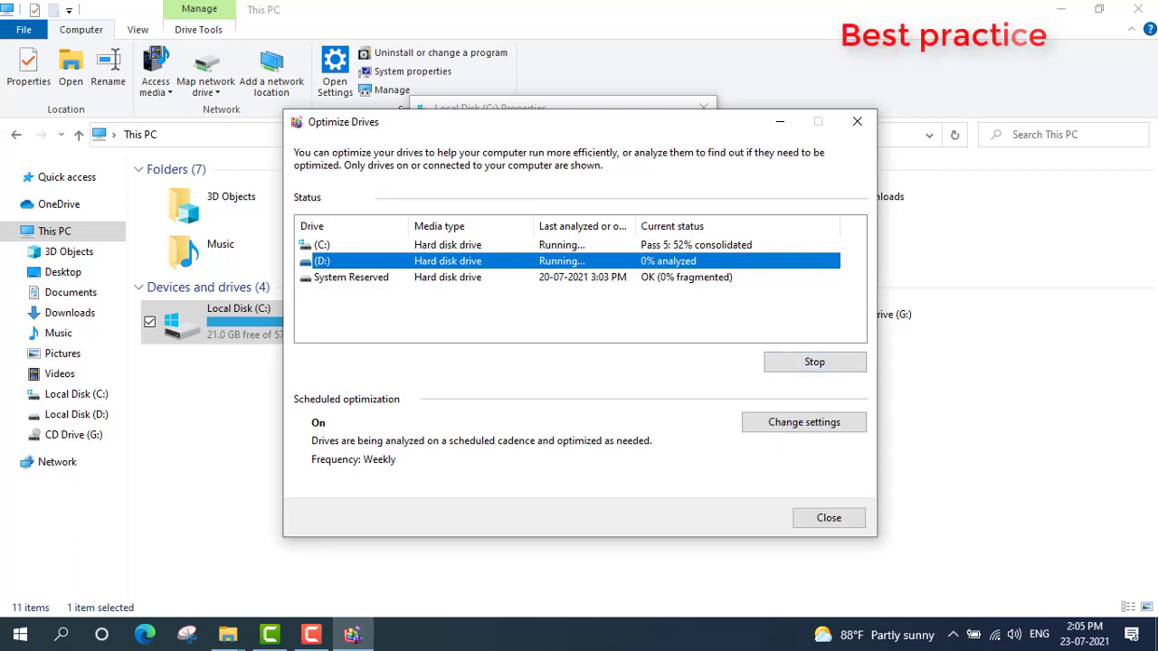
- Check the optimization progress of drives (C:) and (D:)
left_click(322, 244)
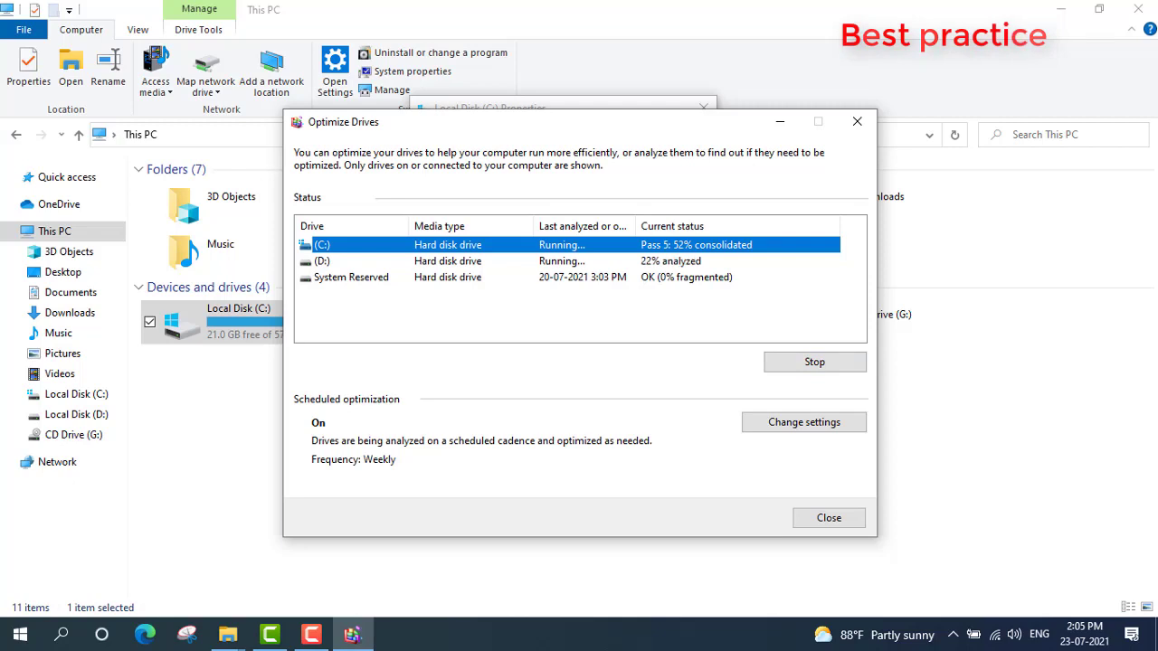
left_click(322, 261)
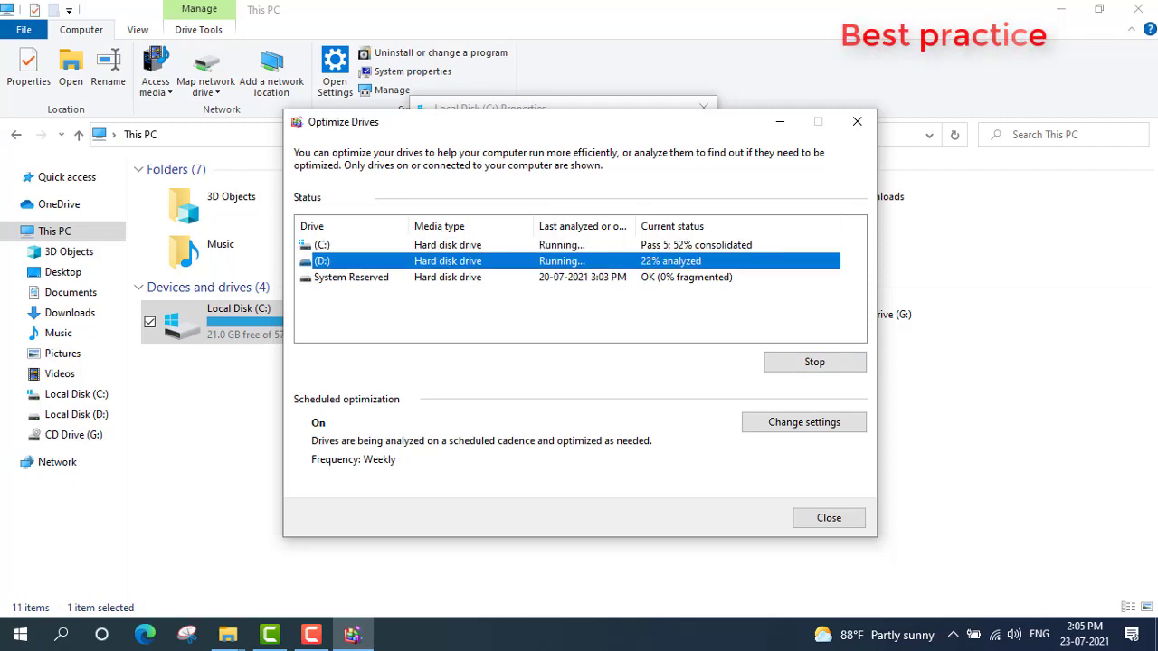
left_click(322, 245)
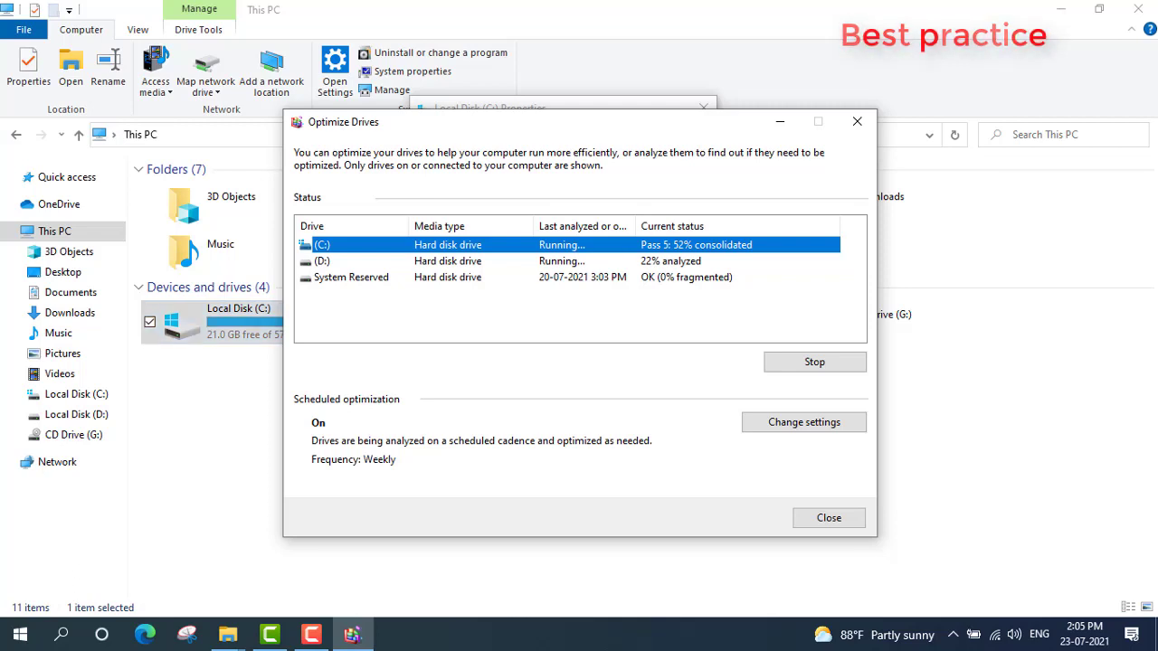
left_click(353, 261)
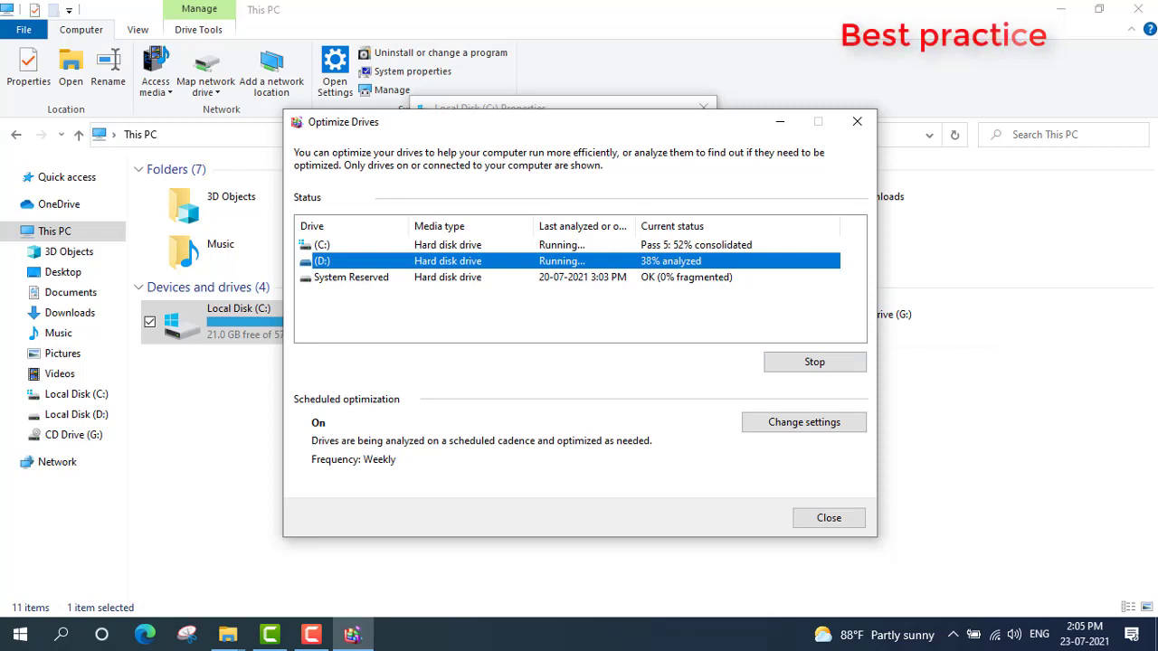
left_click(322, 244)
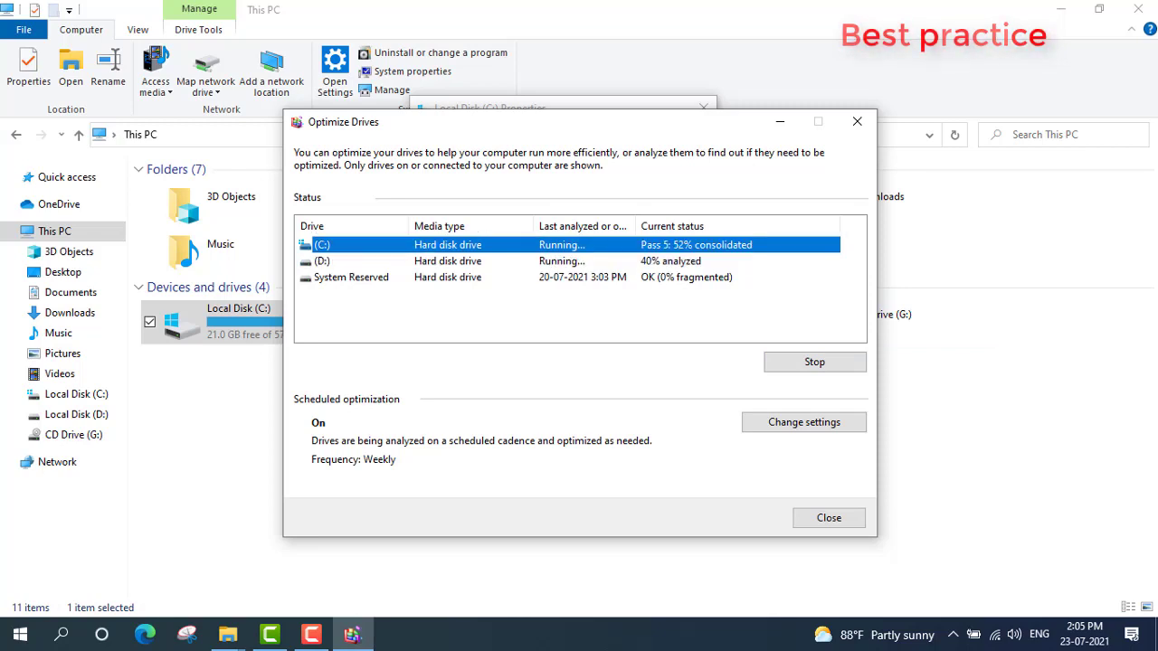
left_click(322, 261)
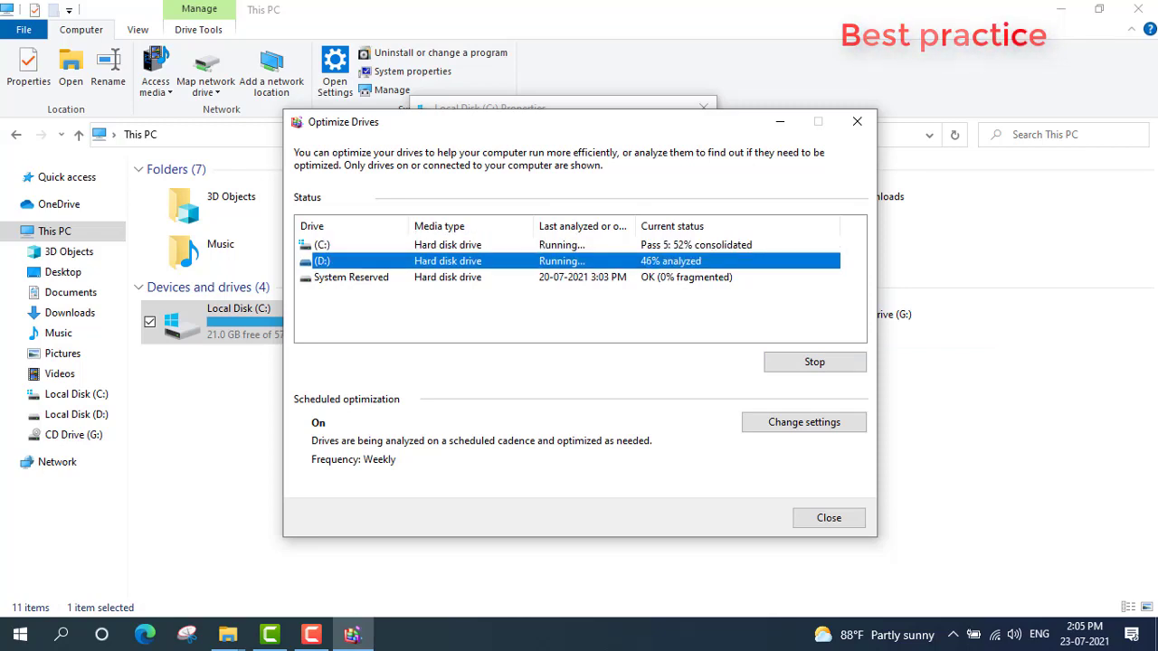
- Optimize the System Reserved drive
left_click(335, 276)
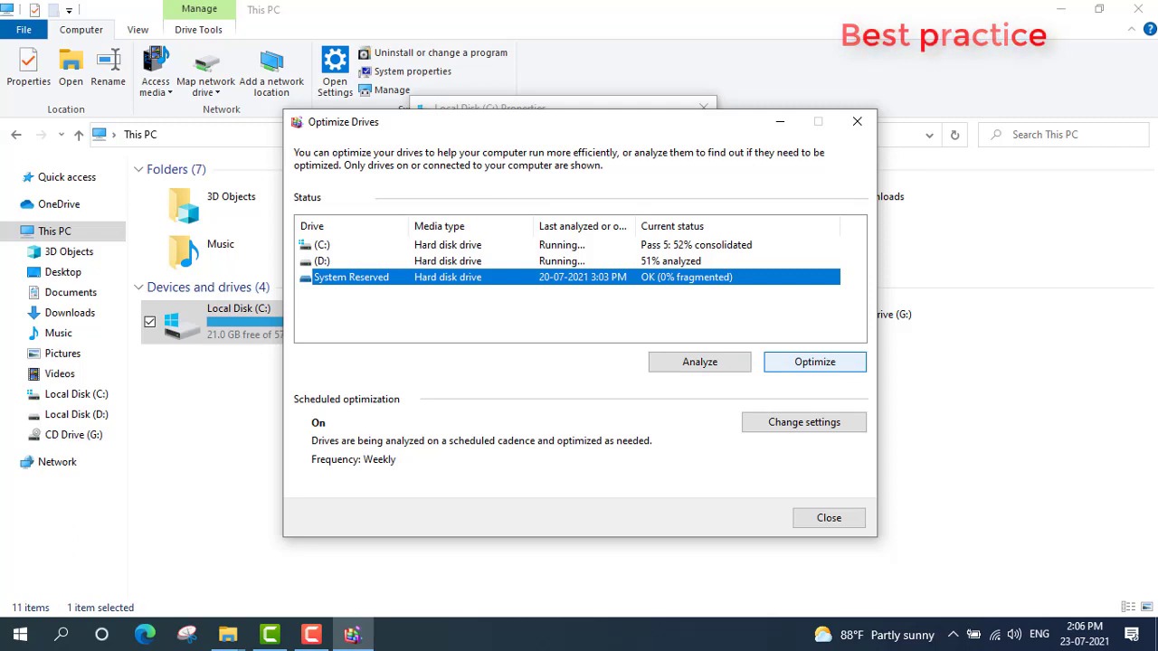
key("Return")
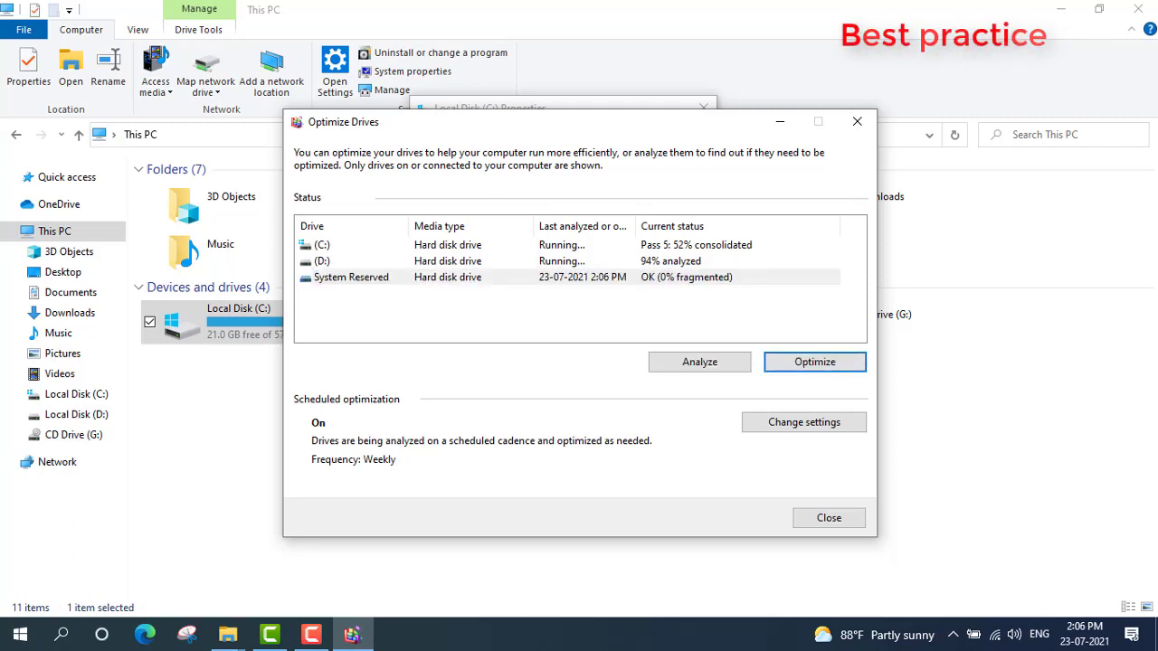
left_click(351, 277)
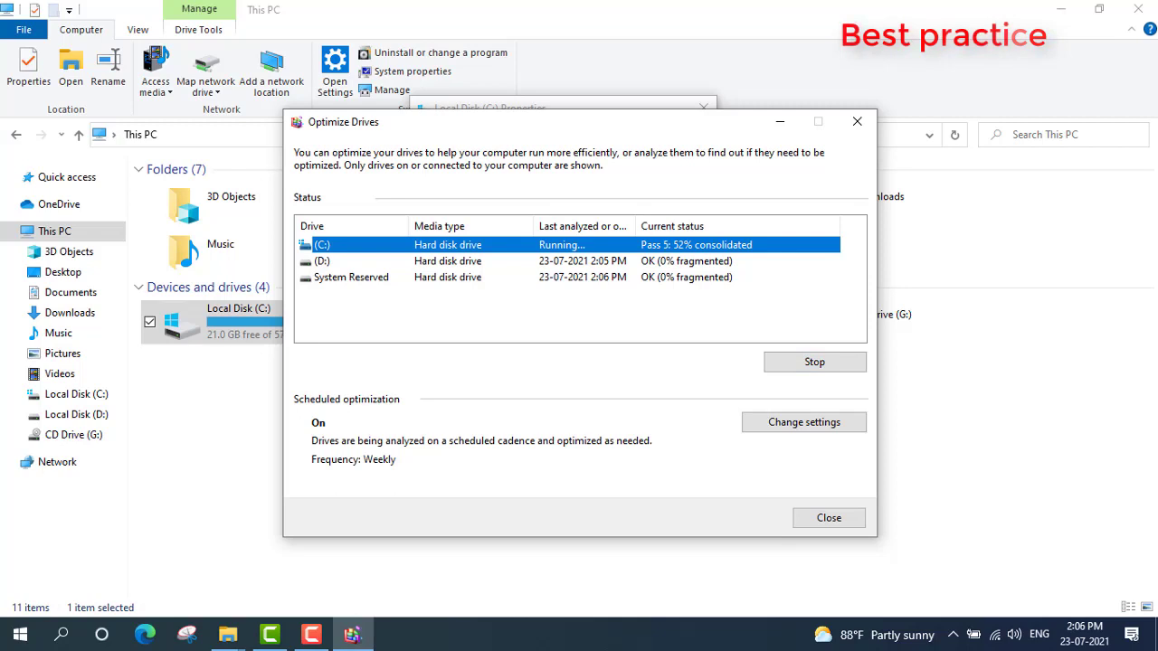
- Shift the Optimize Drives window aside and compare the status of drives (C:) and (D:) again
left_click_drag(507, 121, 619, 124)
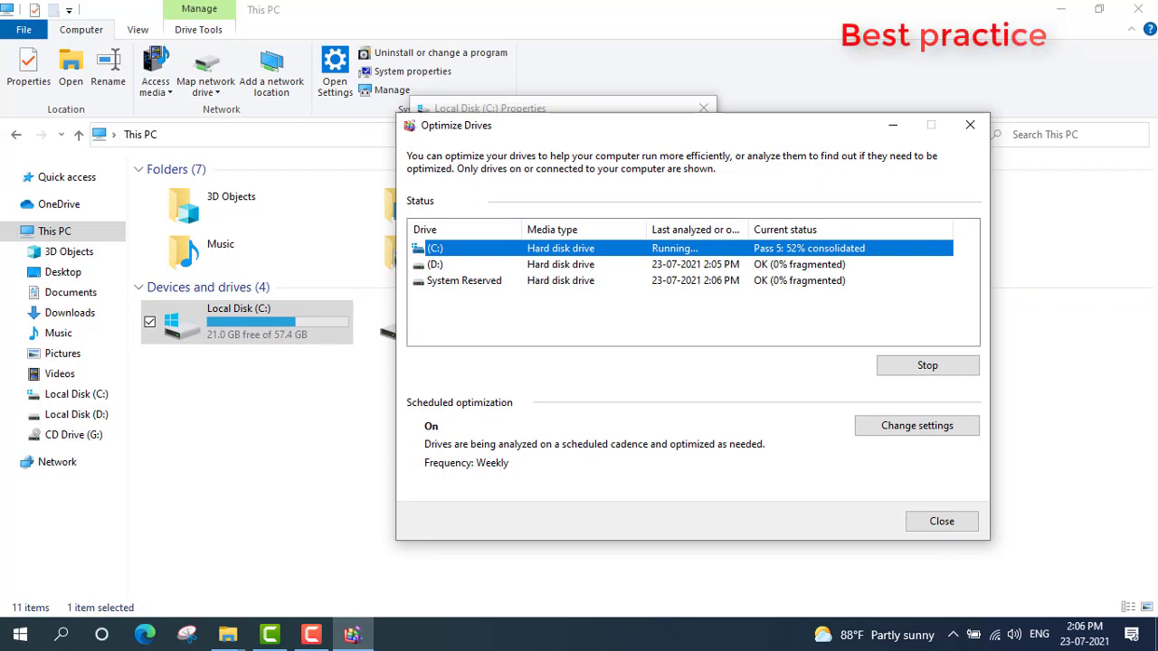
left_click(435, 264)
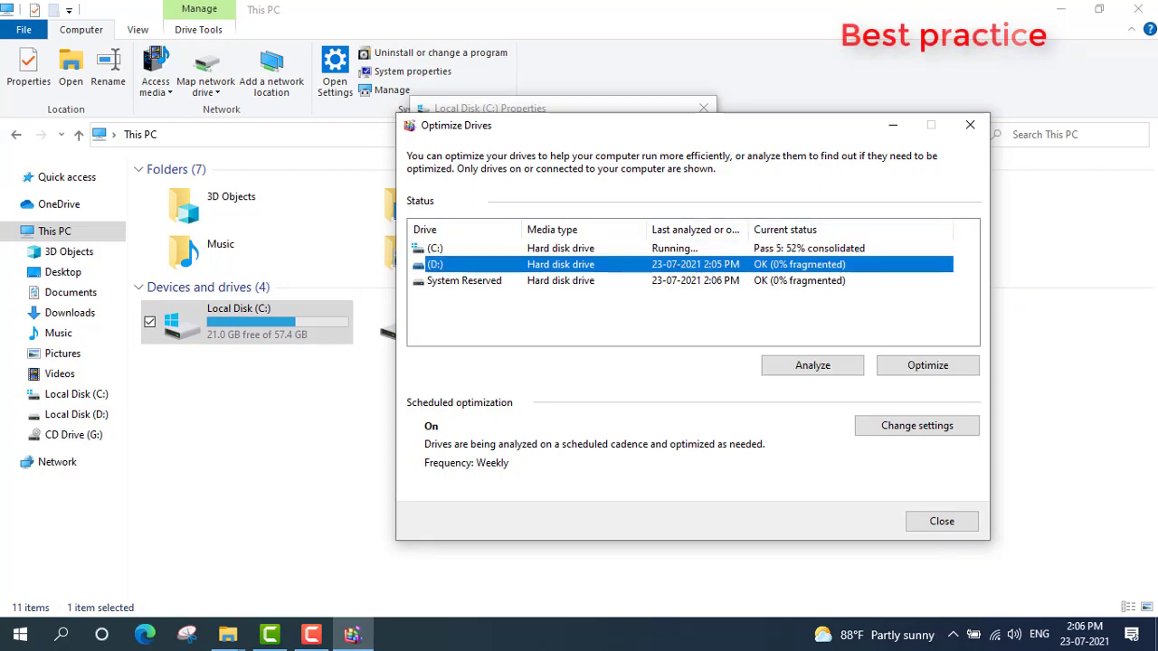
left_click(435, 248)
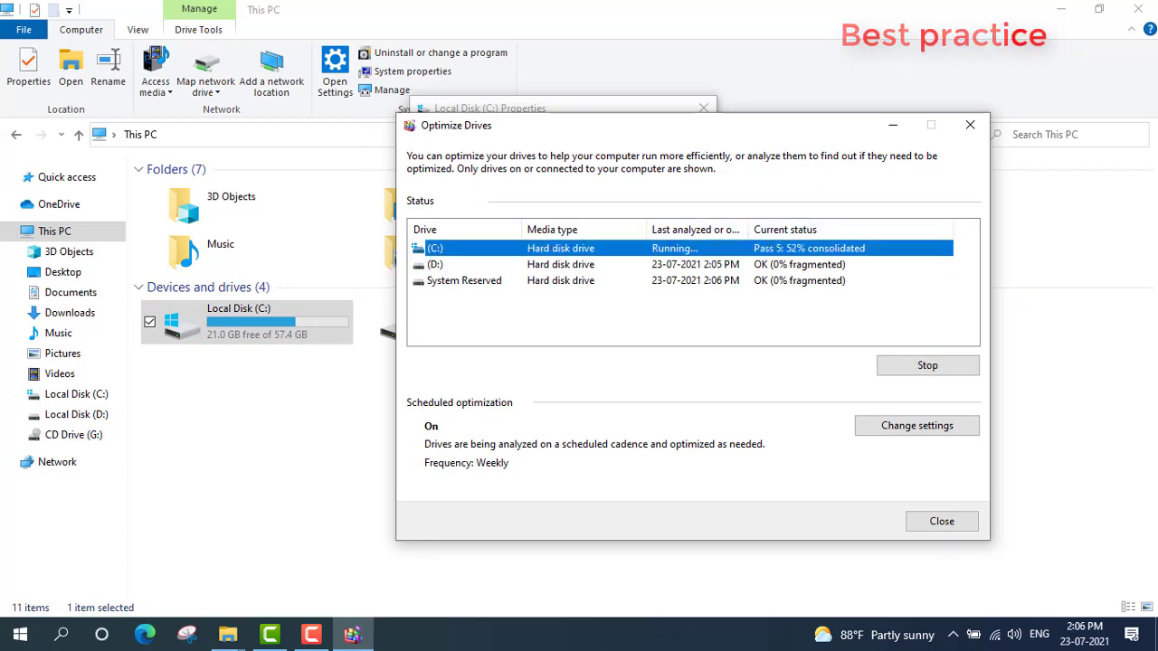
left_click(435, 264)
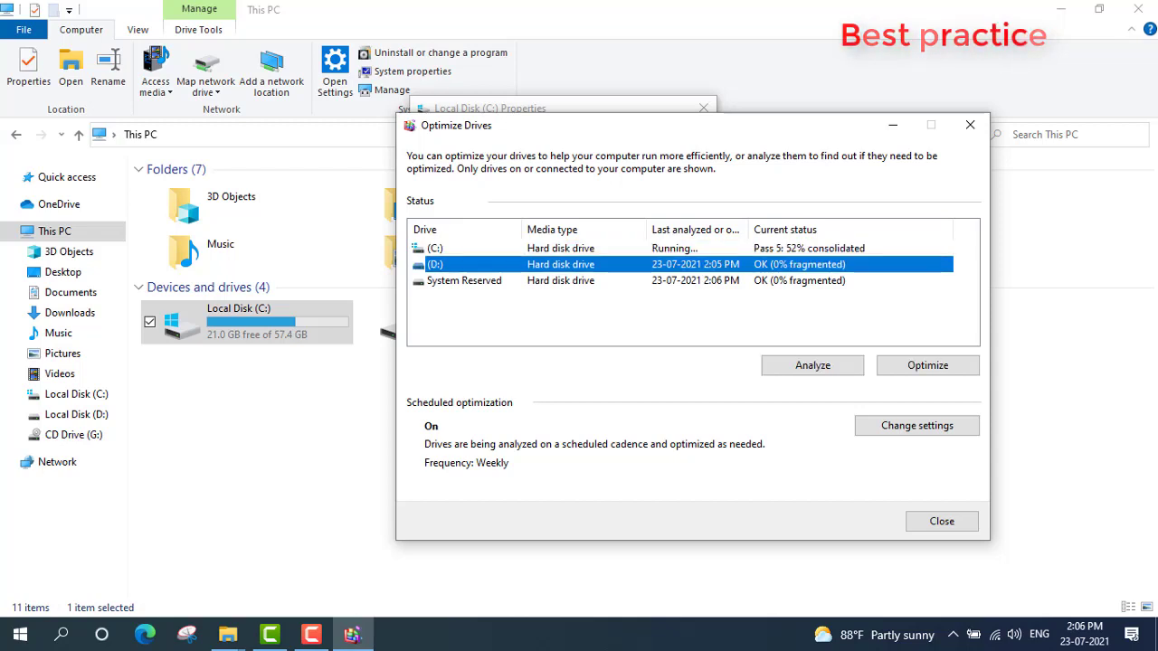
left_click(435, 248)
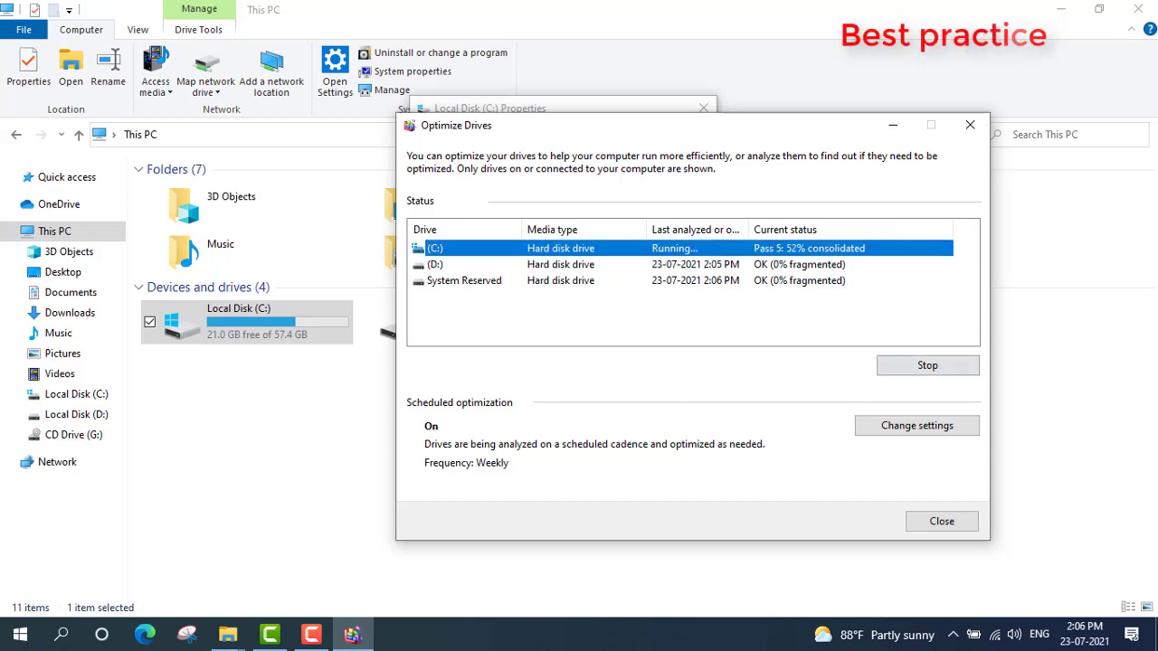
left_click(435, 264)
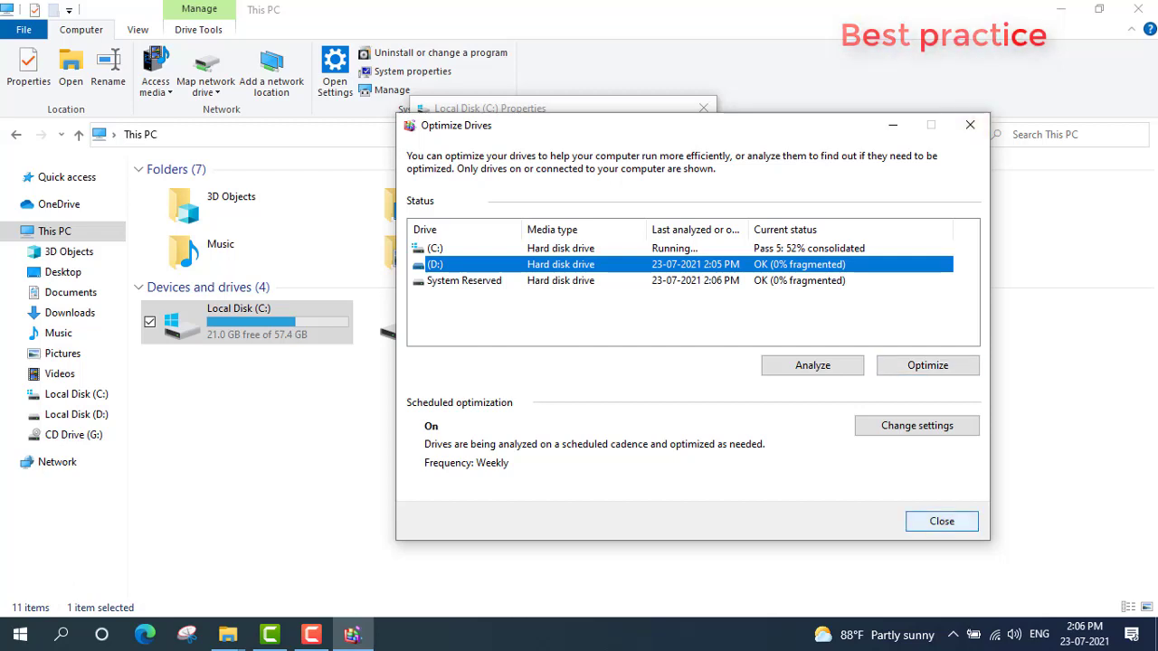
- Close Optimize Drives and the C: drive's properties, and refresh This PC
left_click(941, 521)
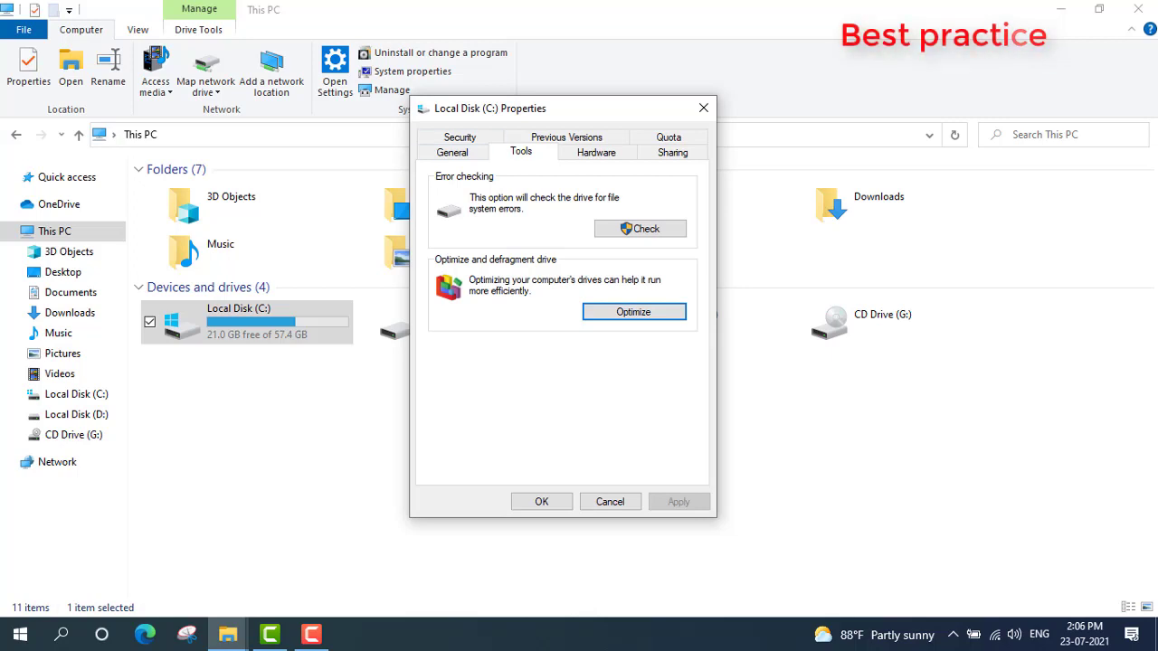
left_click(541, 501)
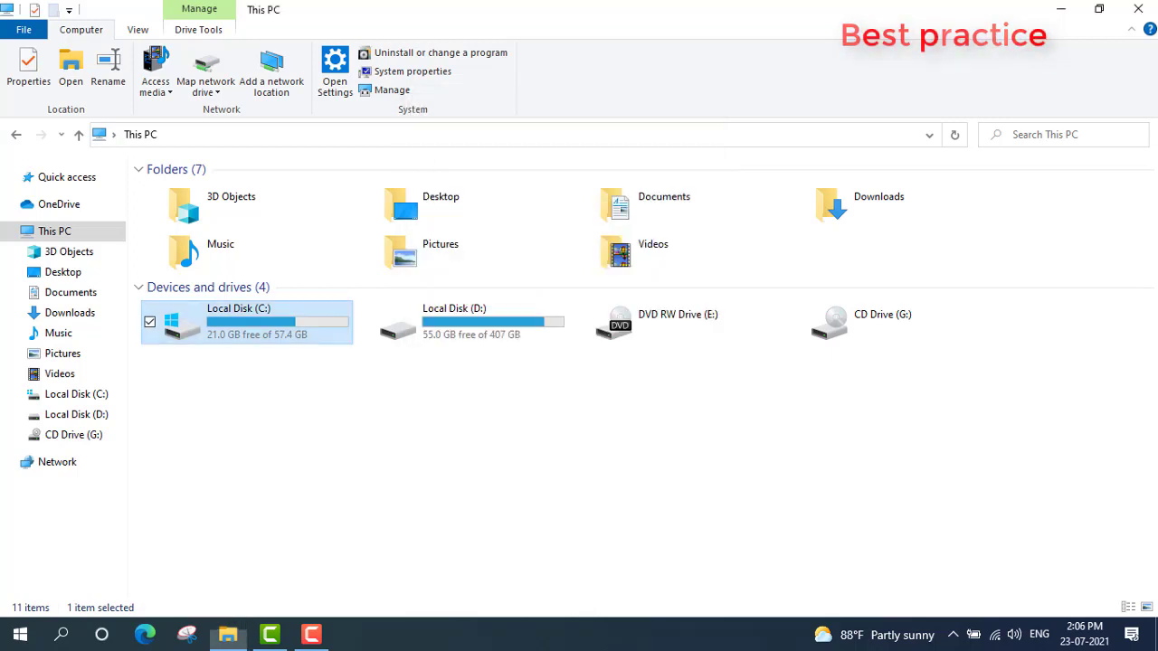
right_click(415, 277)
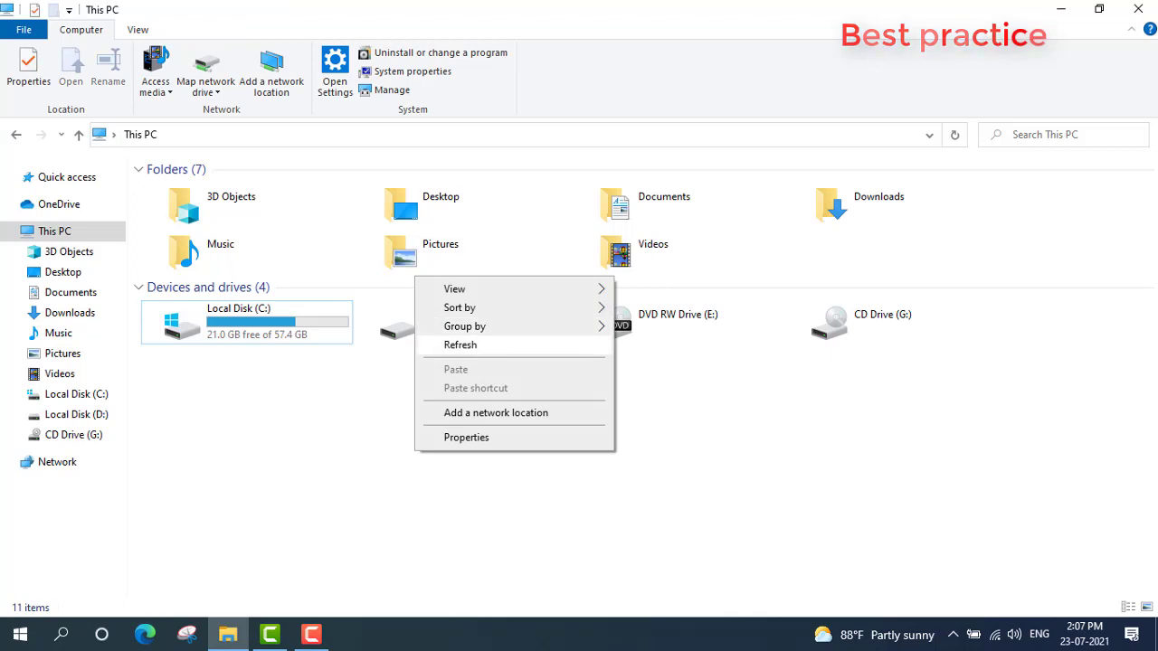
left_click(460, 345)
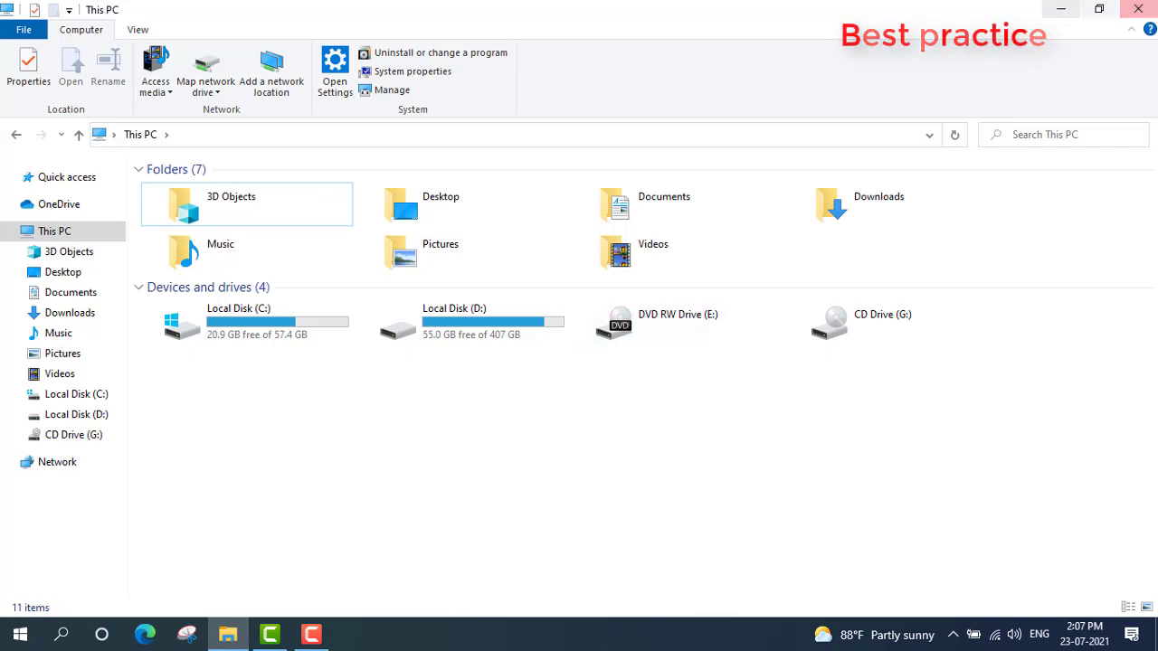
- Close the This PC window and refresh the desktop twice
left_click(1138, 9)
right_click(667, 291)
left_click(692, 339)
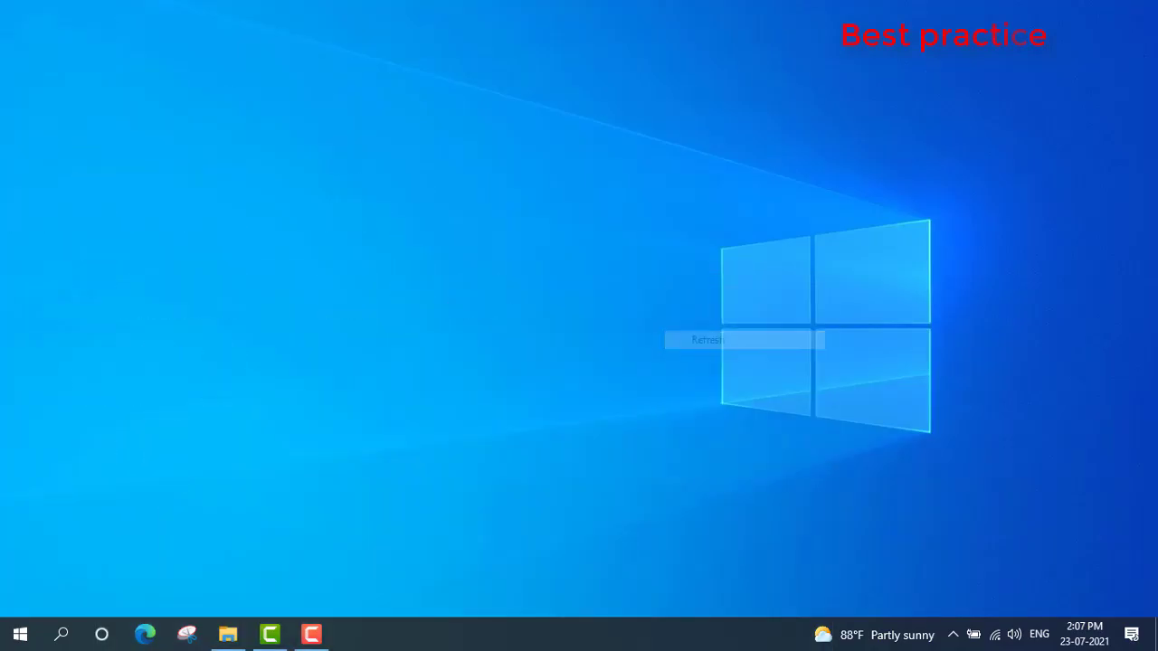
right_click(612, 339)
left_click(656, 388)
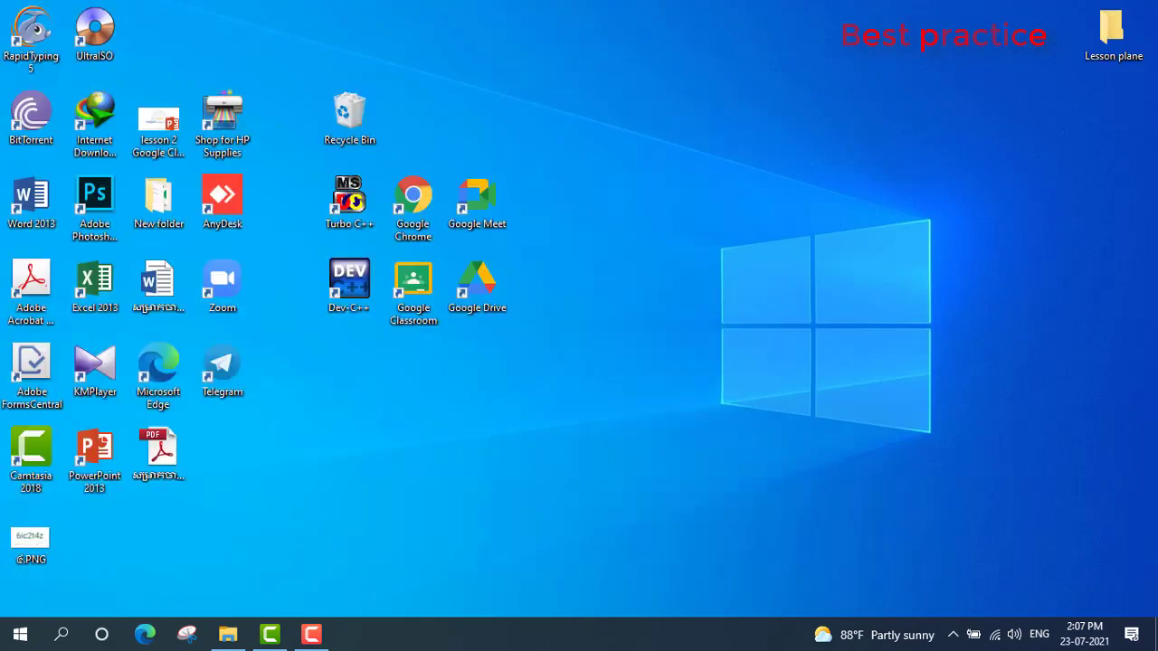
- Refresh the desktop five more times
right_click(672, 375)
left_click(697, 421)
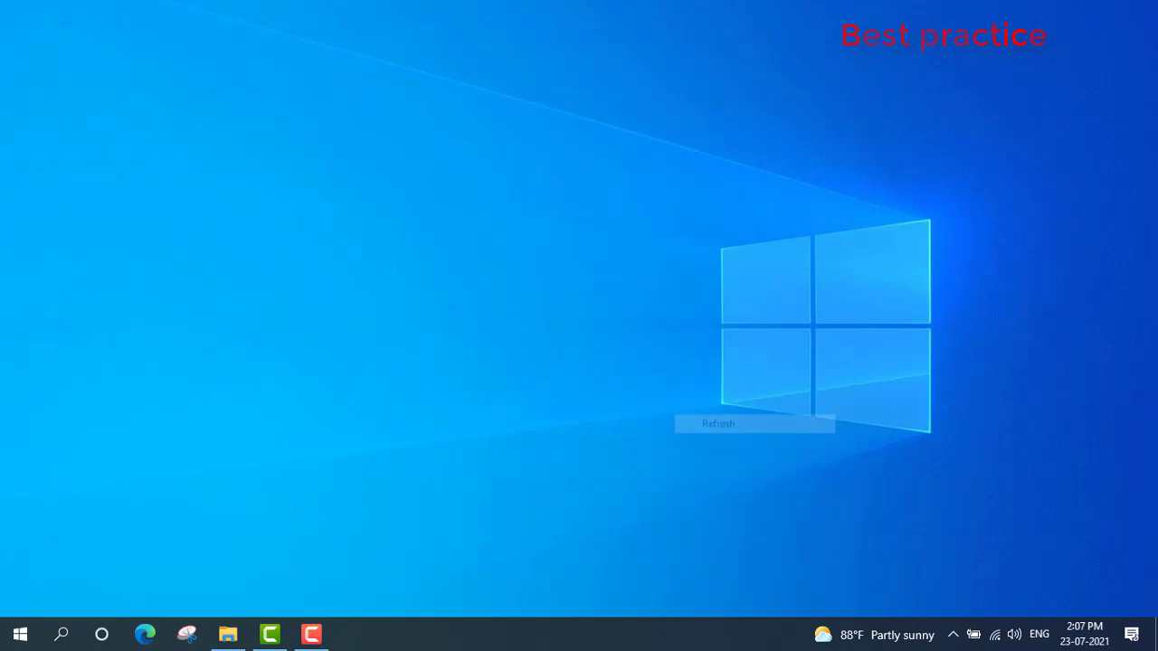
right_click(592, 369)
left_click(639, 417)
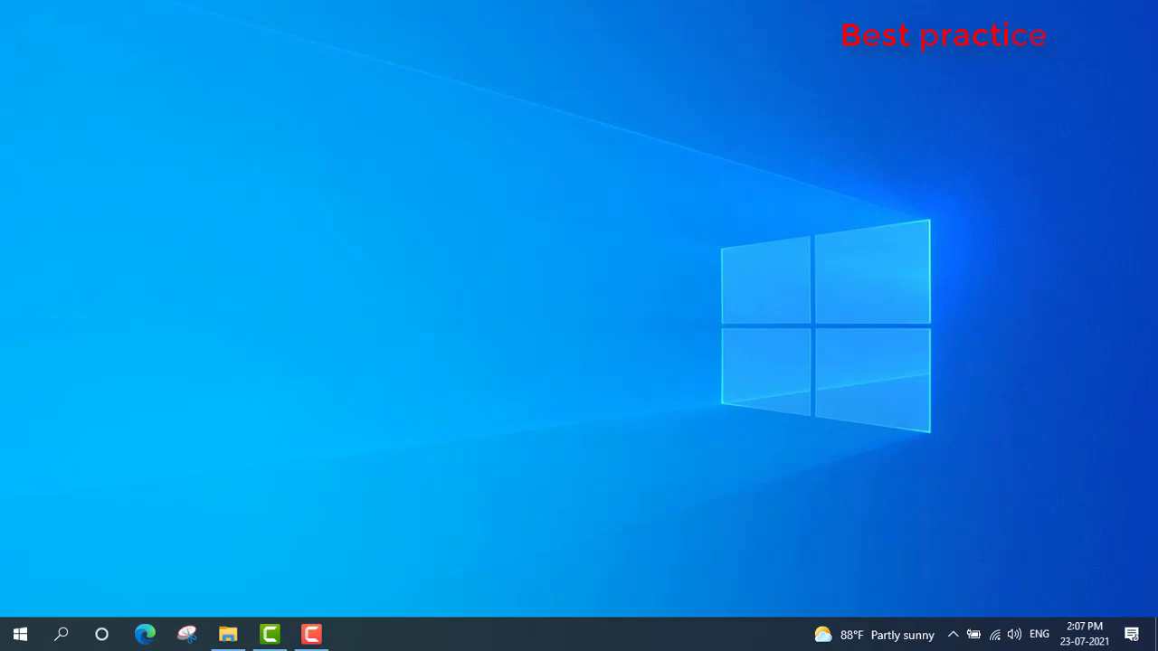
right_click(617, 352)
left_click(662, 401)
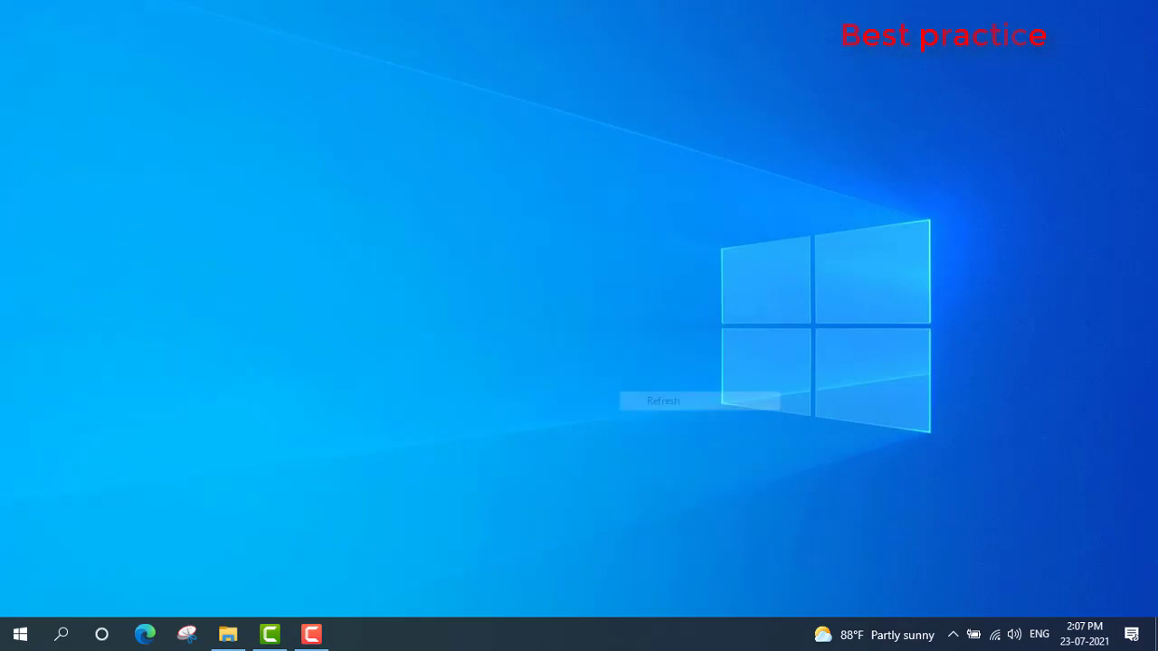
right_click(667, 345)
left_click(696, 396)
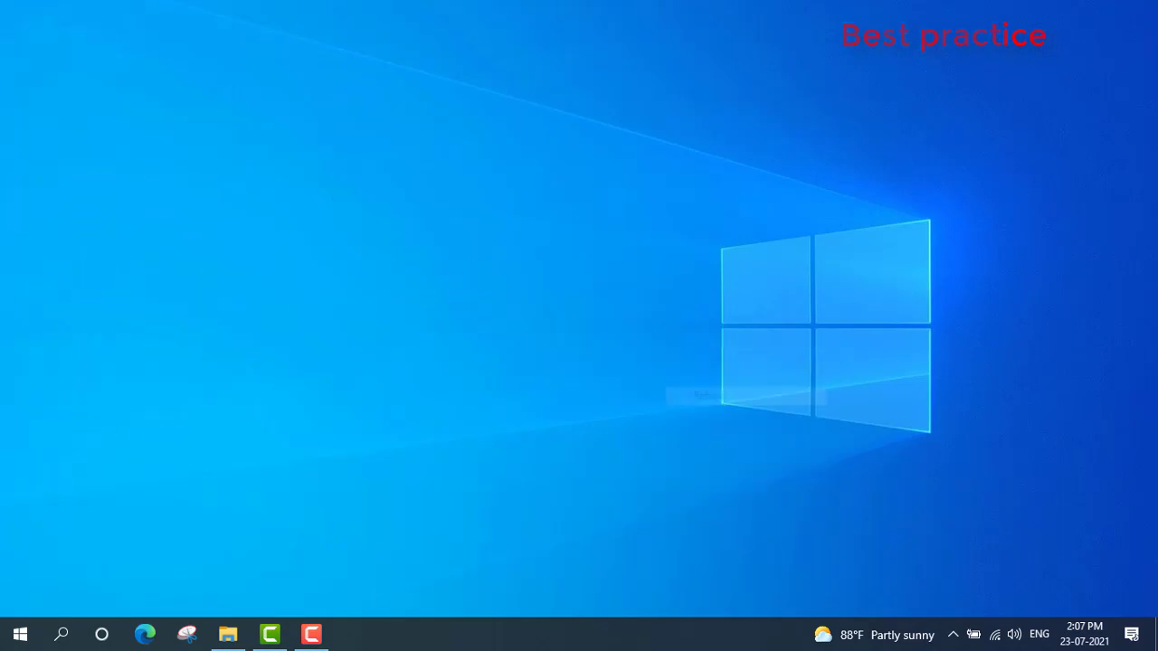
right_click(531, 359)
left_click(579, 409)
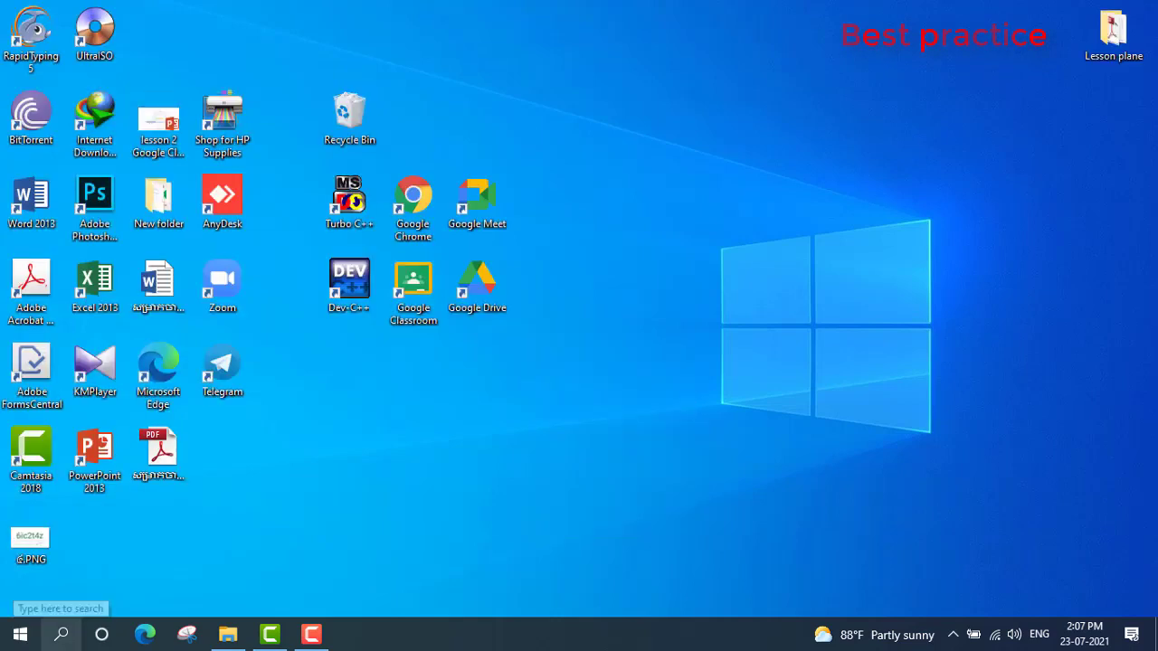
left_click(62, 634)
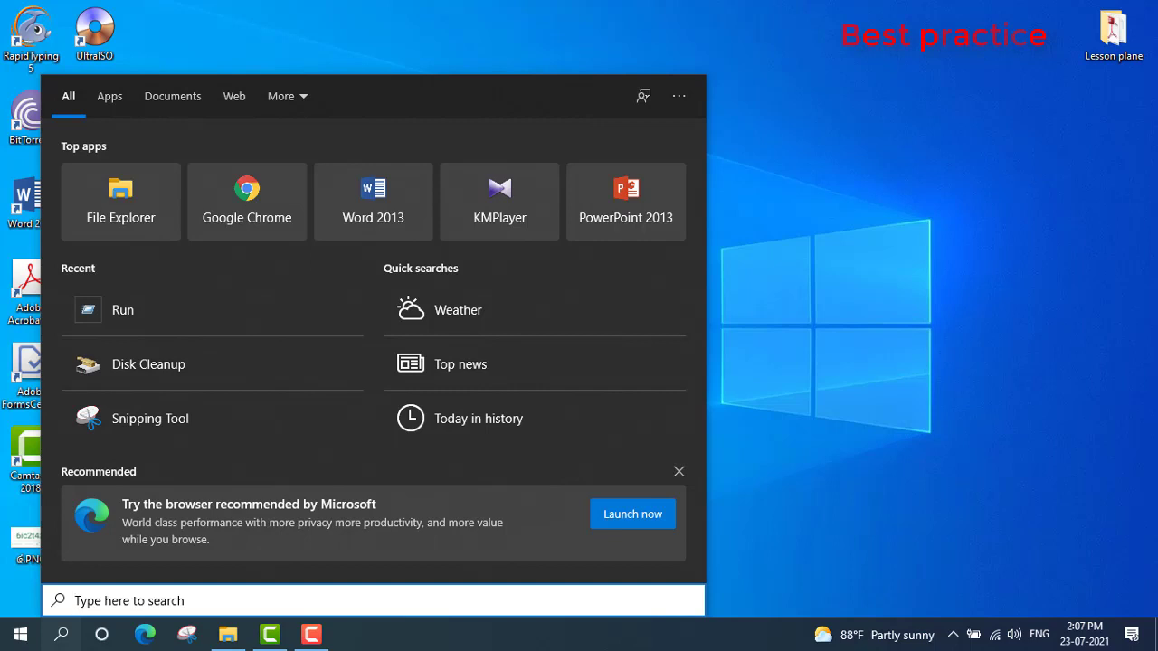
type("disk")
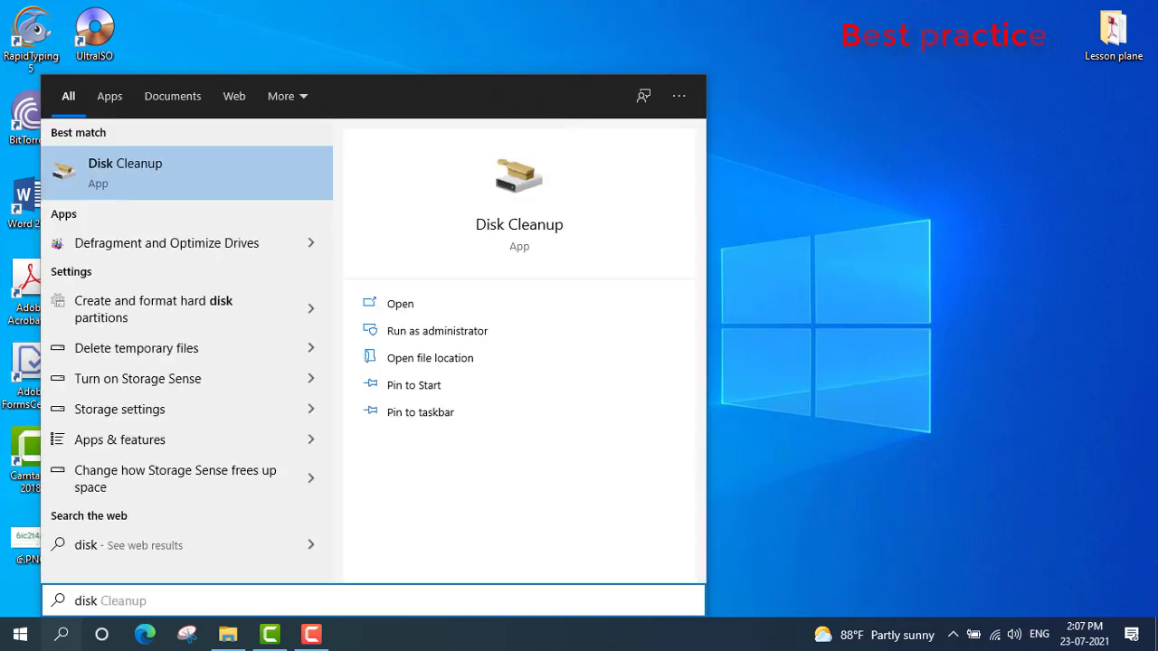
type(" clea")
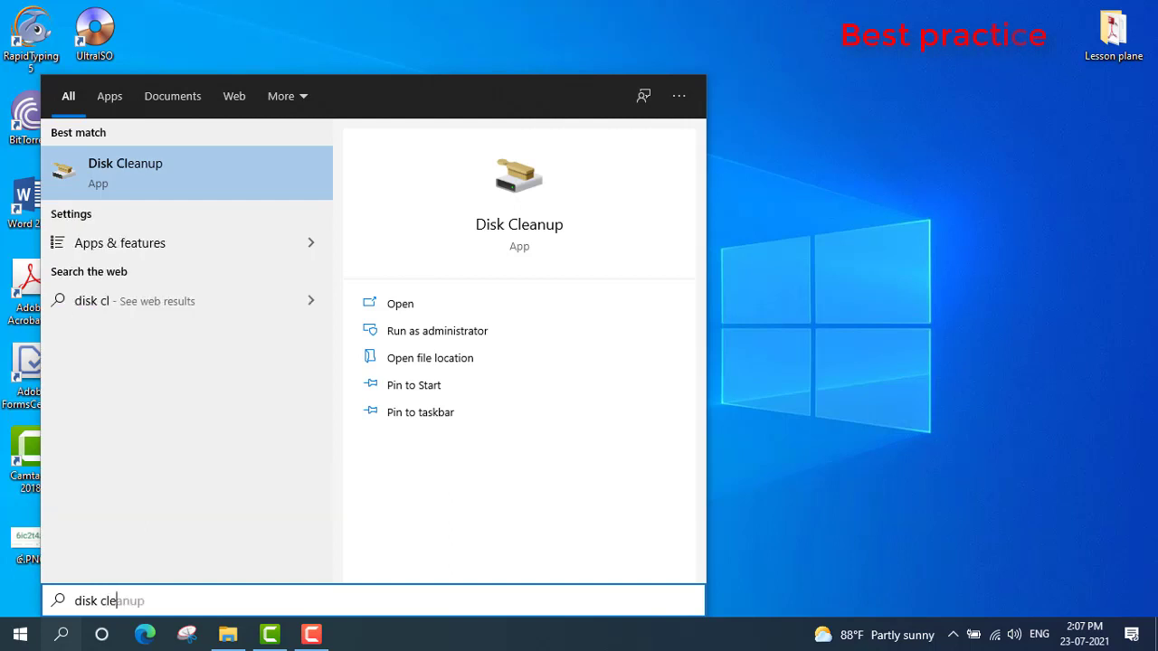
type("nup")
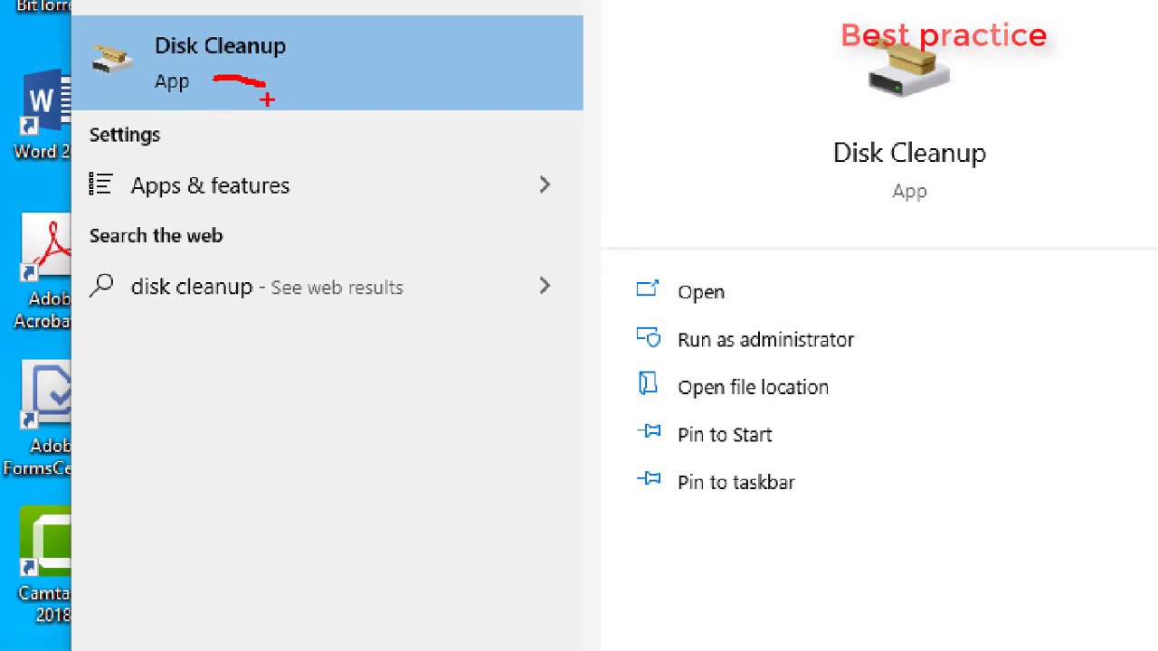
left_click(267, 99)
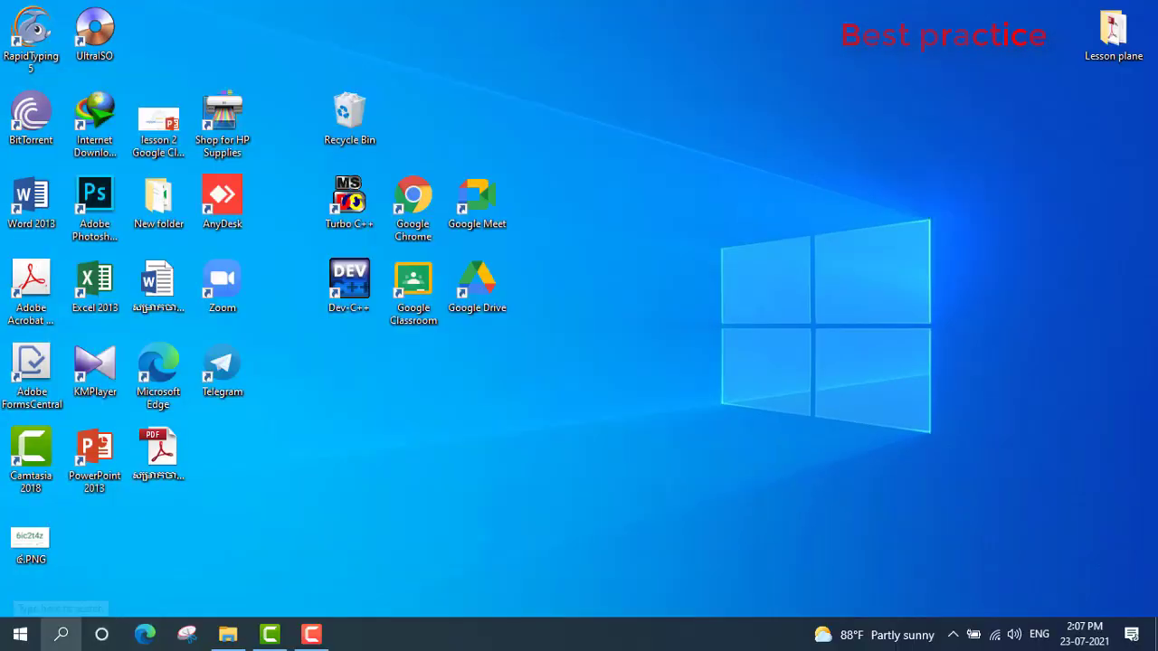
- Search Windows for "disk" and open the Disk Cleanup app
left_click(61, 634)
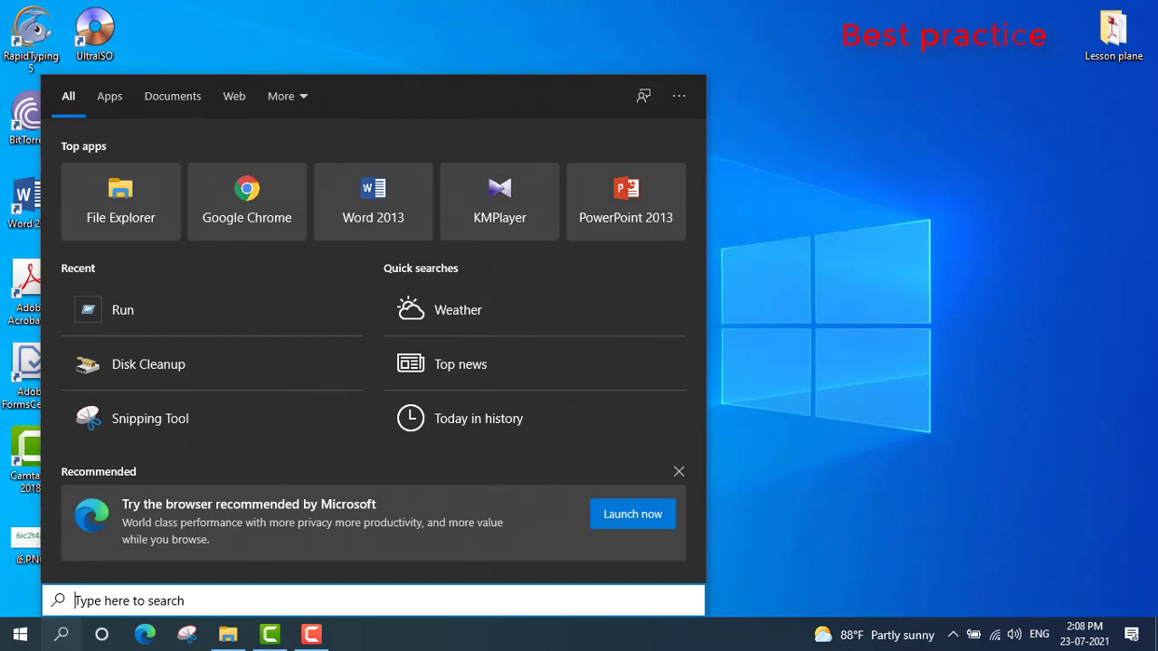
type("disk")
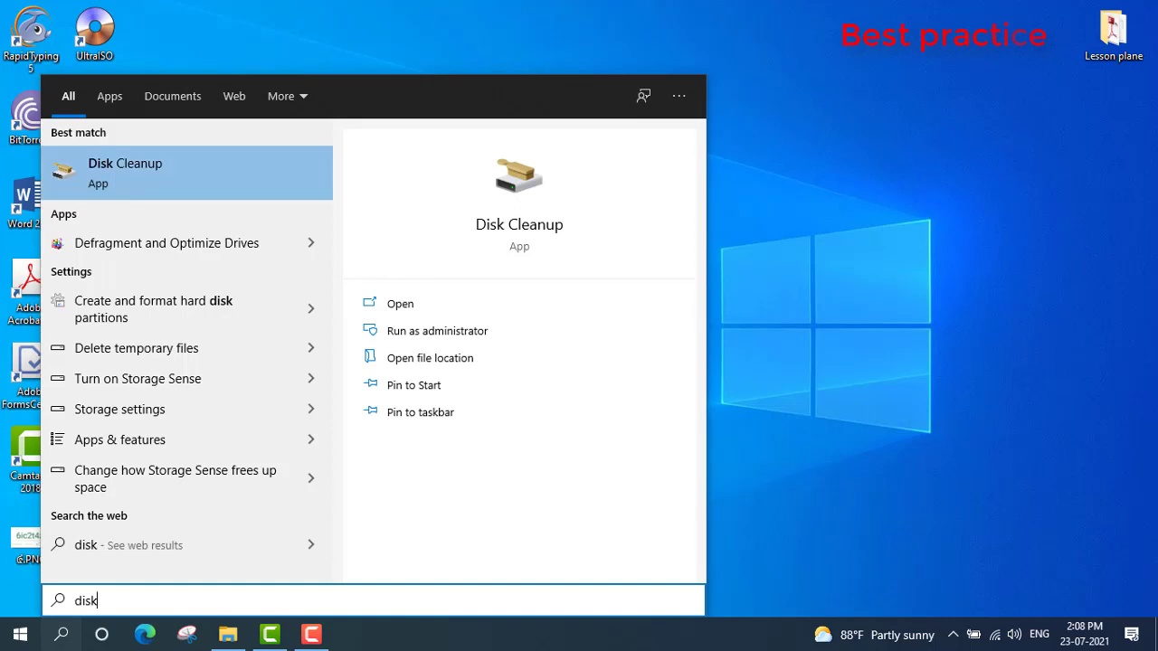
key("Return")
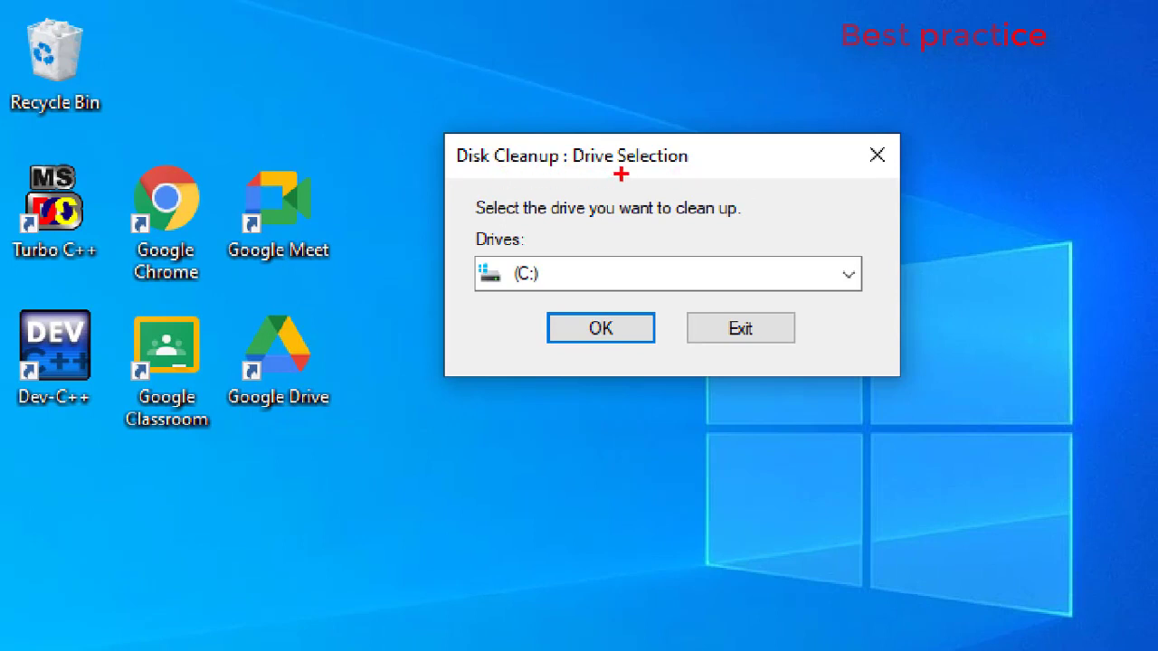
left_click_drag(620, 170, 689, 170)
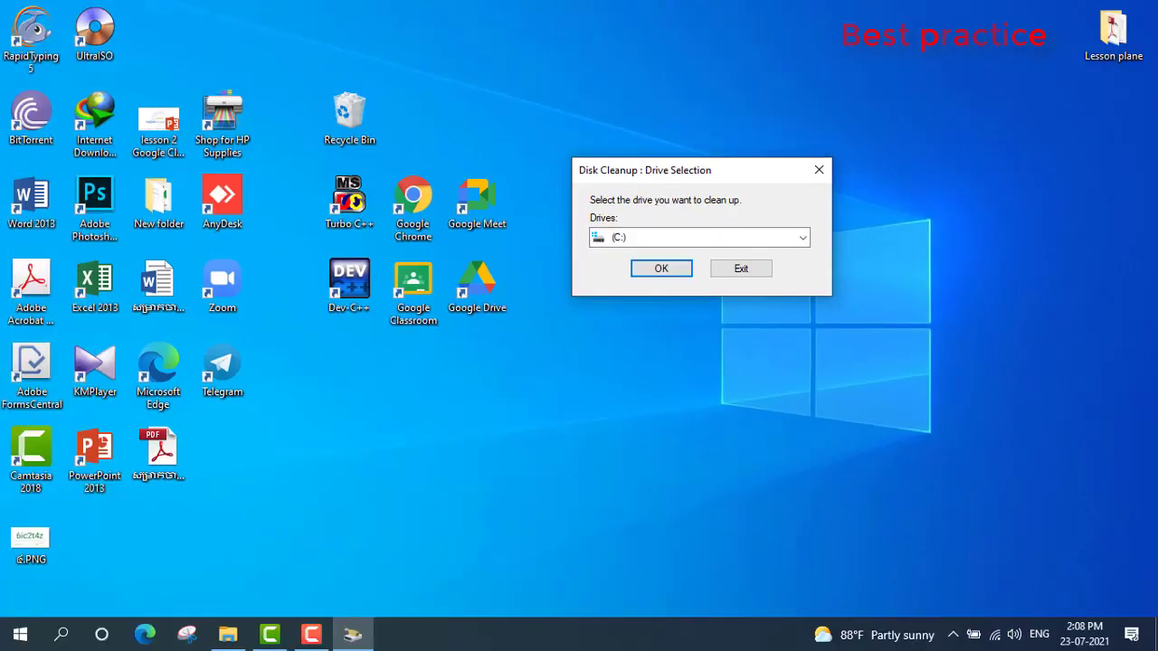
- Choose drive (C:) as the drive to clean up and start the scan
left_click(802, 237)
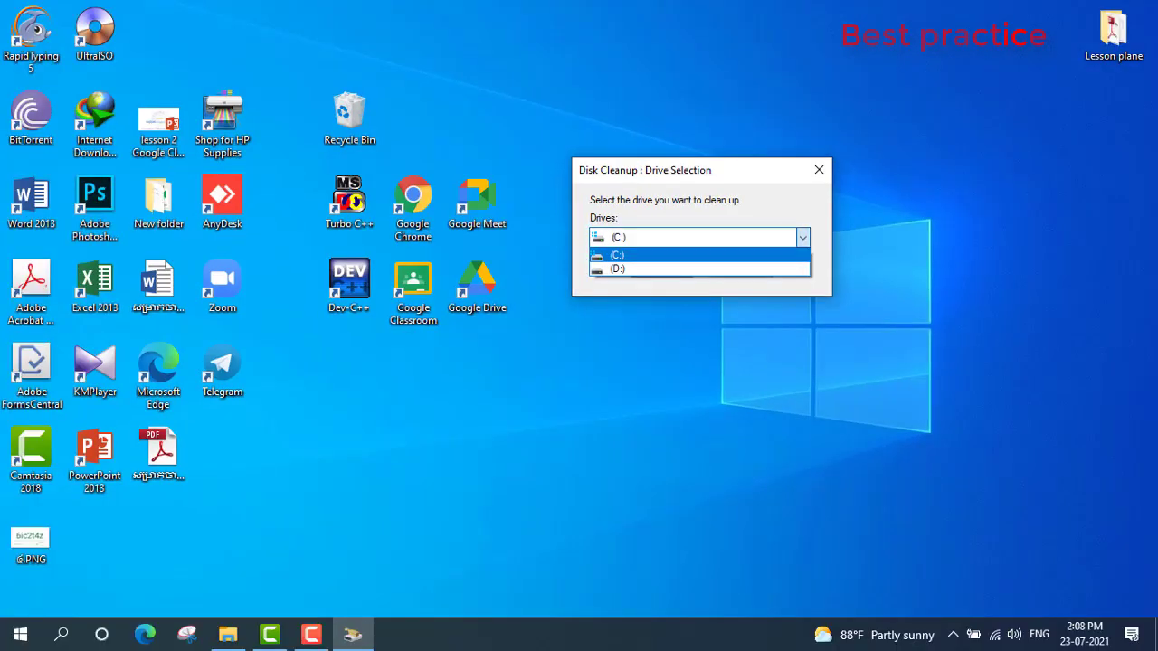
key("Return")
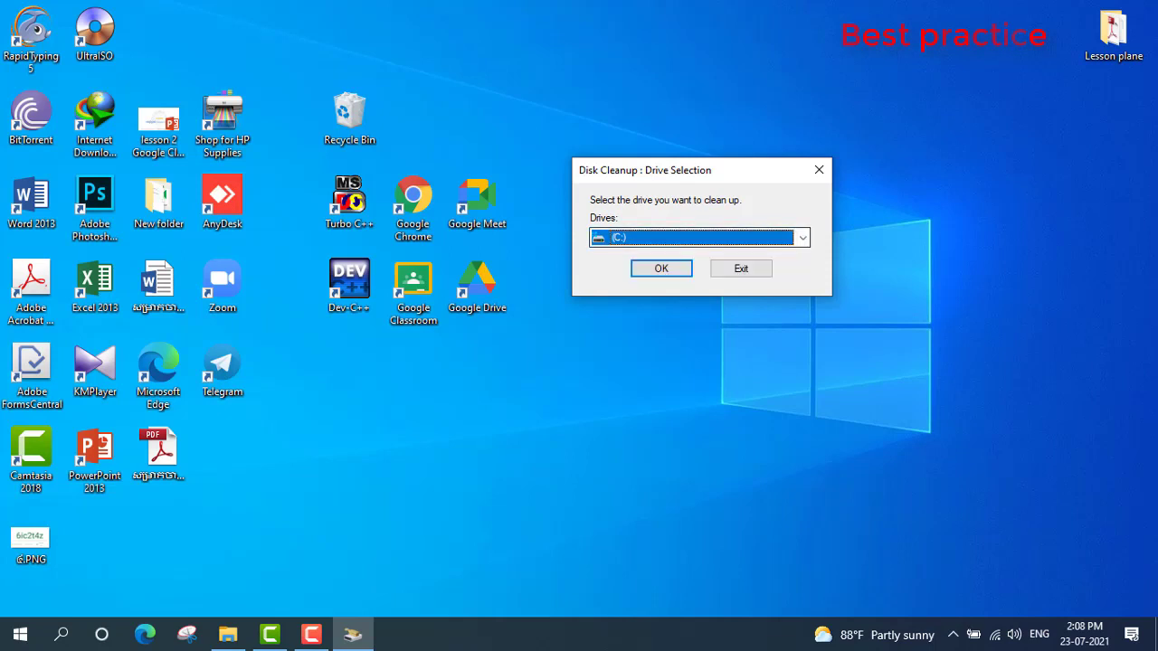
key("alt+Down")
key("Return")
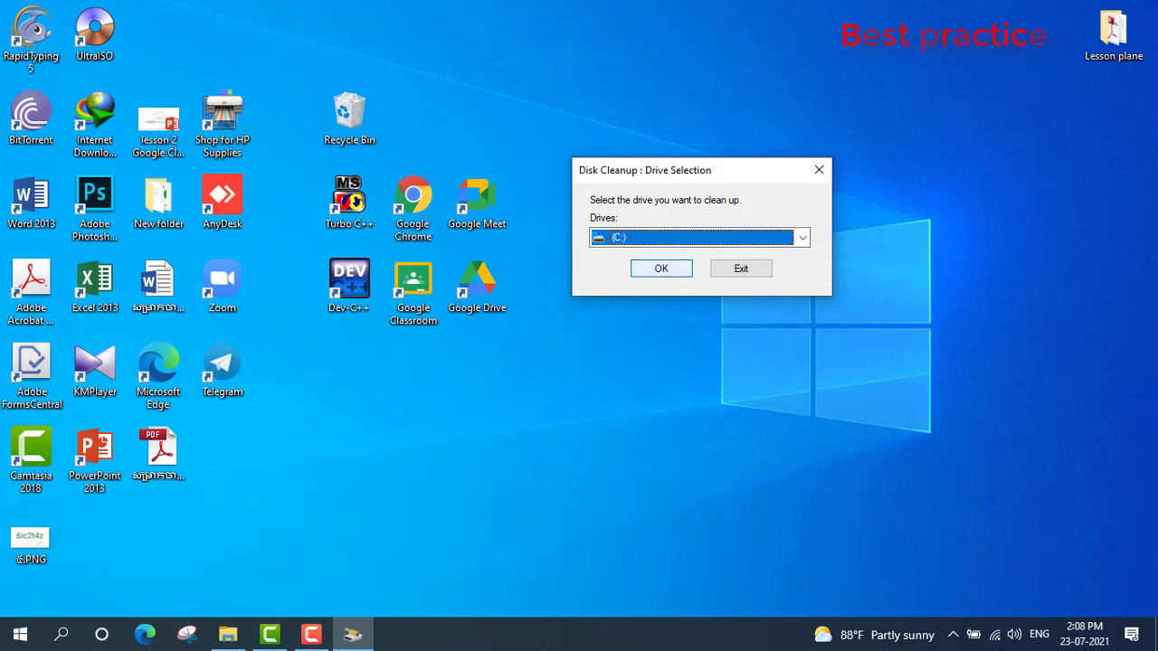
key("Return")
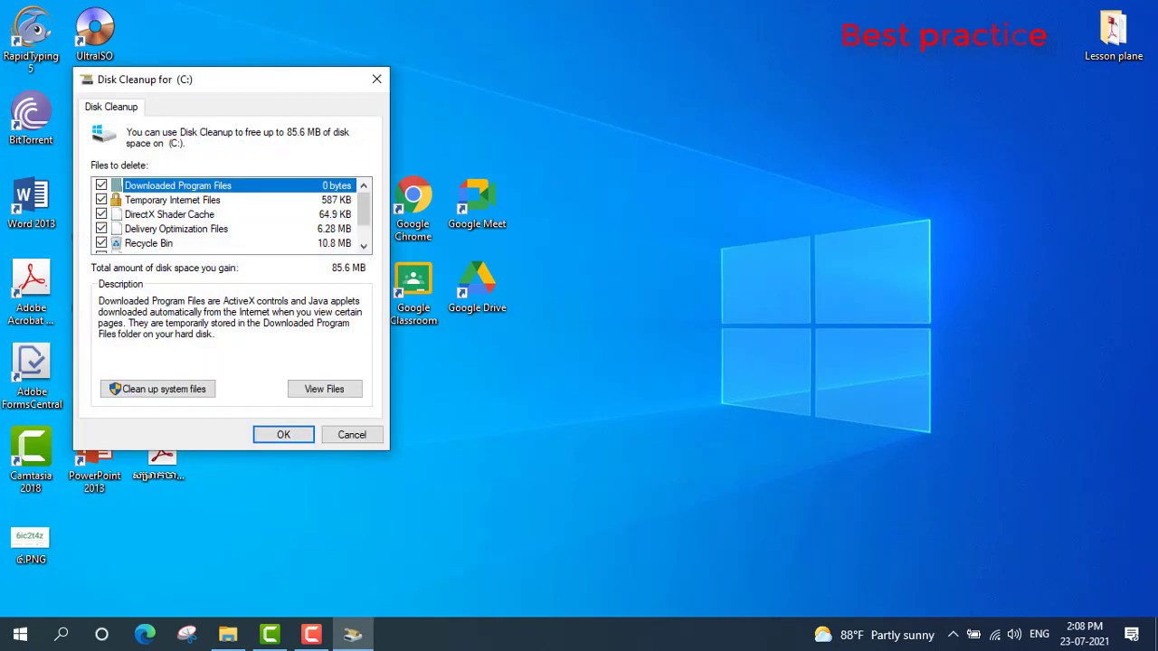
- Shift the Disk Cleanup window aside and review all categories in the list of files to delete on (C:)
left_click_drag(226, 78, 707, 82)
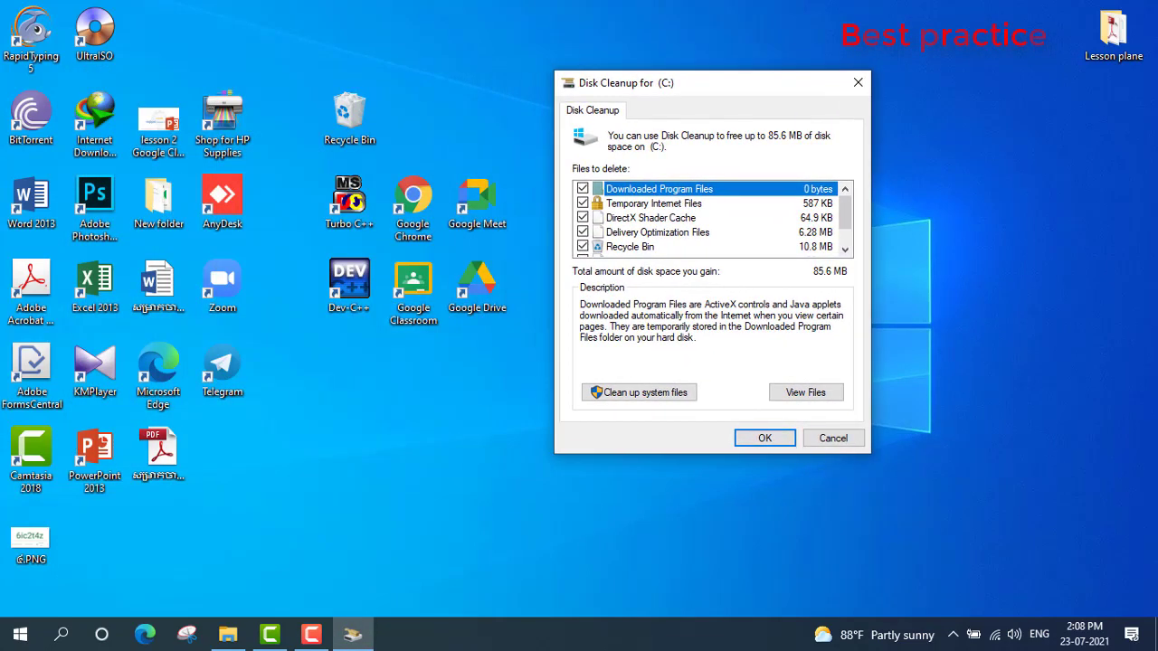
scroll(712, 217, "down", 1)
scroll(712, 217, "up", 2)
scroll(712, 217, "down", 1)
scroll(713, 217, "up", 1)
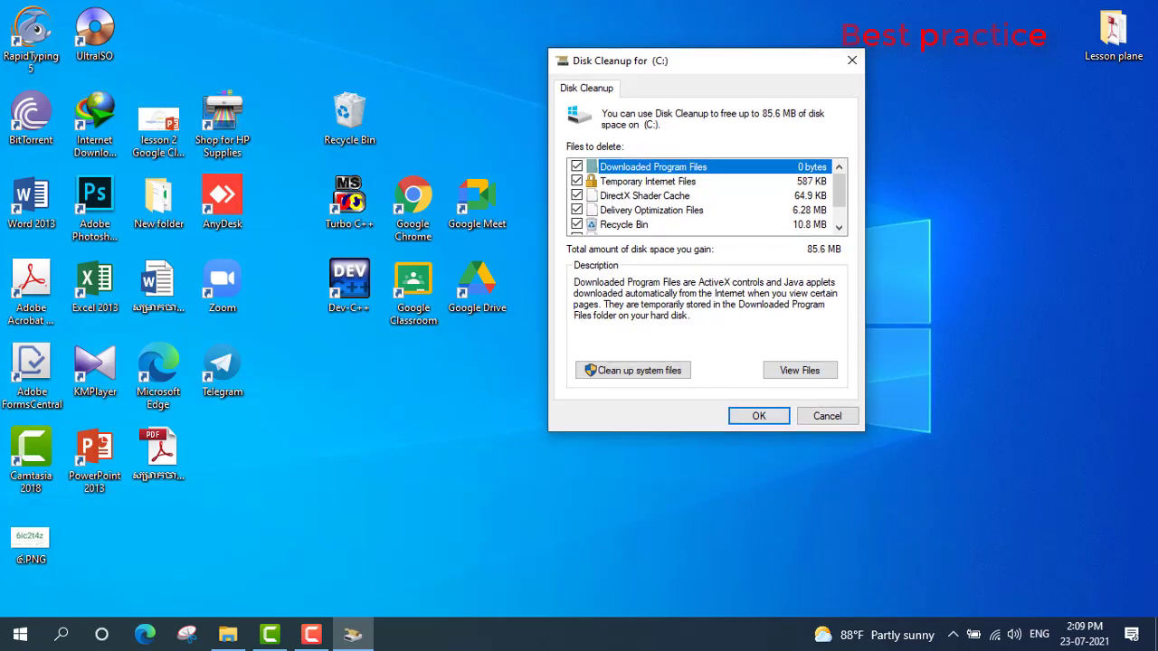
scroll(839, 195, "down", 1)
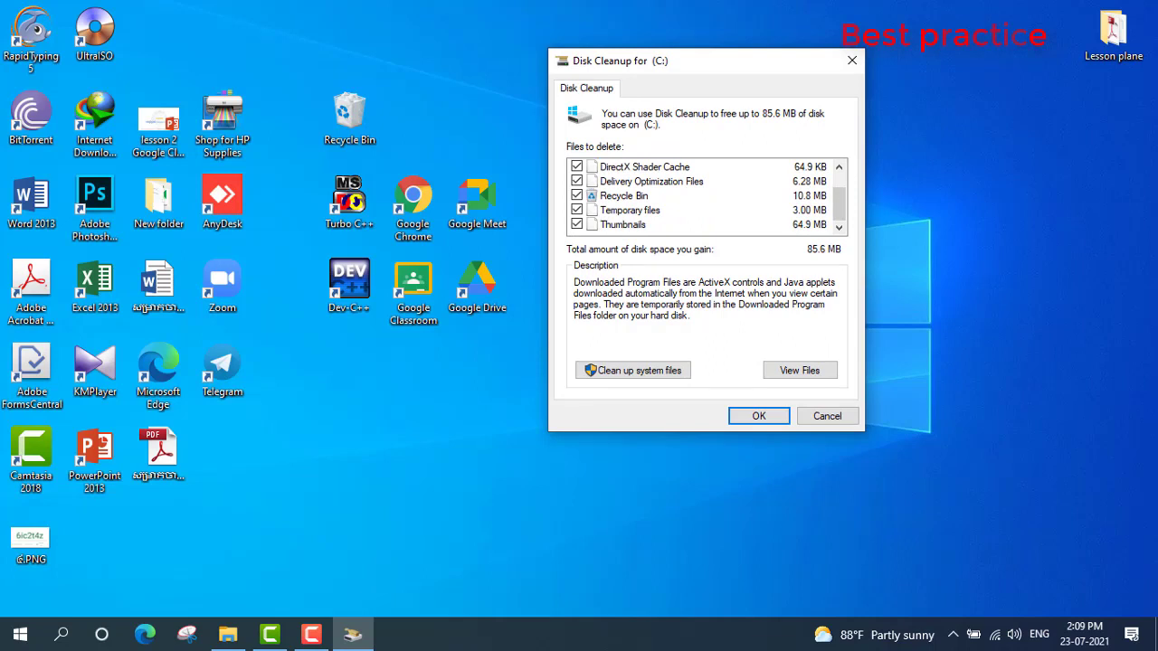
scroll(705, 195, "up", 1)
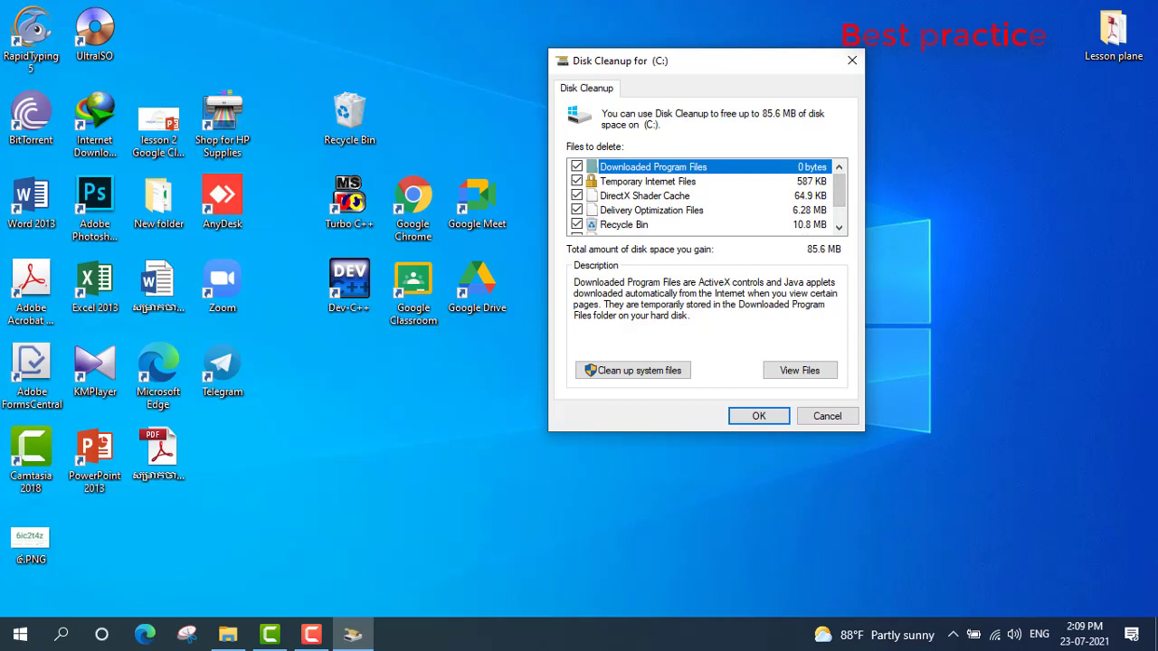
scroll(705, 195, "down", 1)
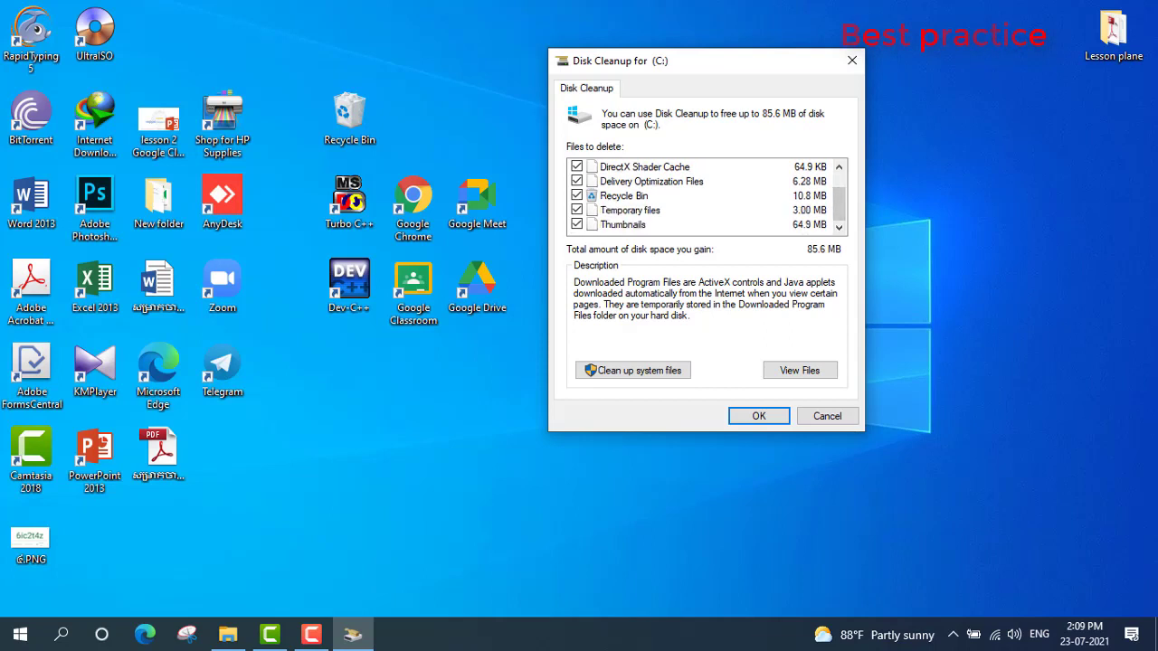
scroll(839, 196, "up", 1)
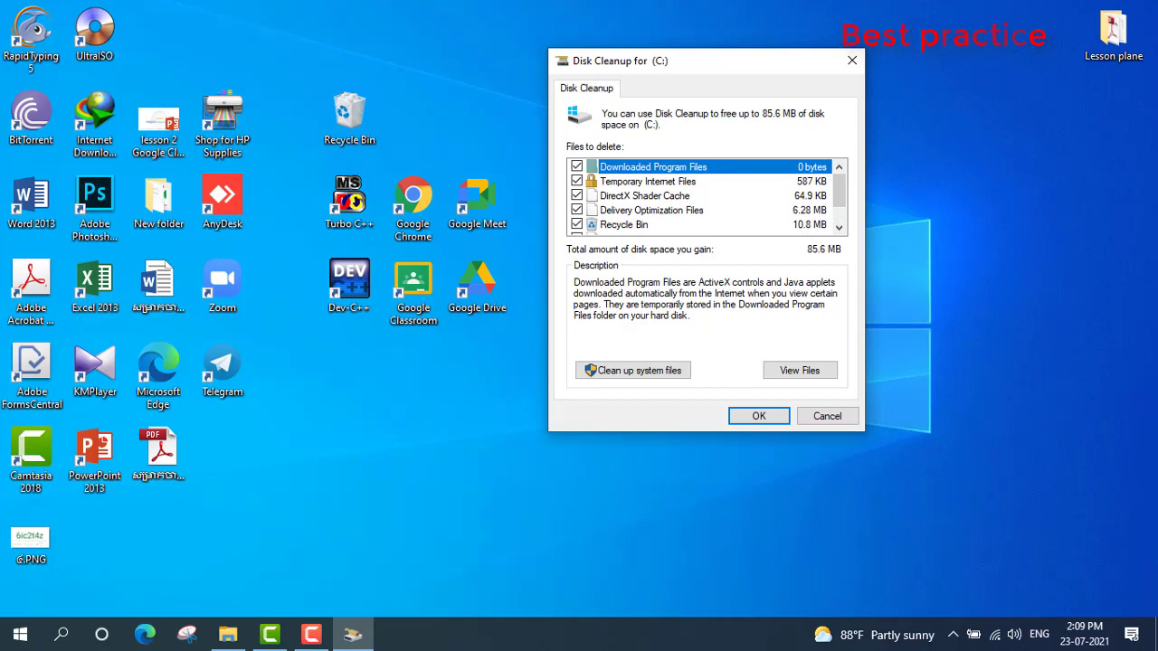
scroll(839, 195, "down", 1)
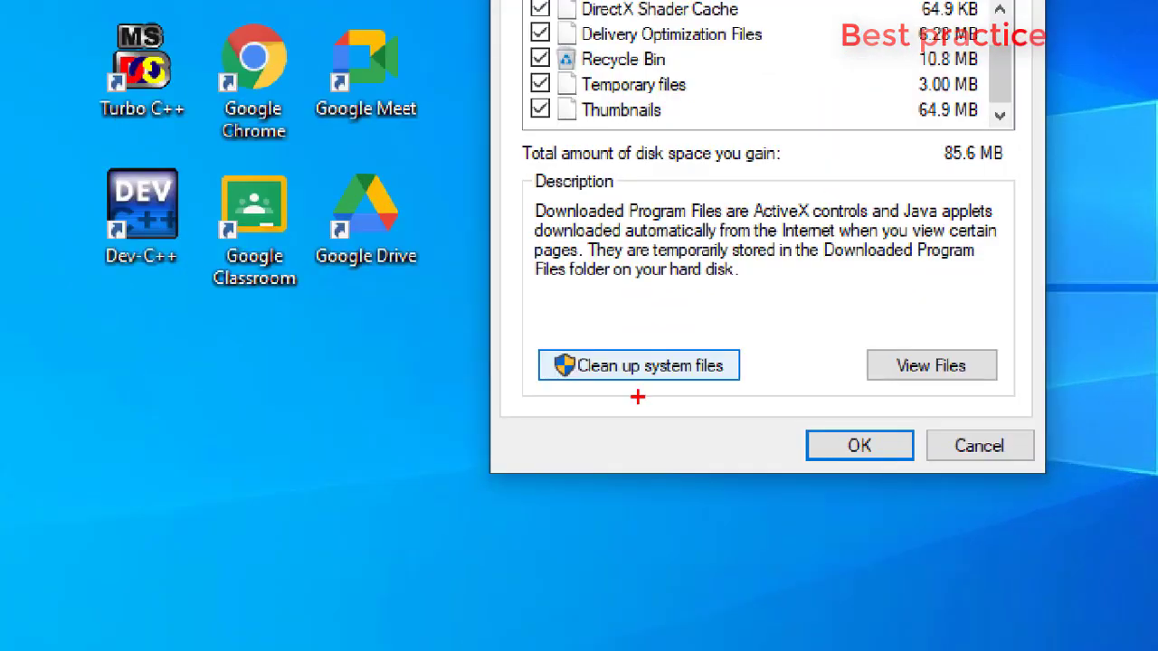
- Start cleaning up system files, choosing drive (C:) again as the drive to scan
left_click_drag(632, 384, 664, 384)
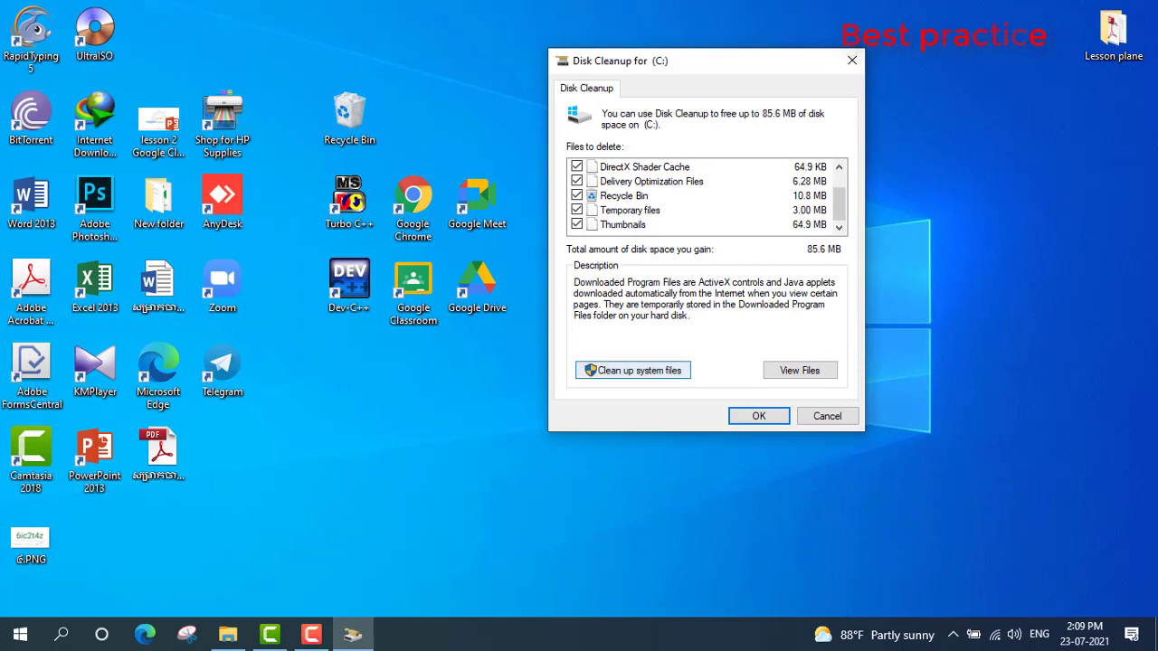
left_click(632, 369)
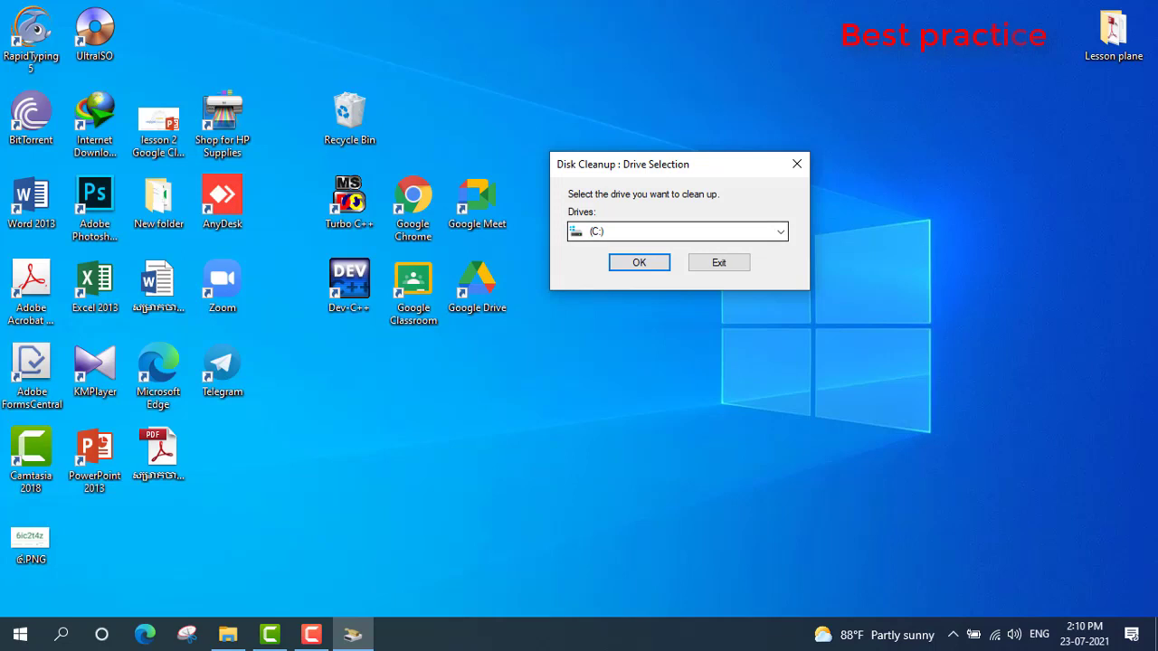
key("alt+Down")
key("Return")
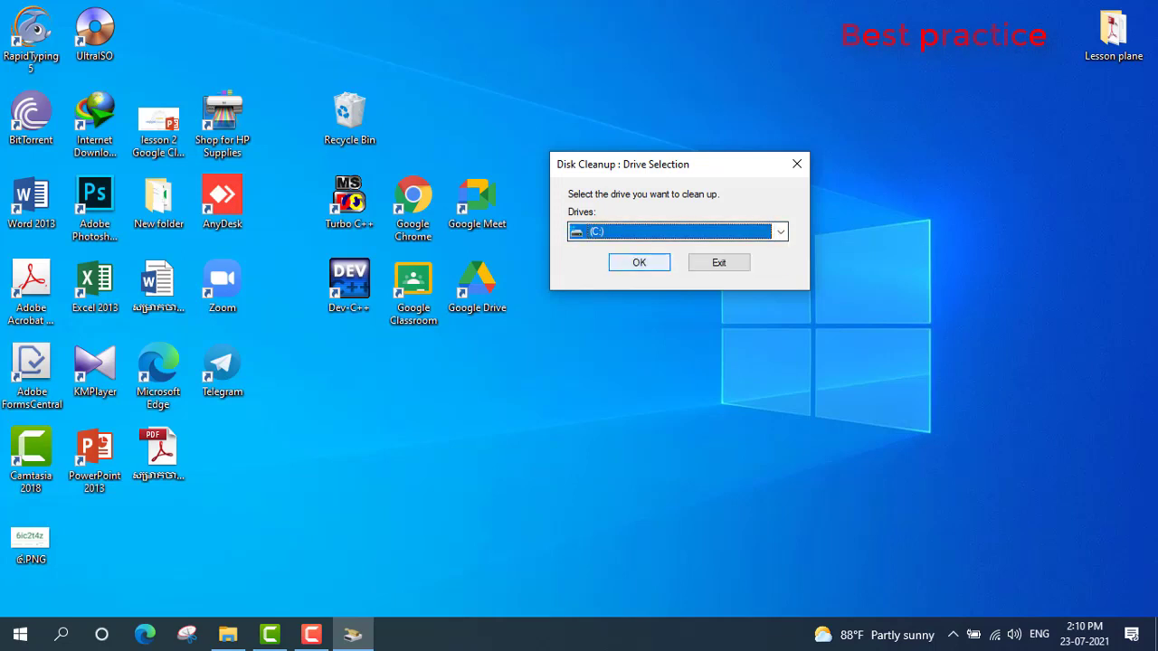
key("Return")
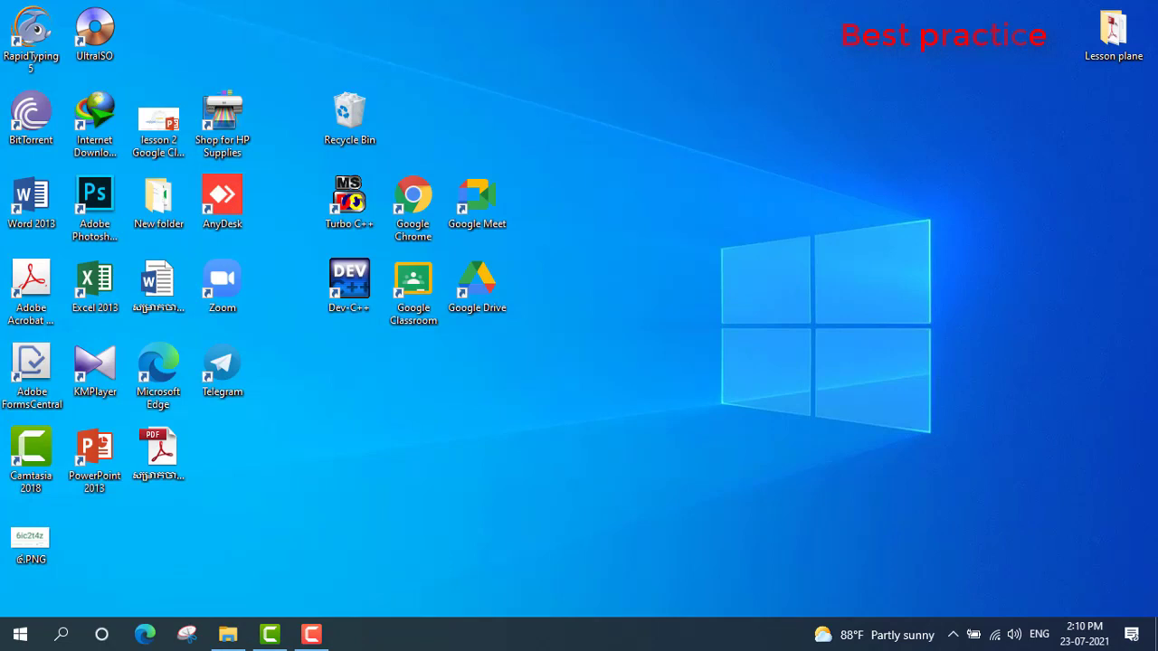
- Refresh the desktop three times, and briefly open and dismiss Windows search
right_click(666, 208)
left_click(696, 256)
right_click(641, 225)
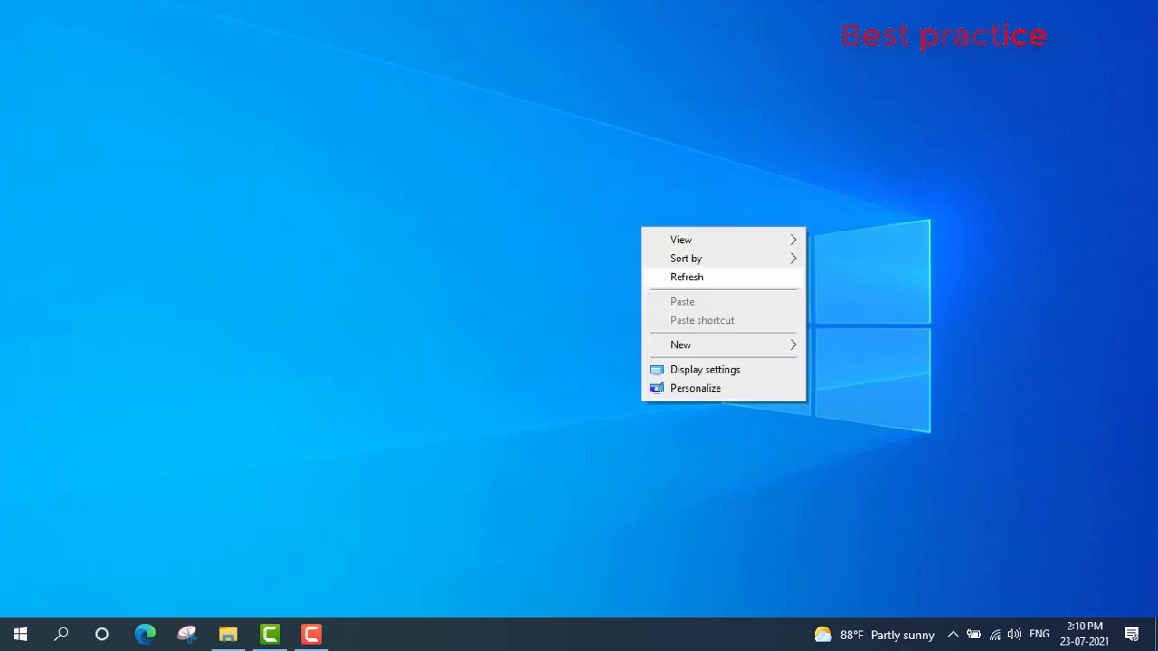
left_click(678, 277)
right_click(630, 241)
left_click(674, 291)
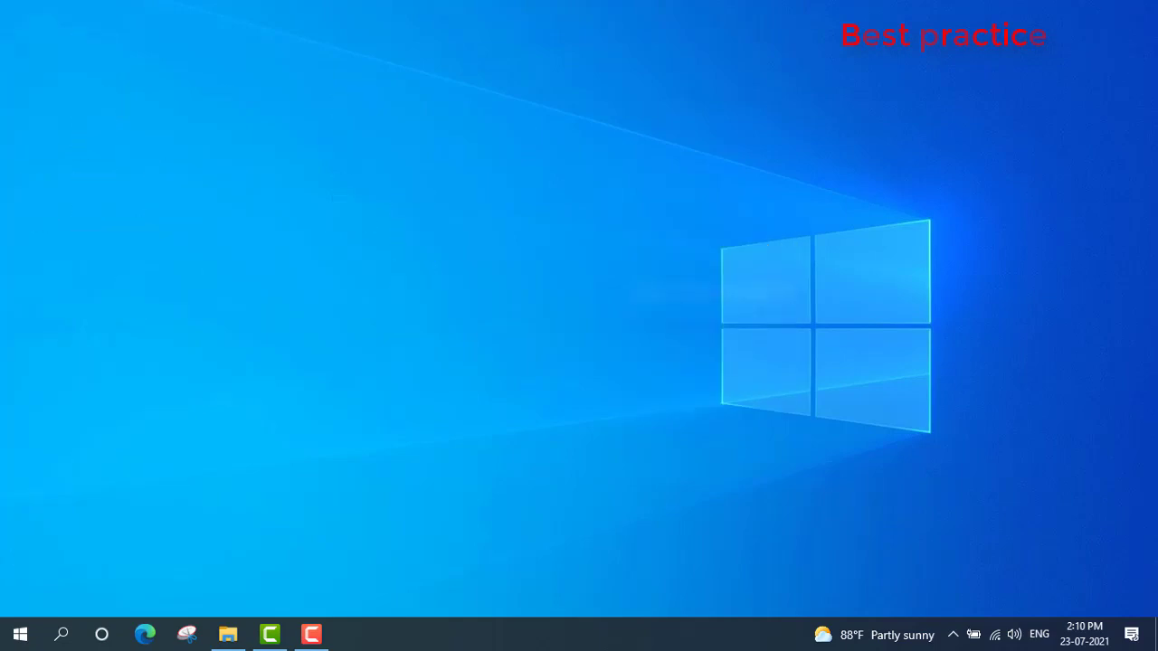
left_click(61, 633)
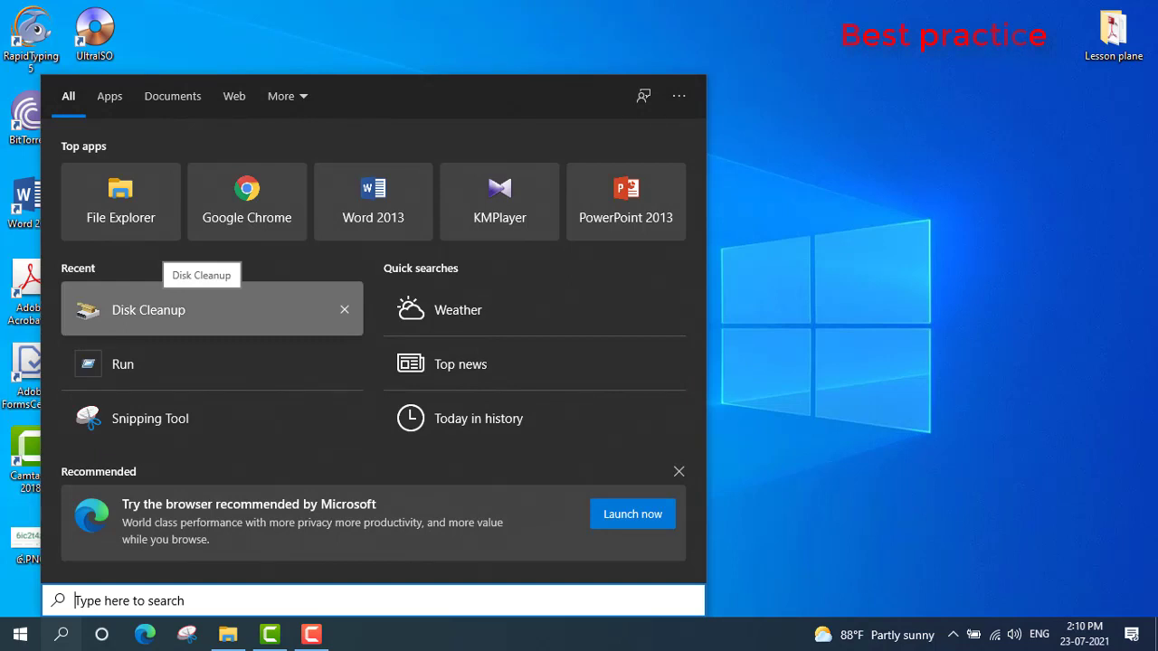
key("Escape")
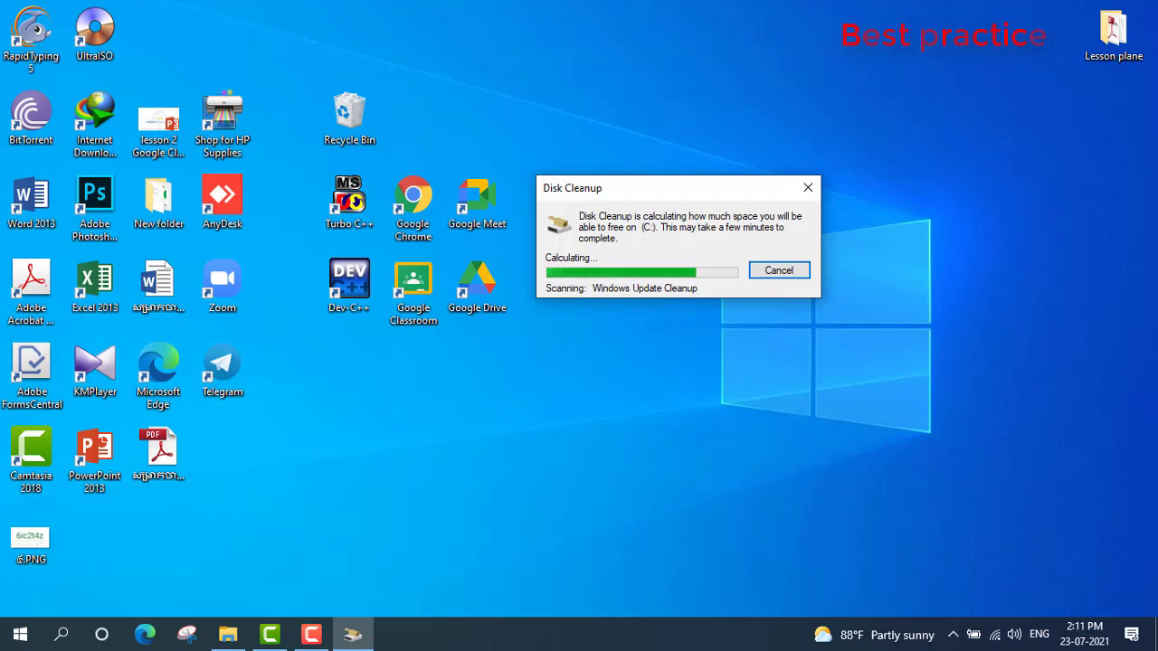
- Refresh the desktop twice while Disk Cleanup scans drive (C:)
right_click(899, 211)
left_click(943, 261)
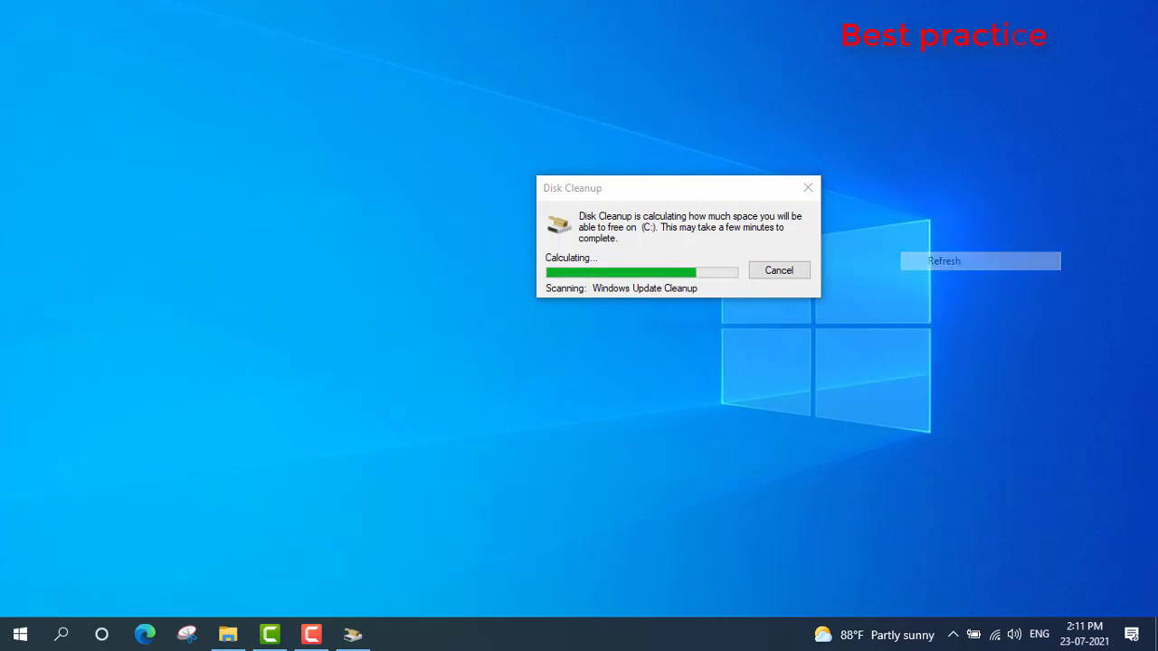
right_click(891, 202)
left_click(940, 251)
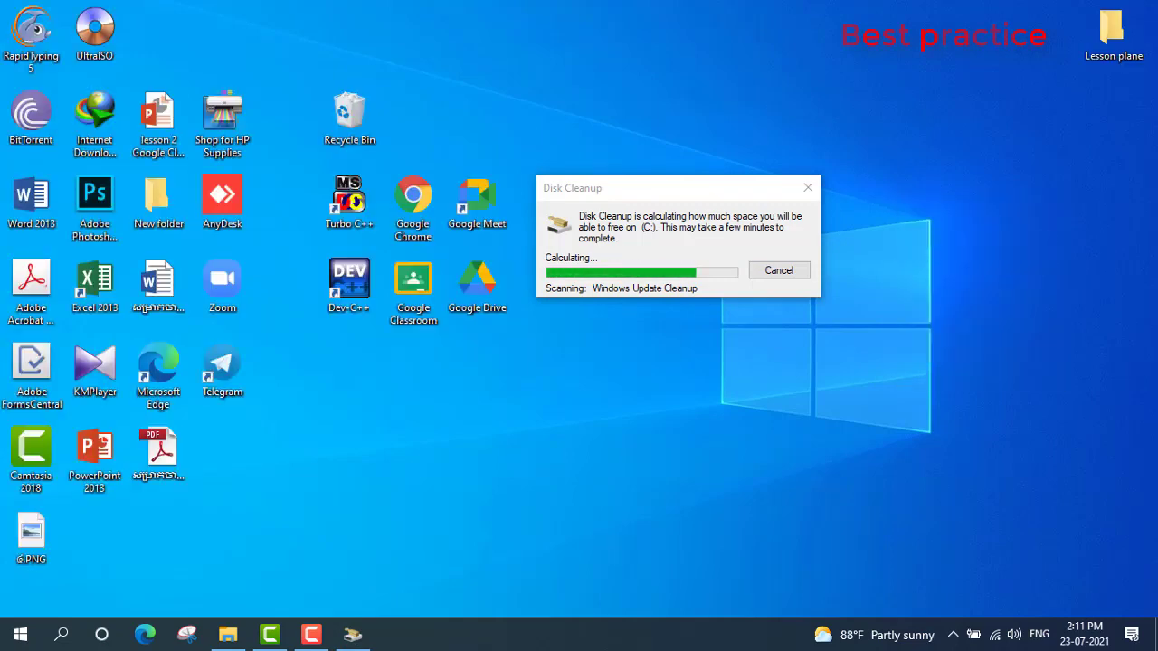
right_click(899, 201)
left_click(941, 252)
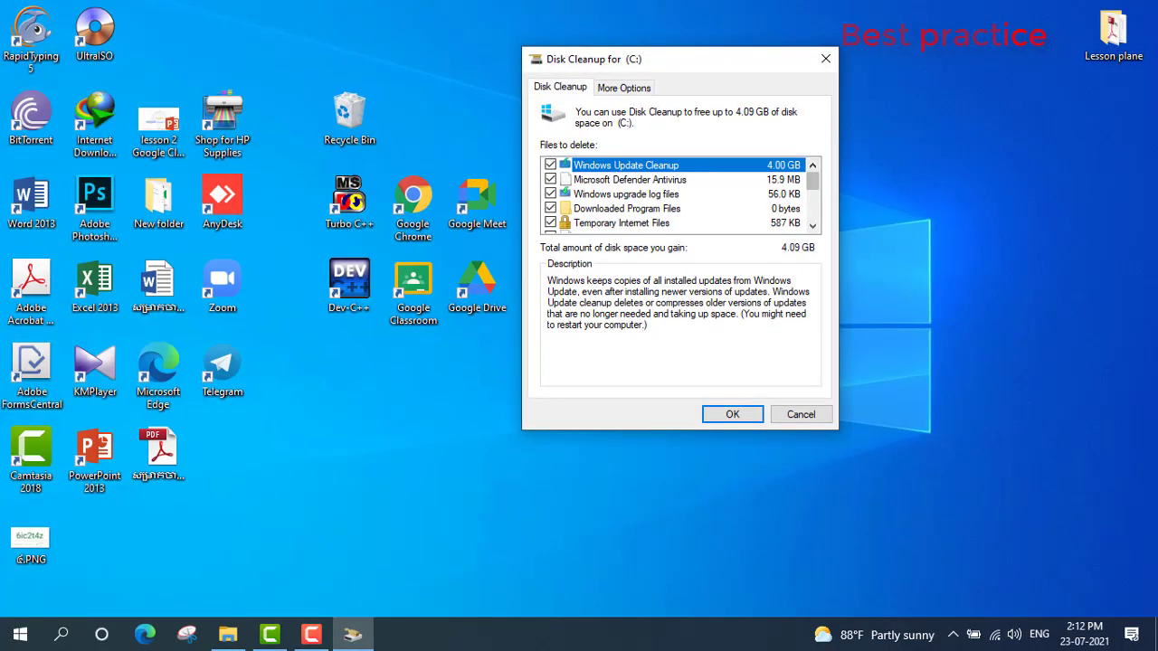
- Review the files to delete on (C:), include Windows Update Cleanup among the selected categories, and permanently delete the selected files
scroll(679, 194, "down", 5)
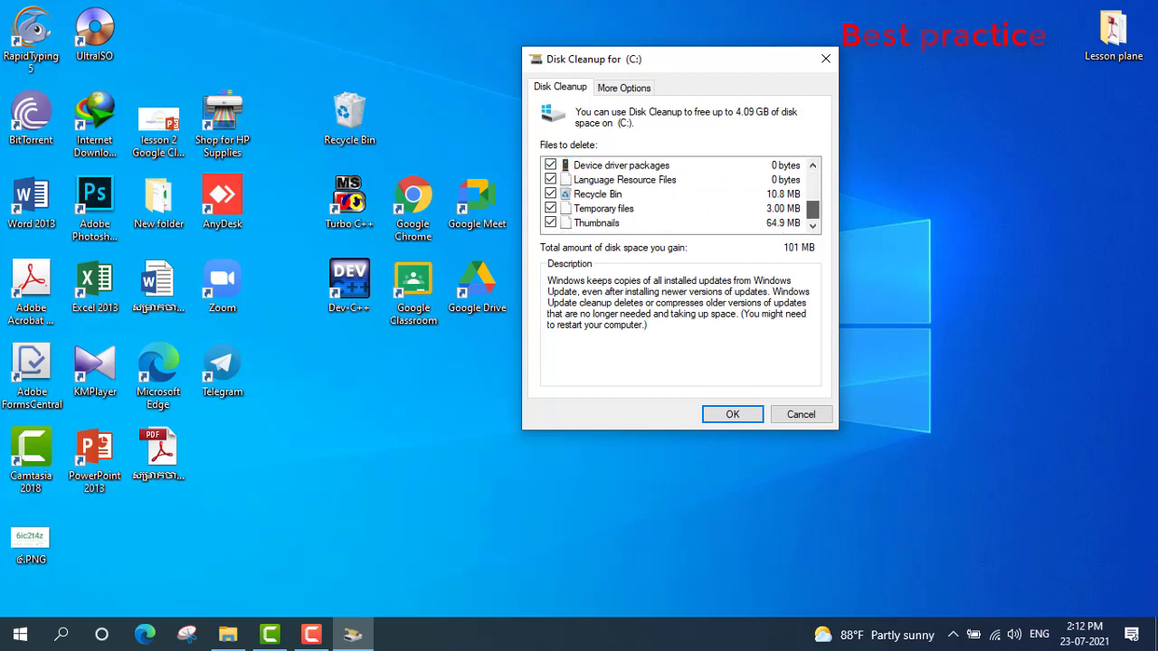
scroll(678, 194, "up", 5)
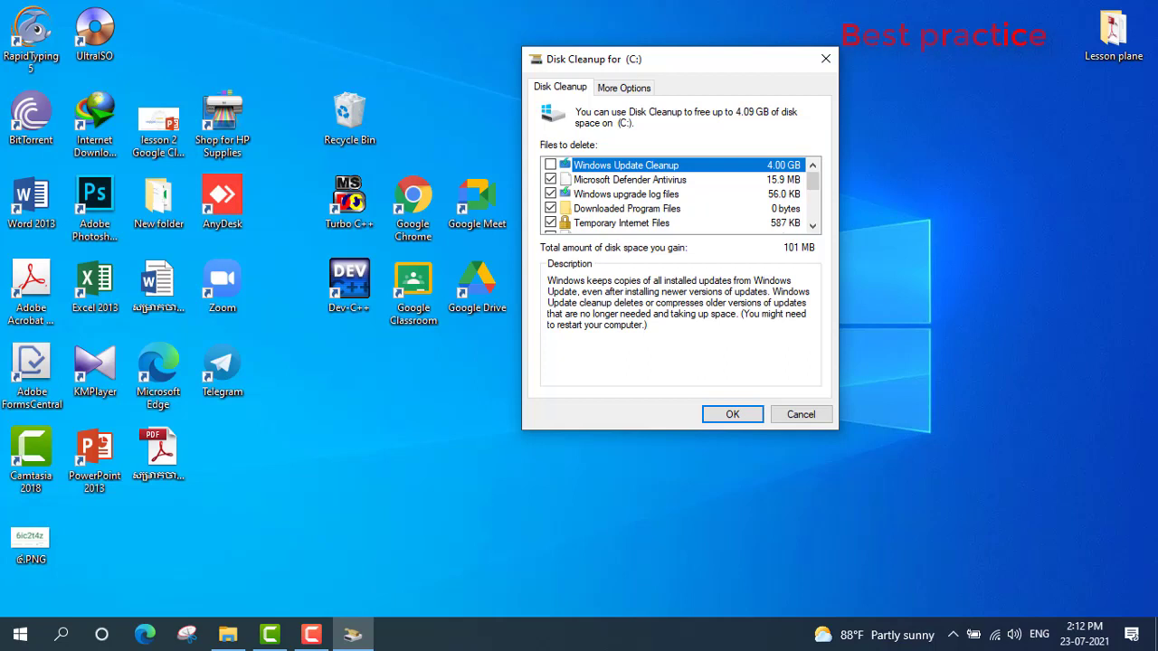
key("space")
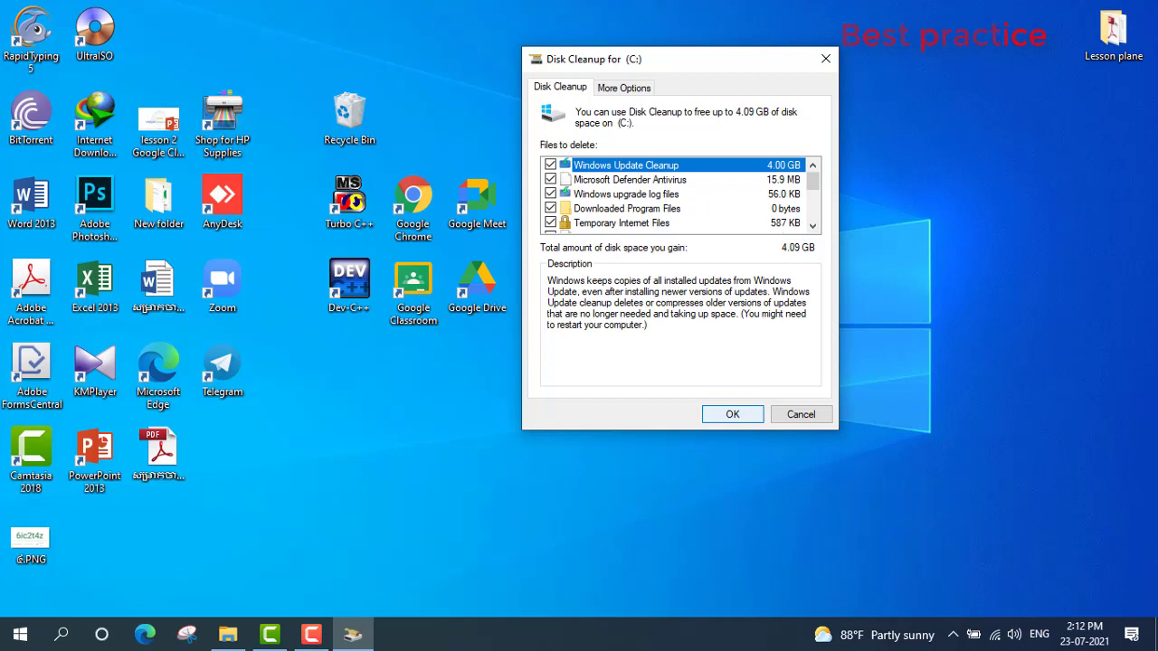
left_click(731, 414)
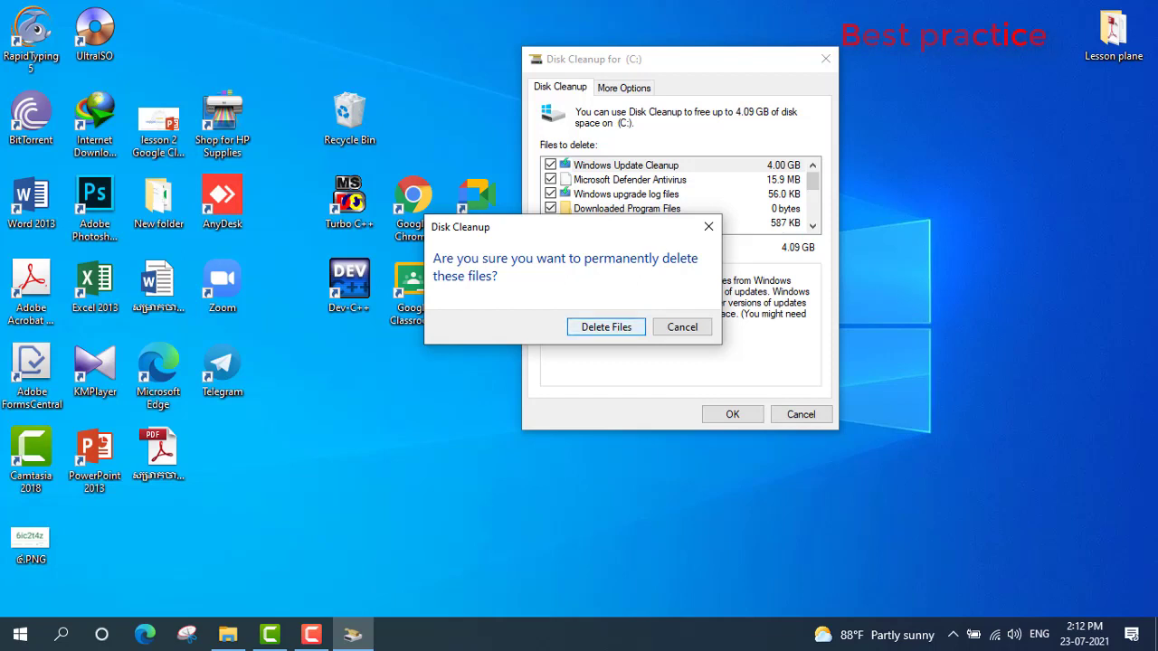
key("Return")
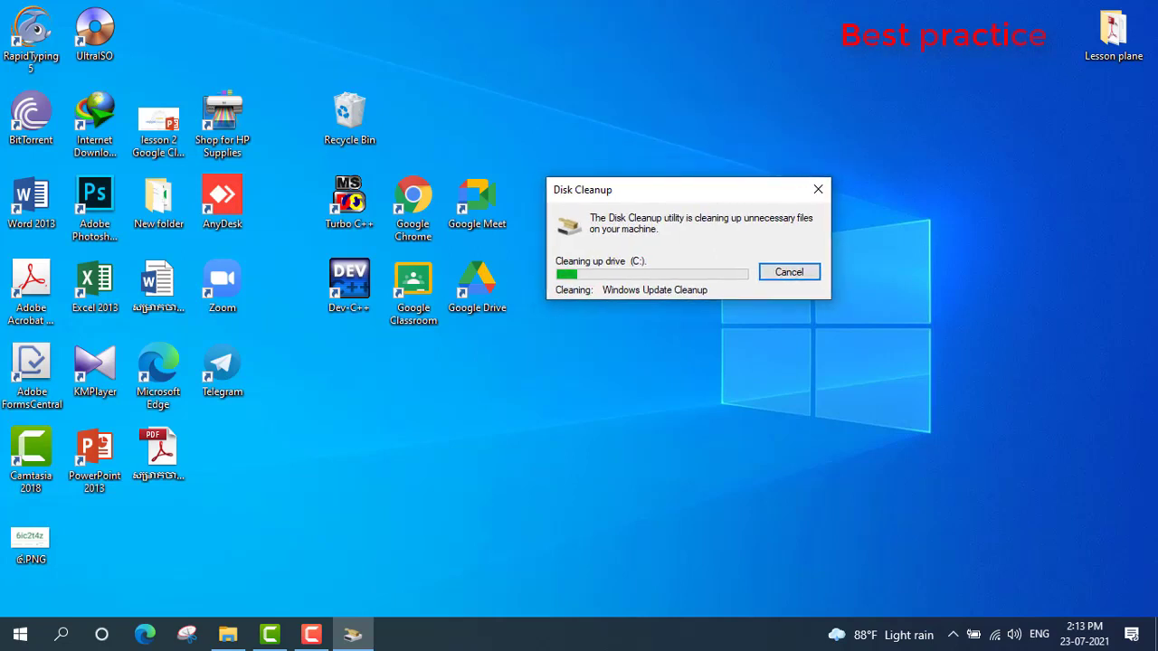
right_click(625, 377)
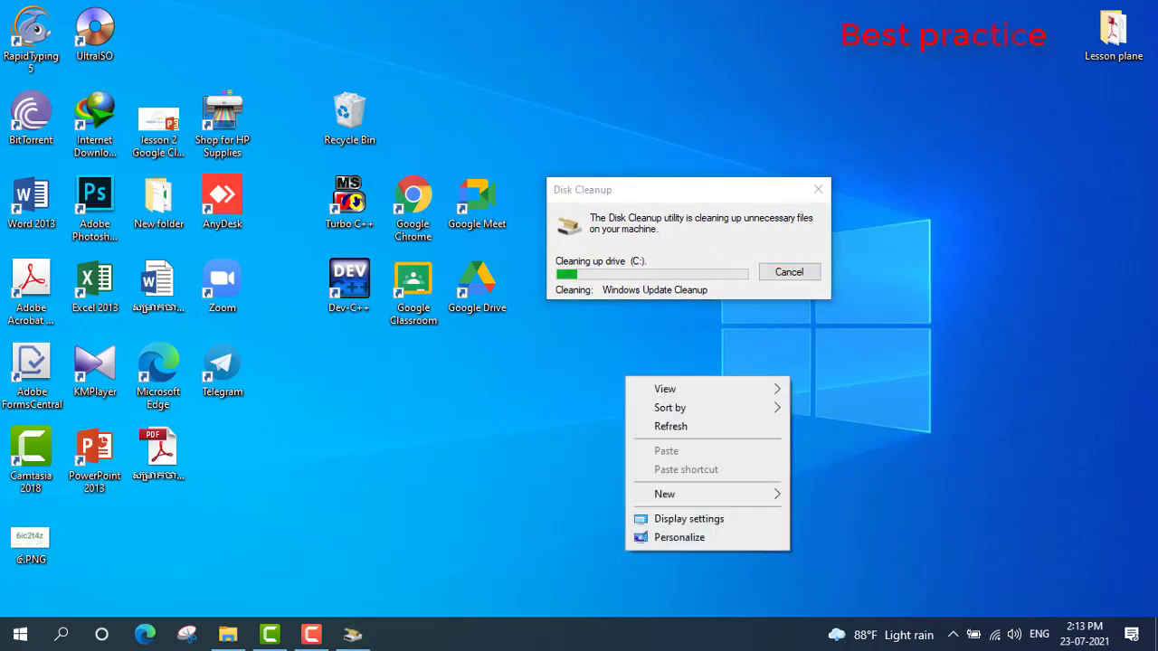
left_click(670, 426)
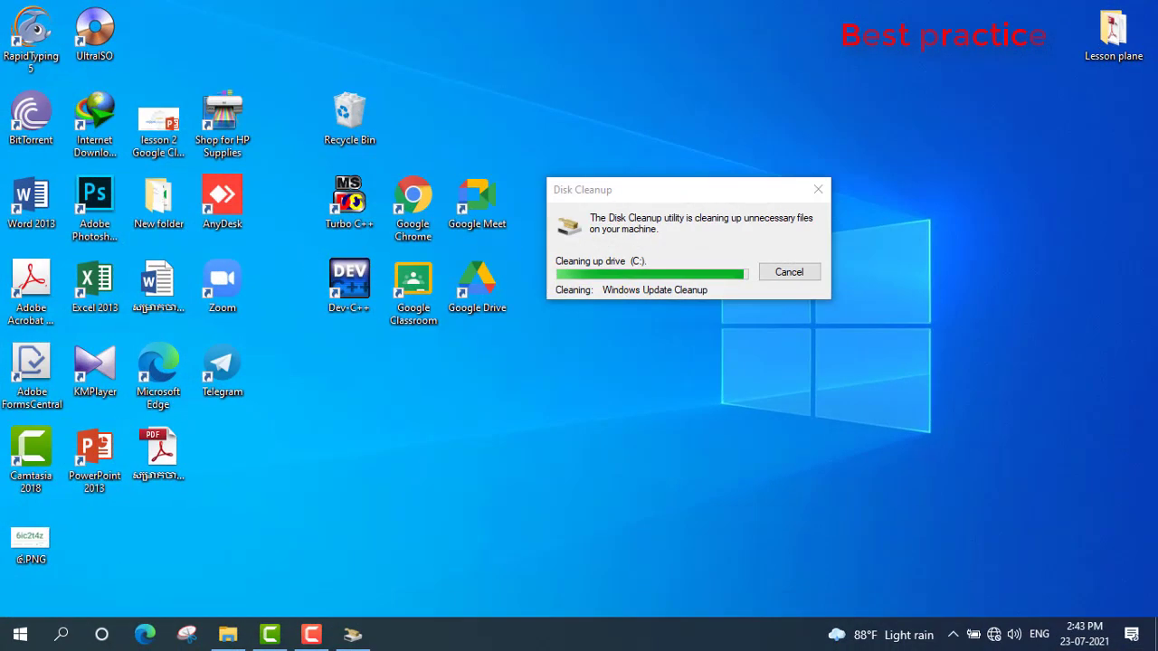
right_click(680, 339)
key("v")
key("d")
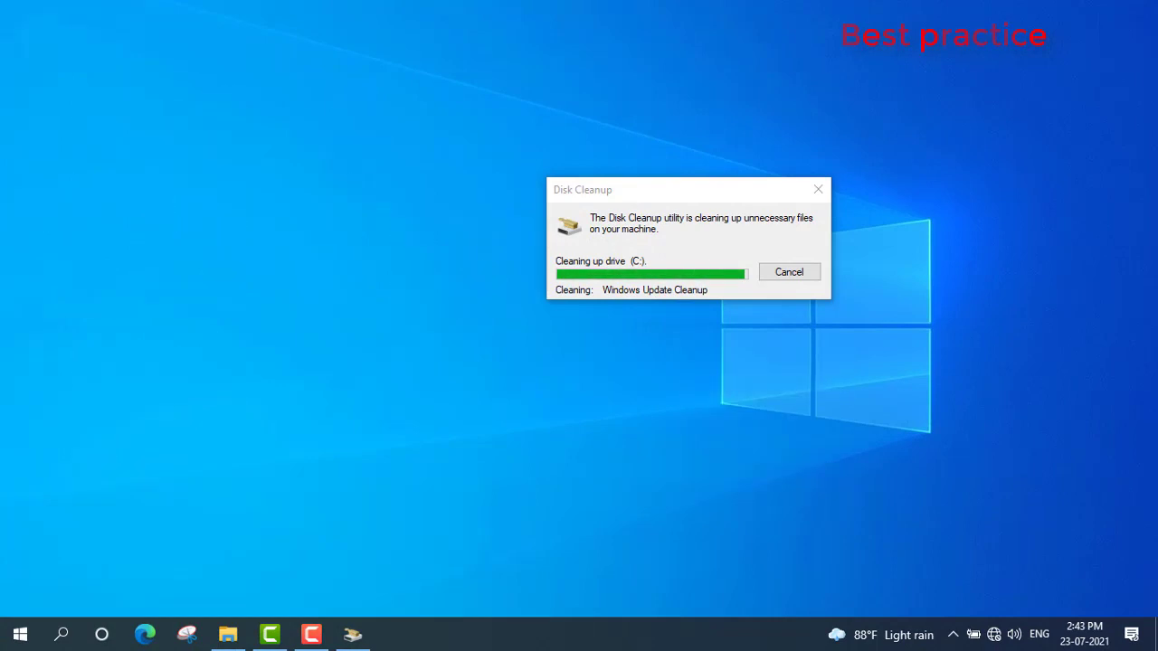
right_click(671, 347)
left_click(717, 396)
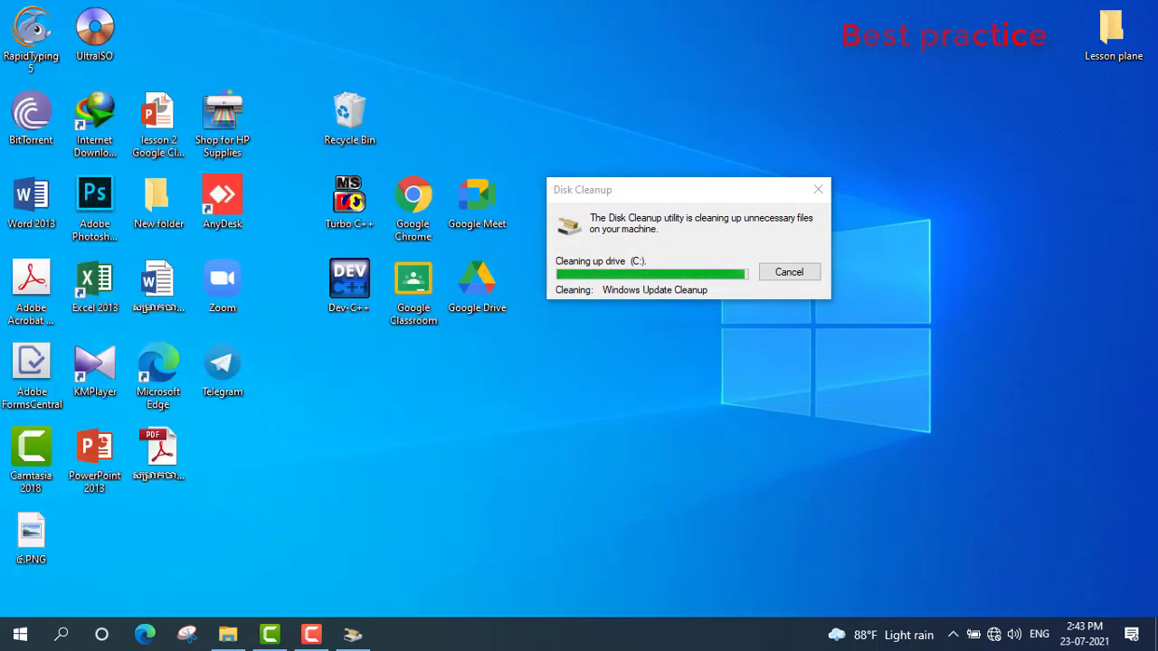
right_click(668, 351)
left_click(714, 400)
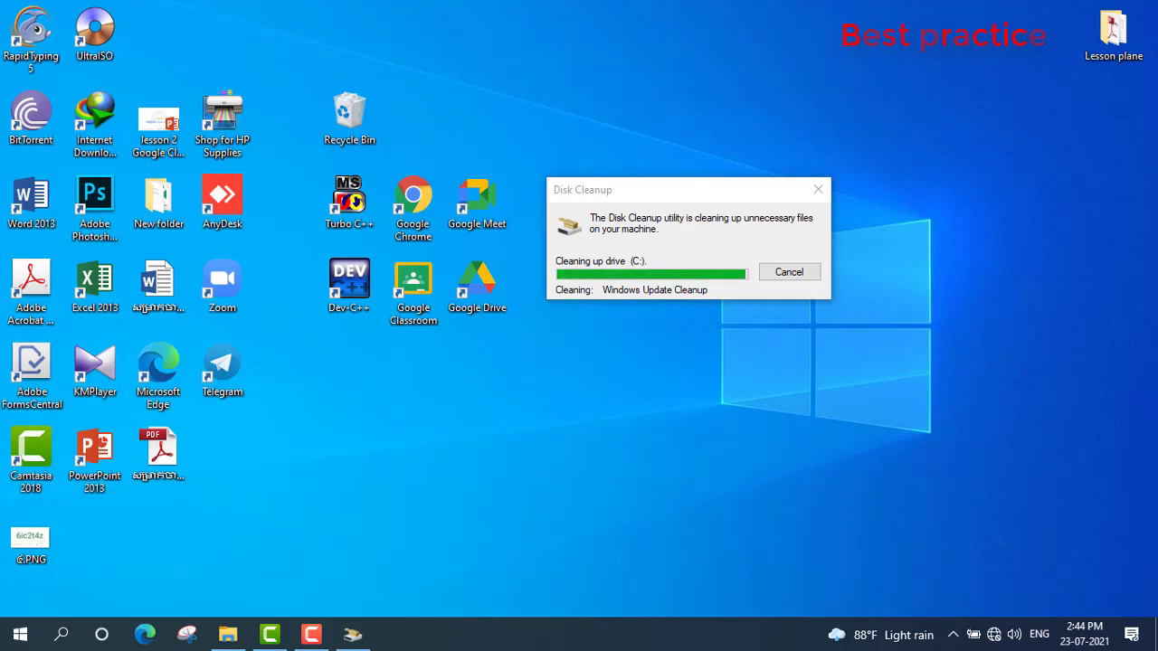
right_click(688, 343)
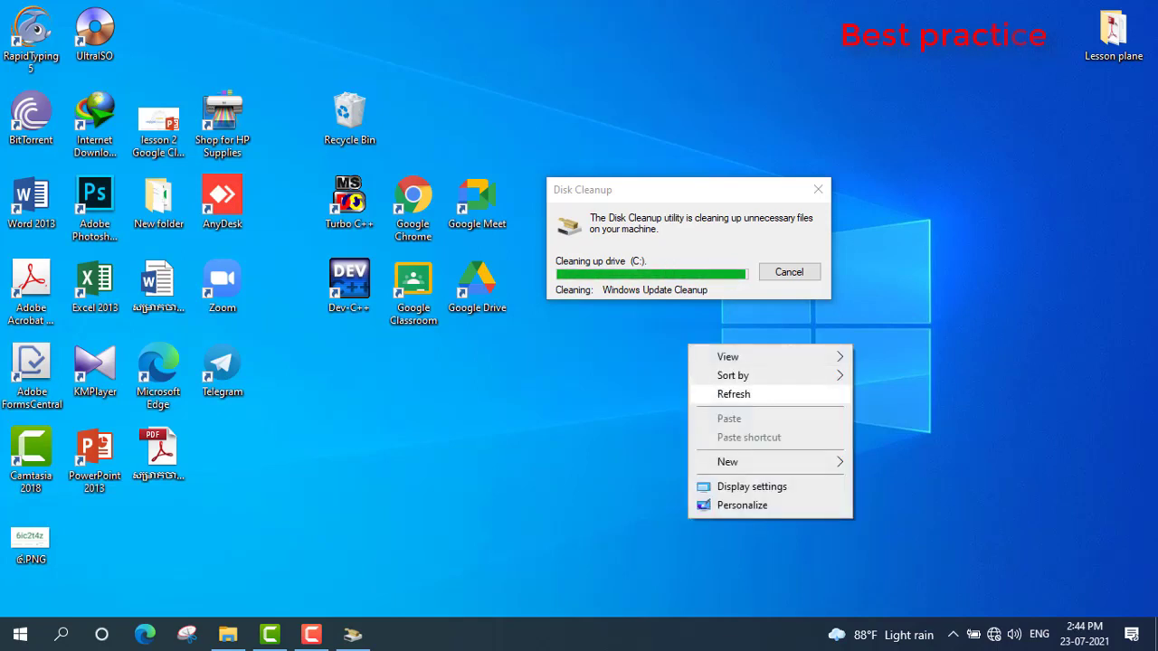
left_click(723, 392)
right_click(616, 350)
left_click(661, 400)
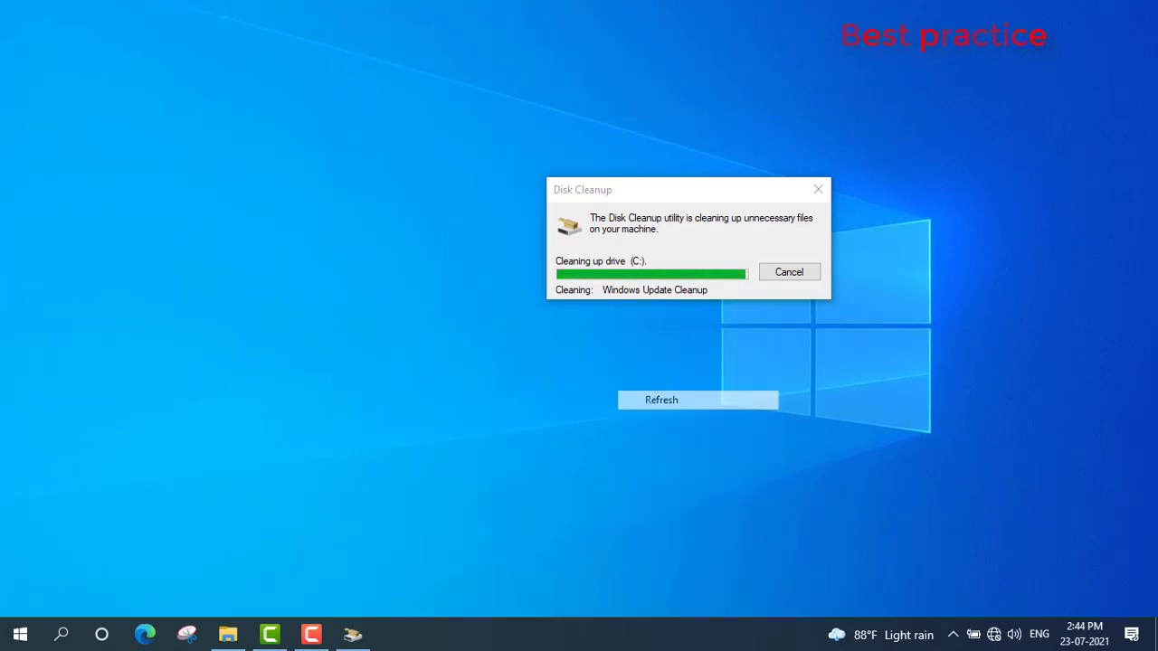
right_click(616, 365)
left_click(660, 414)
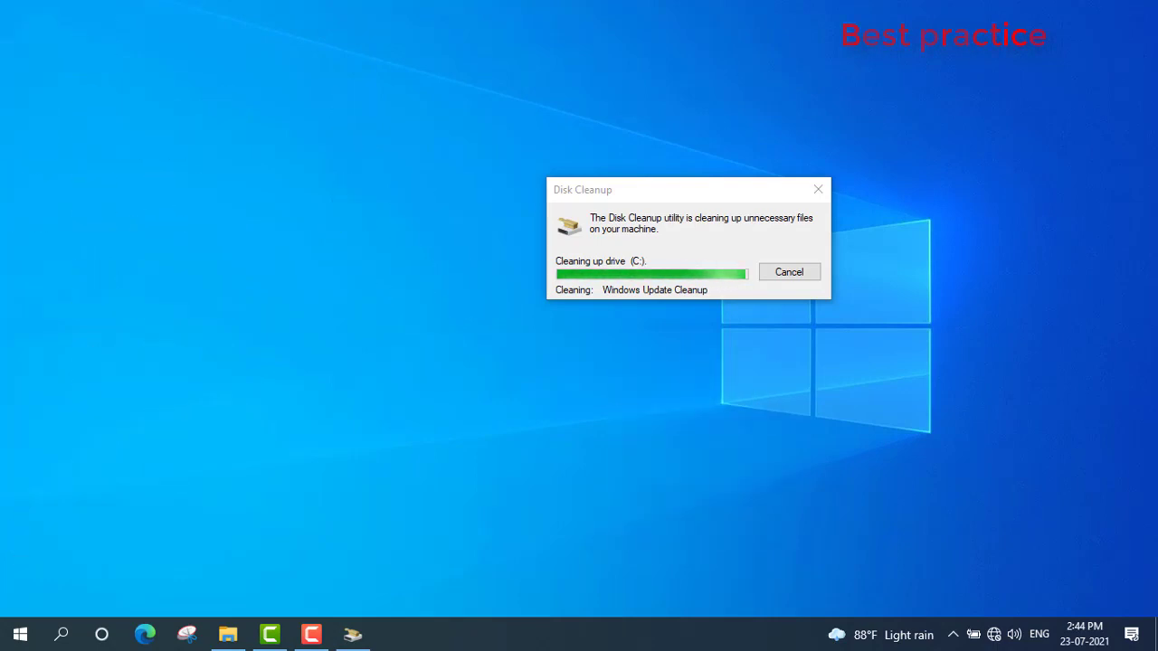
right_click(644, 366)
left_click(691, 416)
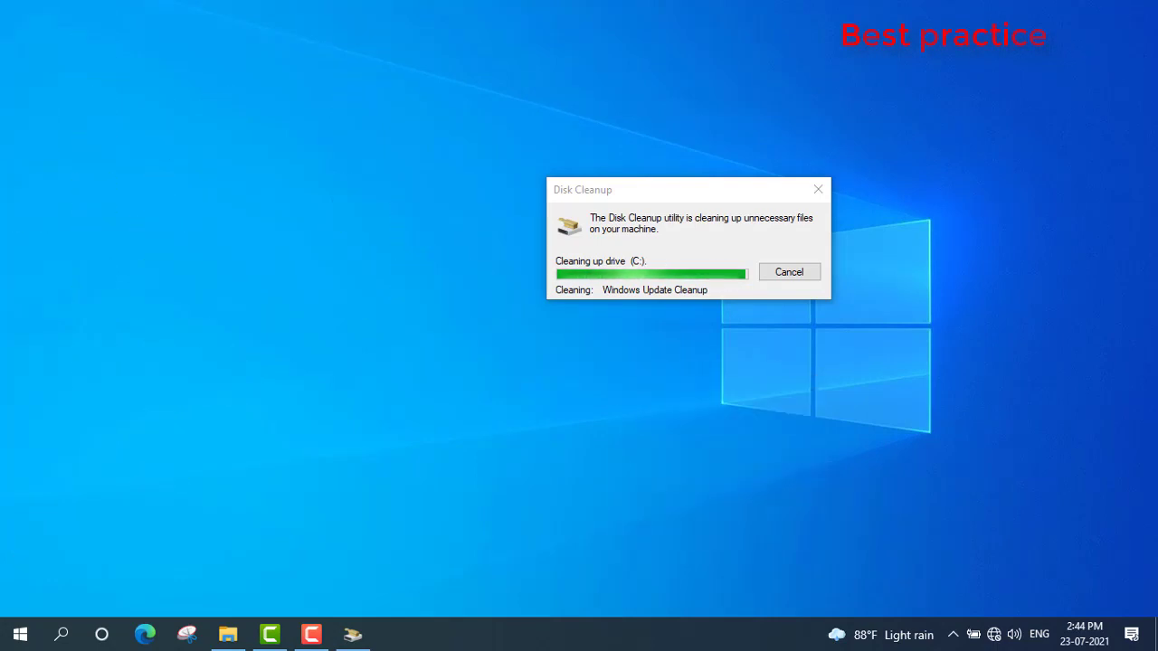
right_click(647, 355)
left_click(692, 405)
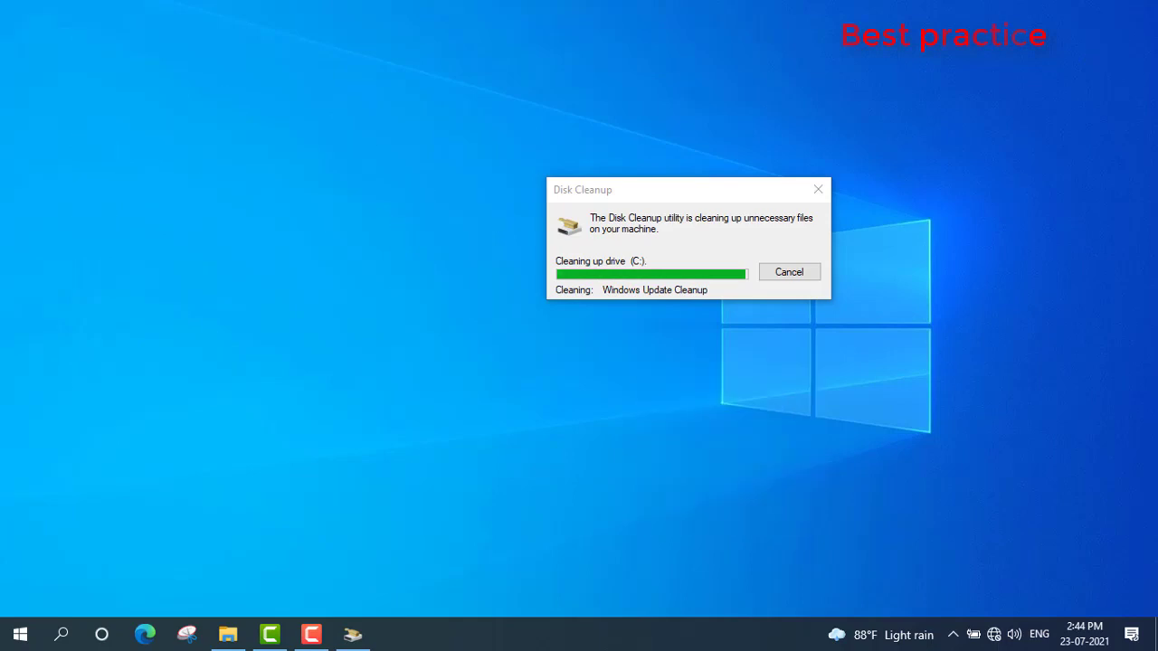
right_click(637, 345)
left_click(682, 393)
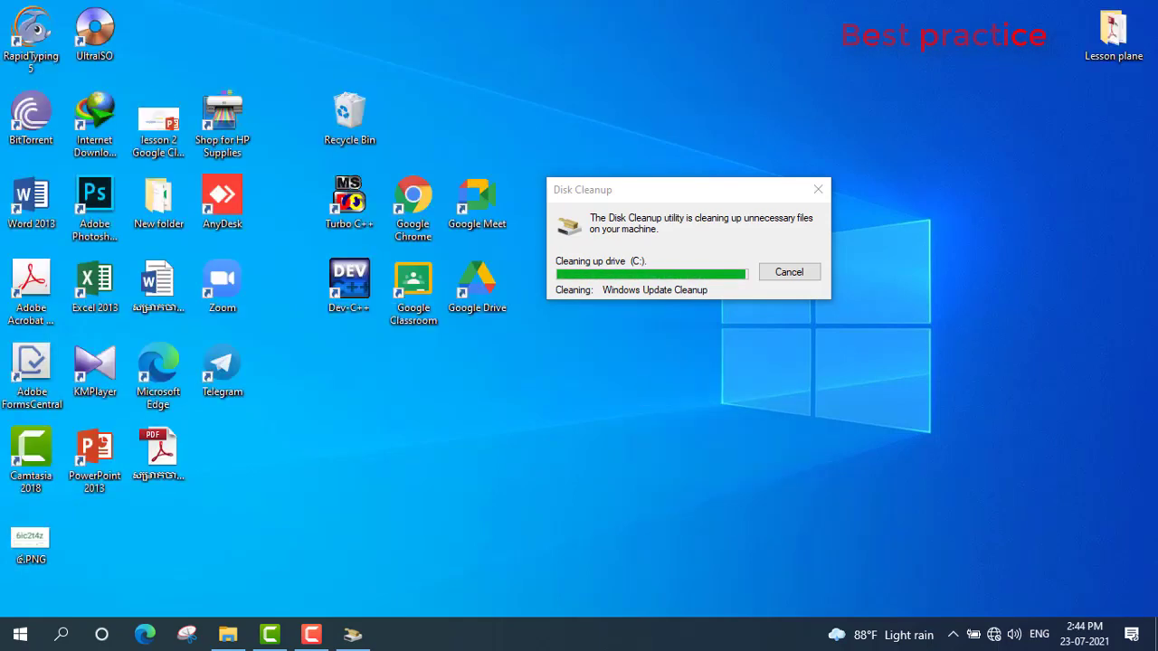
right_click(607, 359)
left_click(670, 408)
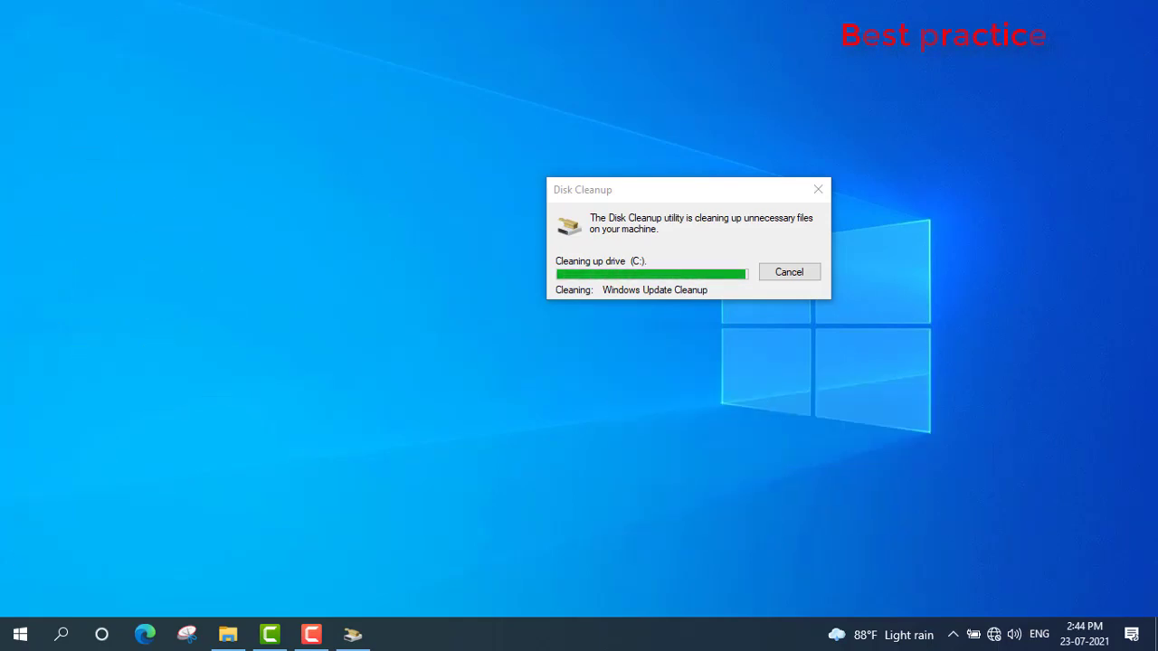
right_click(639, 370)
left_click(682, 421)
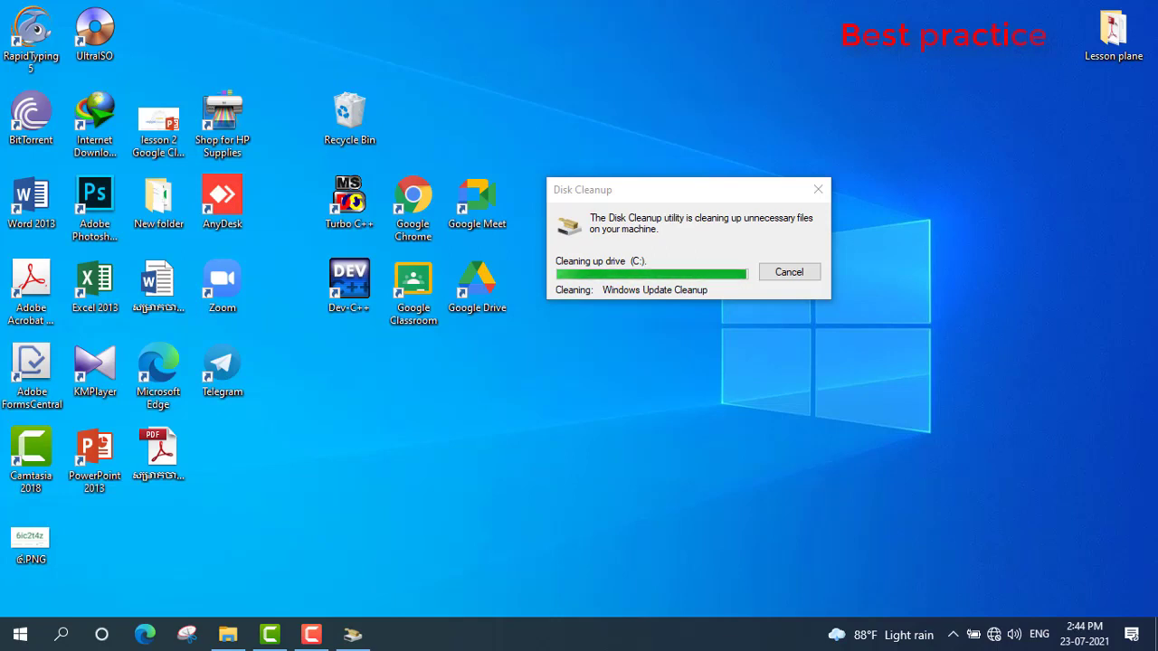
right_click(608, 361)
left_click(652, 410)
right_click(610, 361)
left_click(653, 409)
right_click(613, 342)
left_click(653, 409)
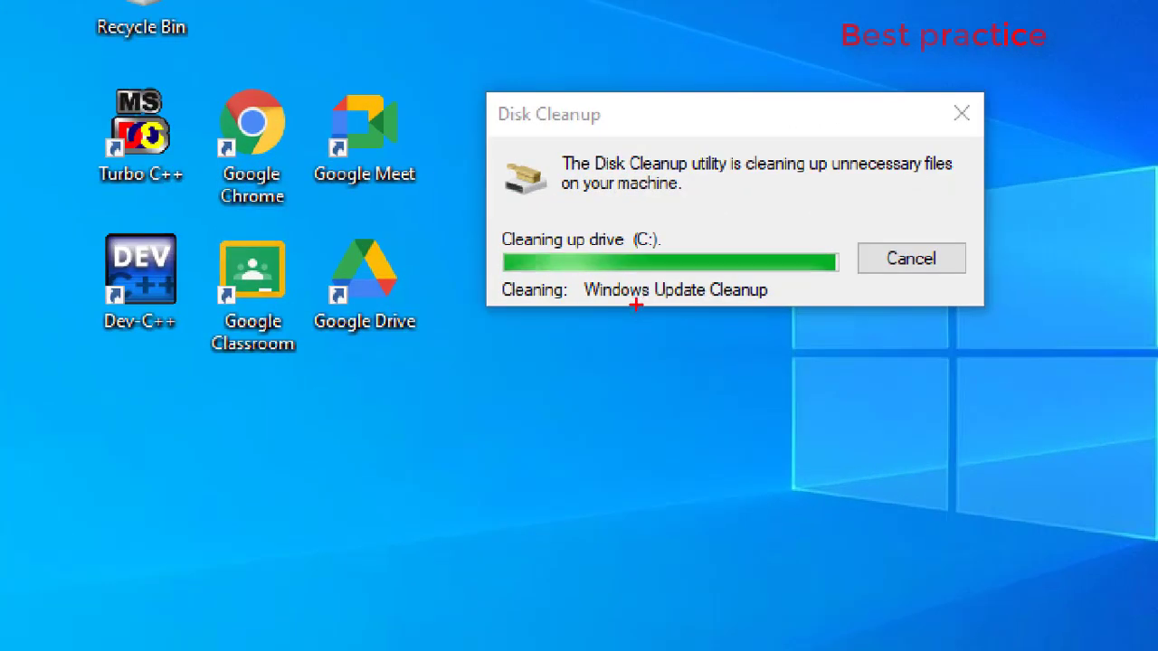
left_click_drag(639, 307, 666, 304)
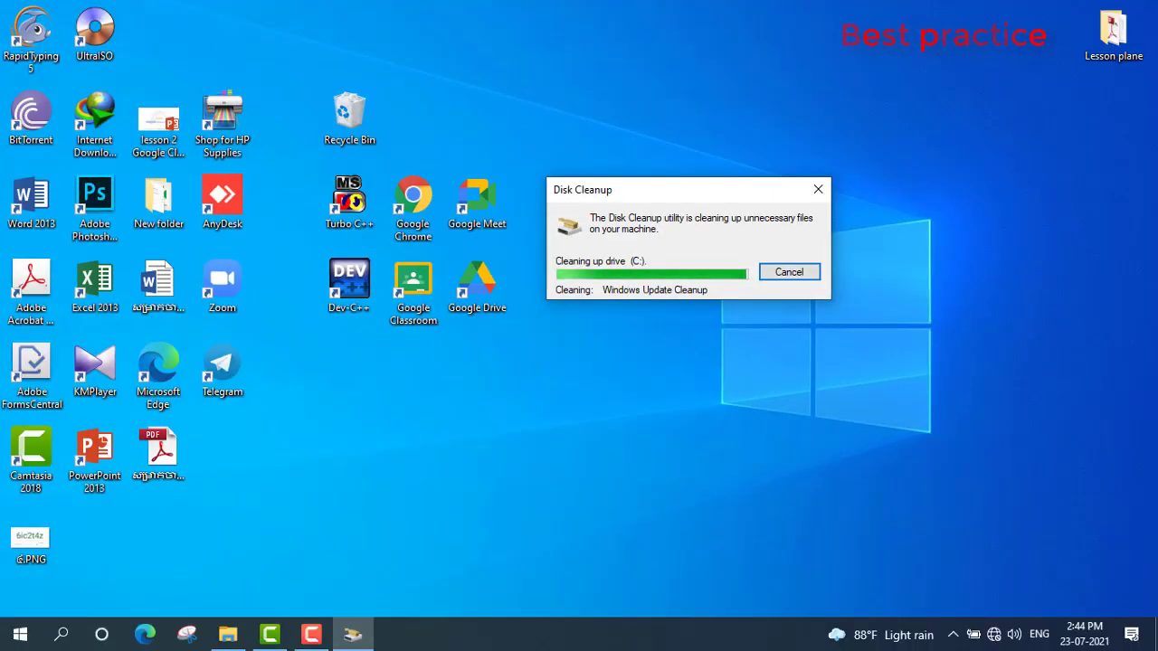
right_click(613, 401)
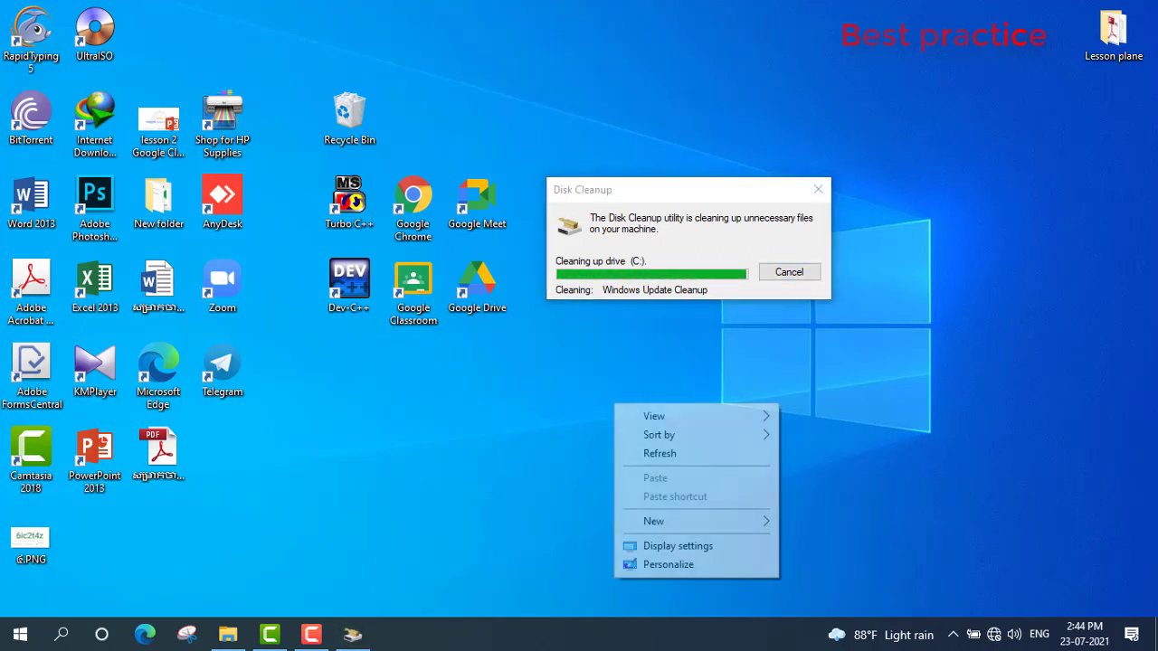
left_click(660, 453)
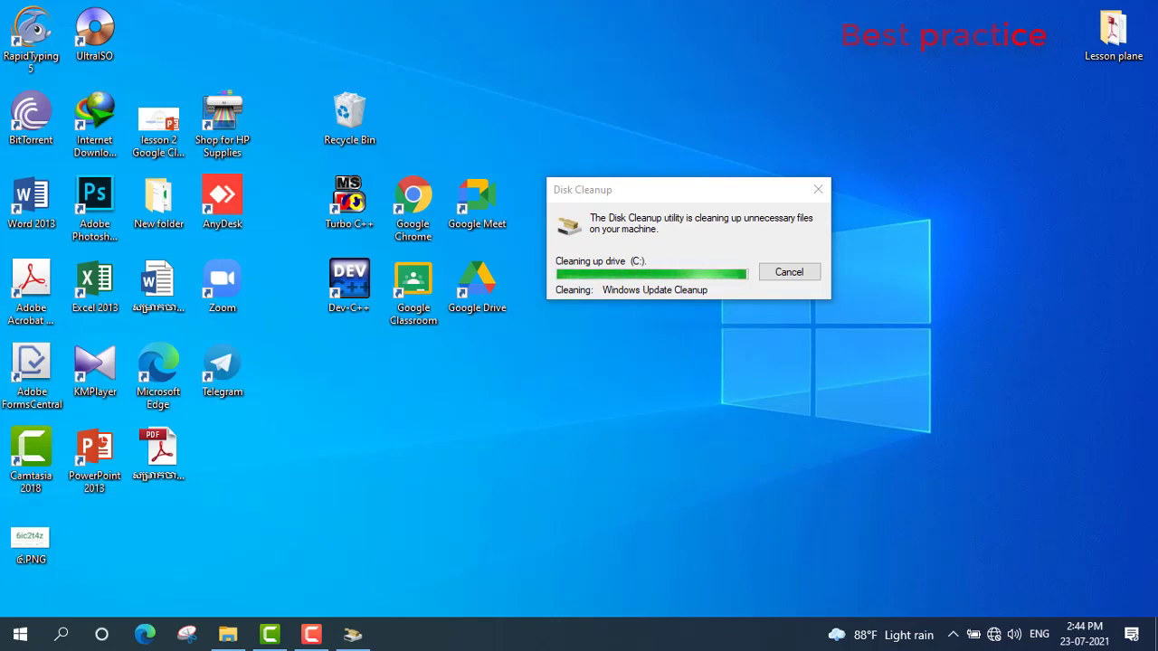
right_click(630, 331)
left_click(859, 443)
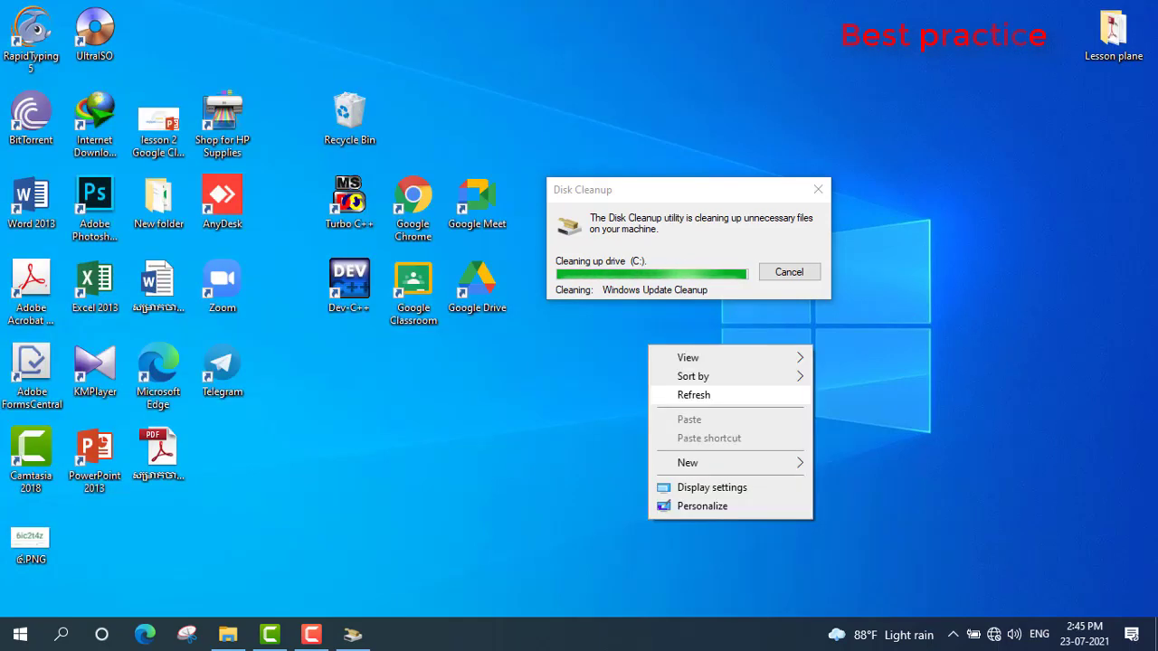
key("Return")
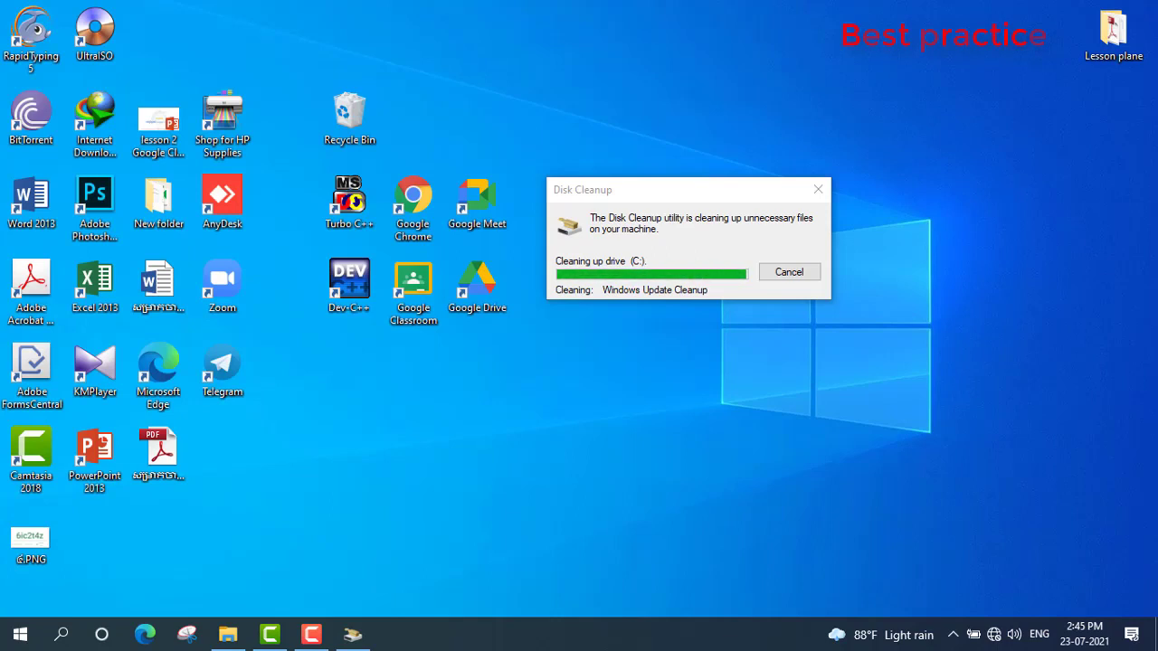
right_click(660, 367)
left_click(688, 417)
right_click(604, 328)
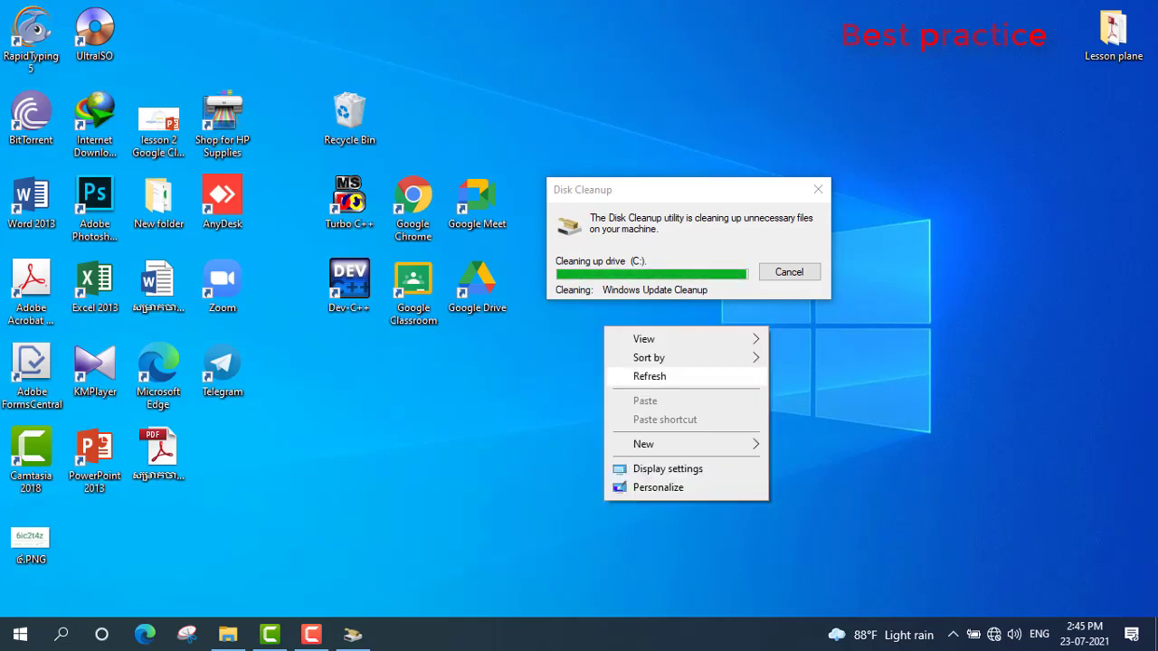
left_click(650, 376)
right_click(673, 385)
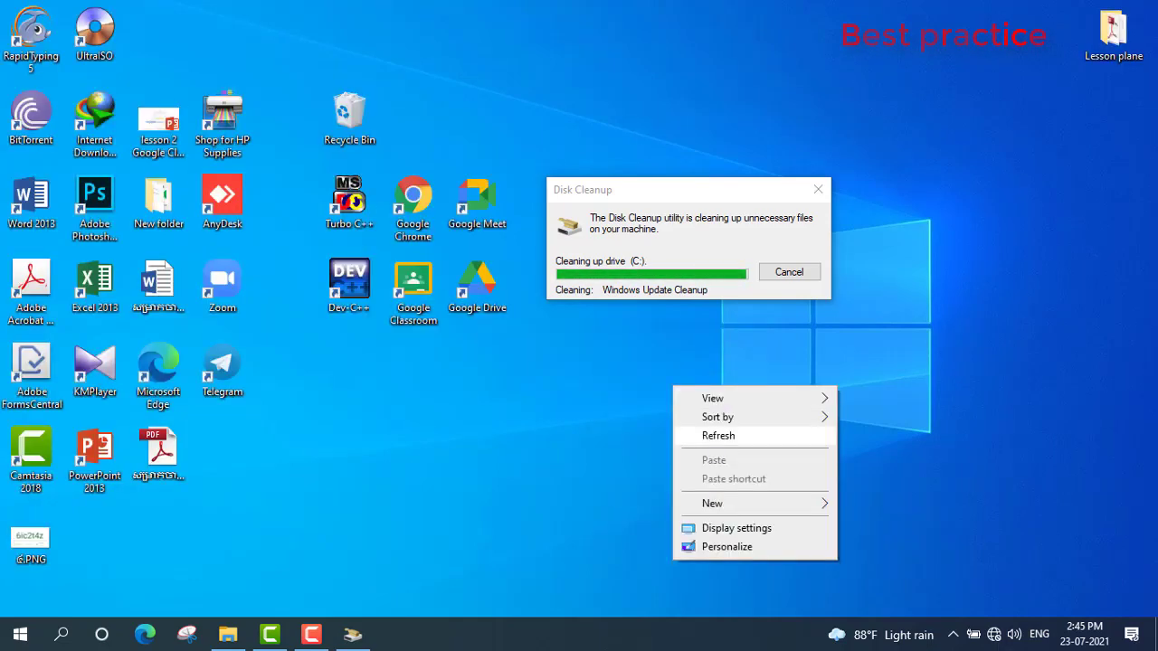
left_click(718, 435)
right_click(649, 370)
left_click(694, 420)
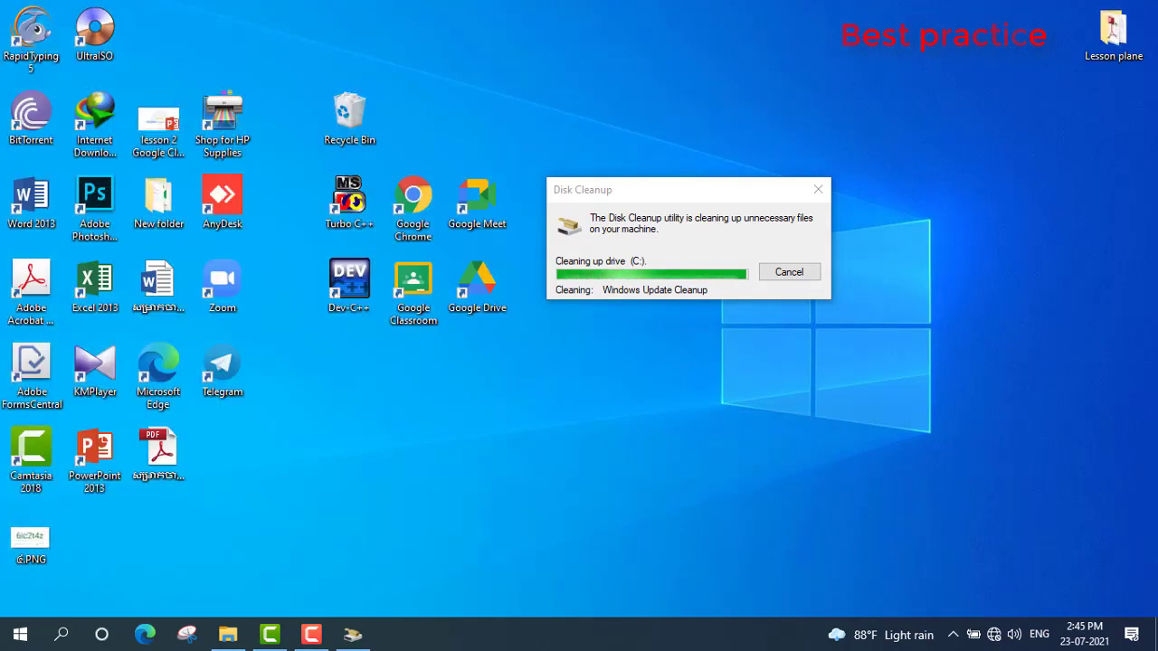
right_click(641, 347)
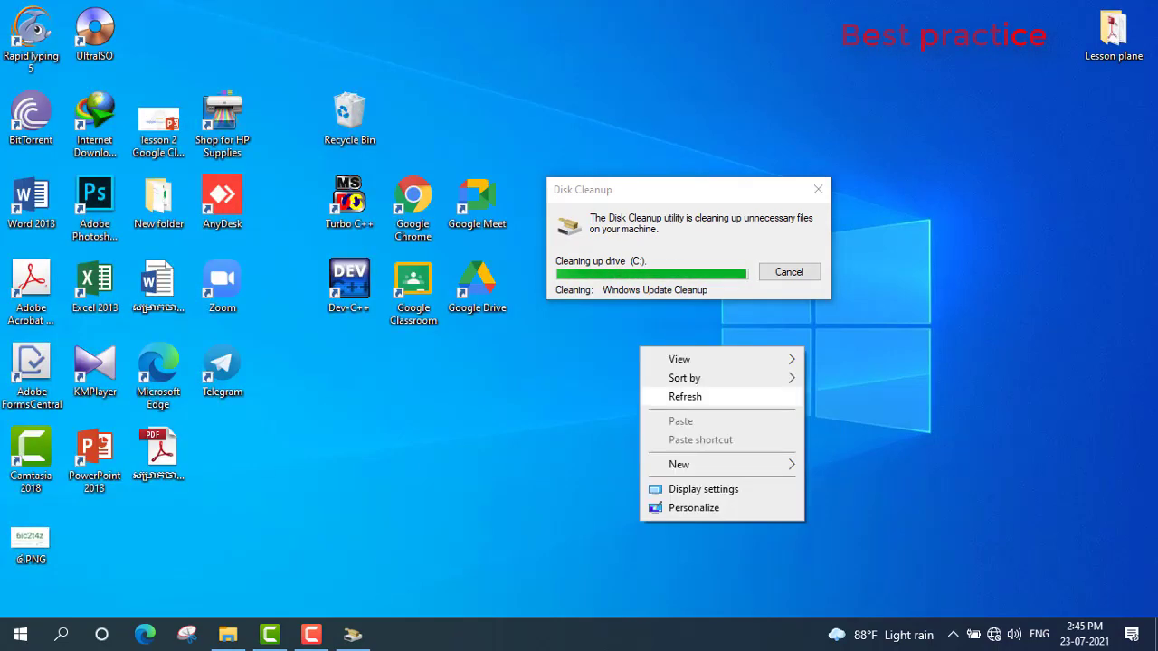
left_click(685, 396)
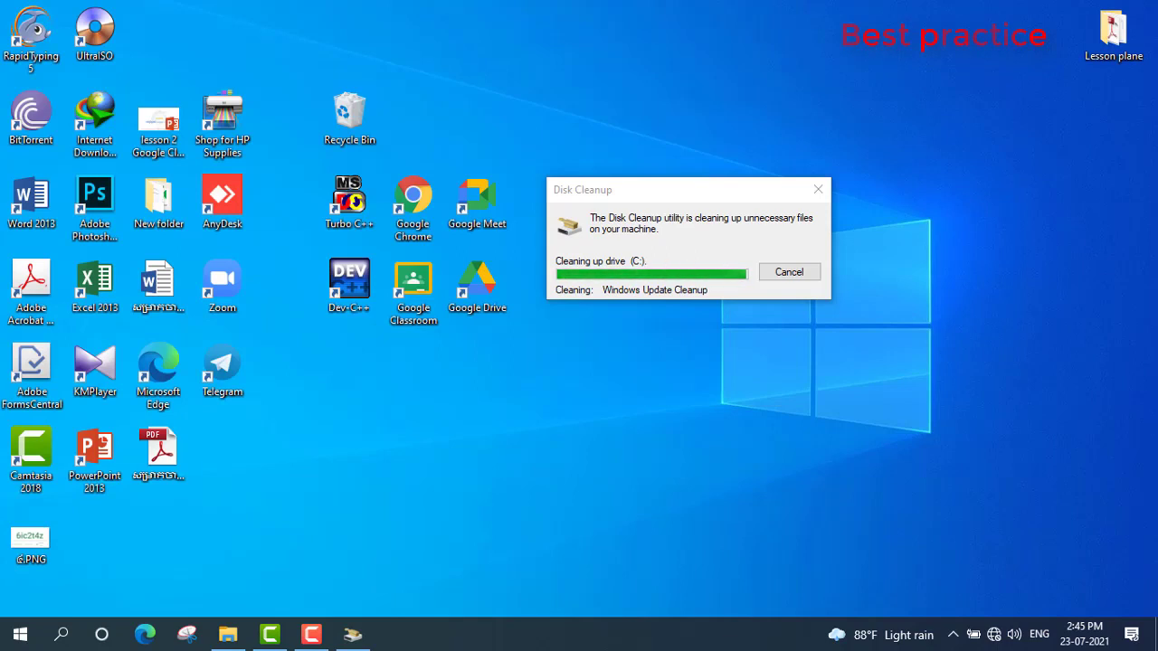
right_click(633, 362)
left_click(685, 413)
right_click(629, 355)
left_click(681, 405)
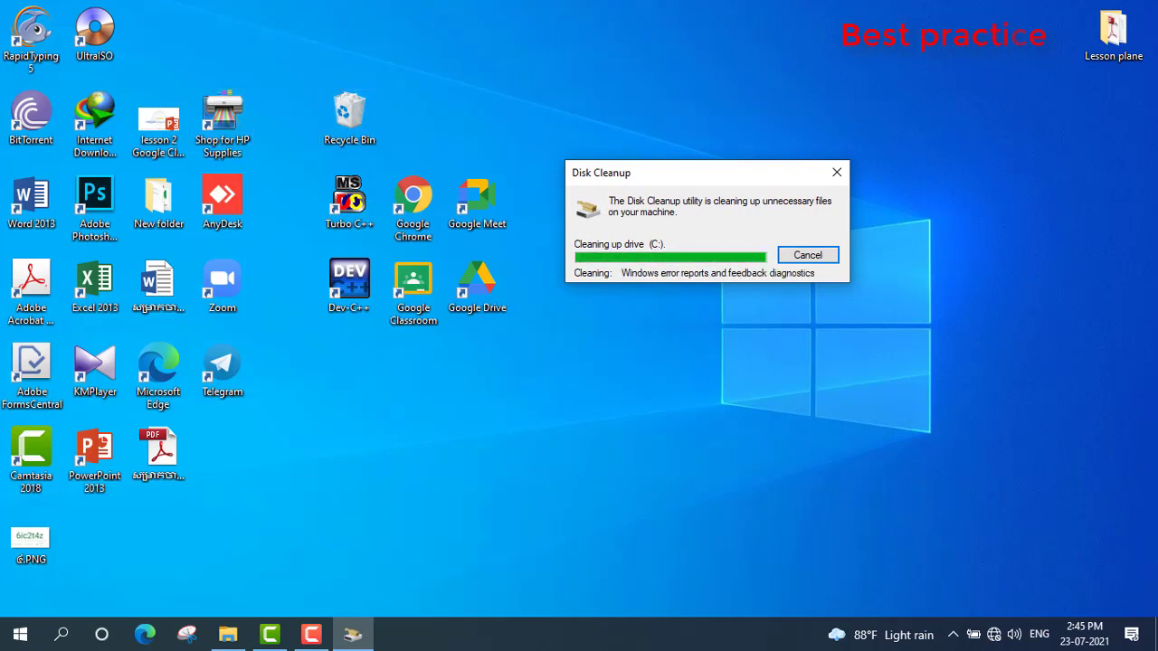
right_click(612, 336)
left_click(656, 387)
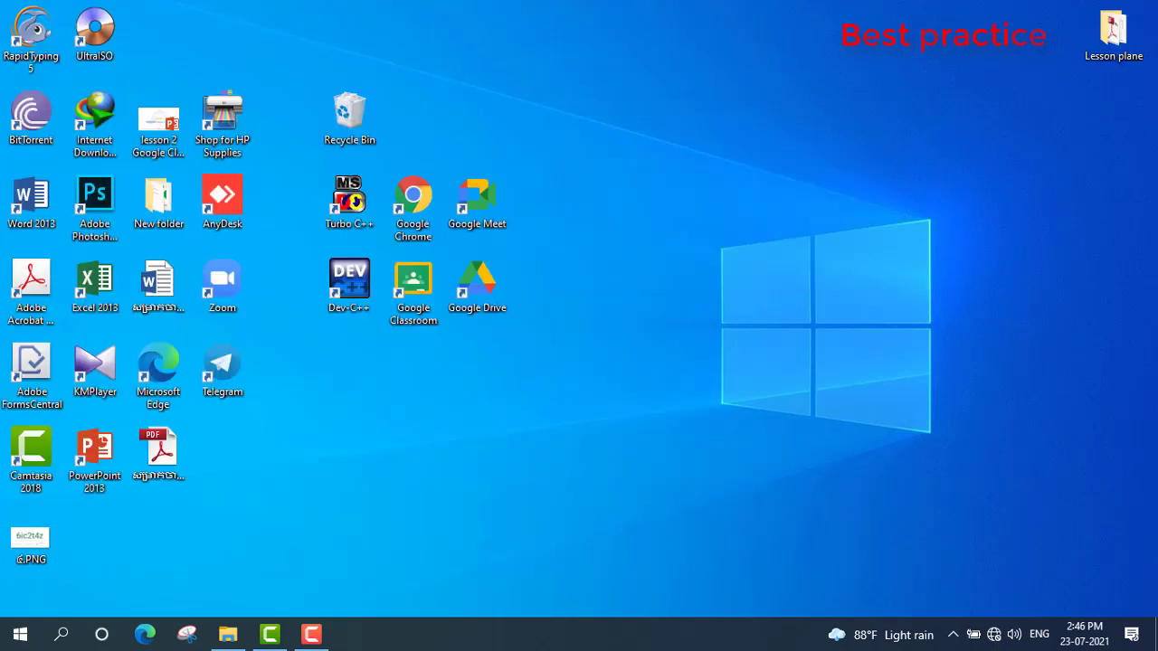
- Refresh the desktop three times
right_click(632, 237)
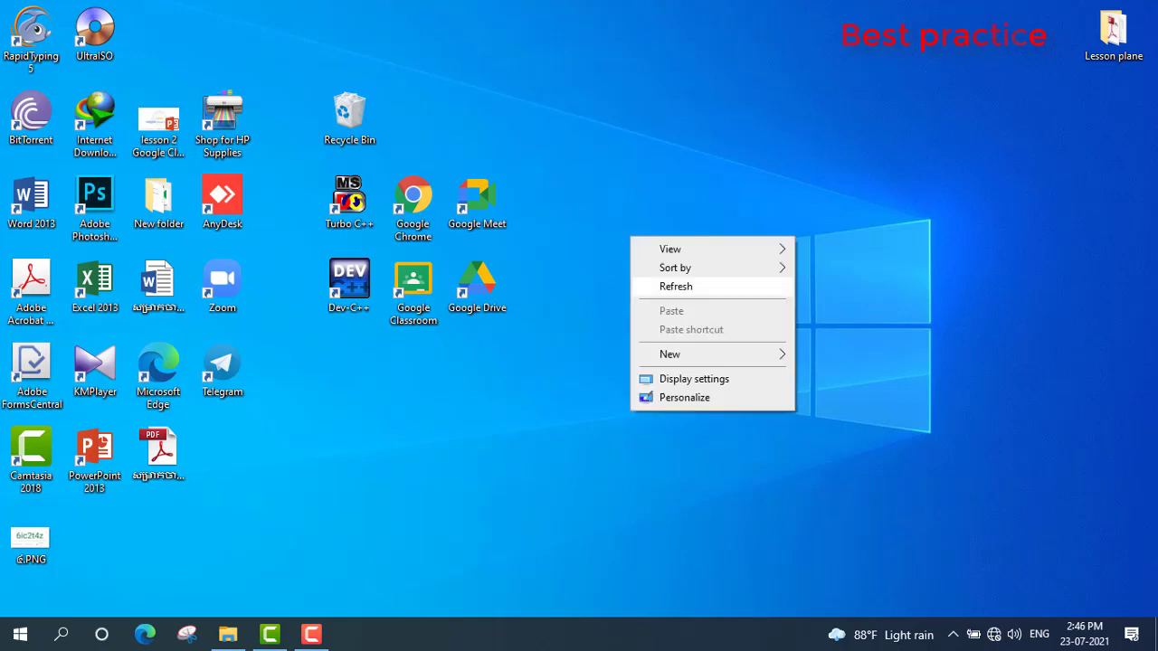
left_click(674, 287)
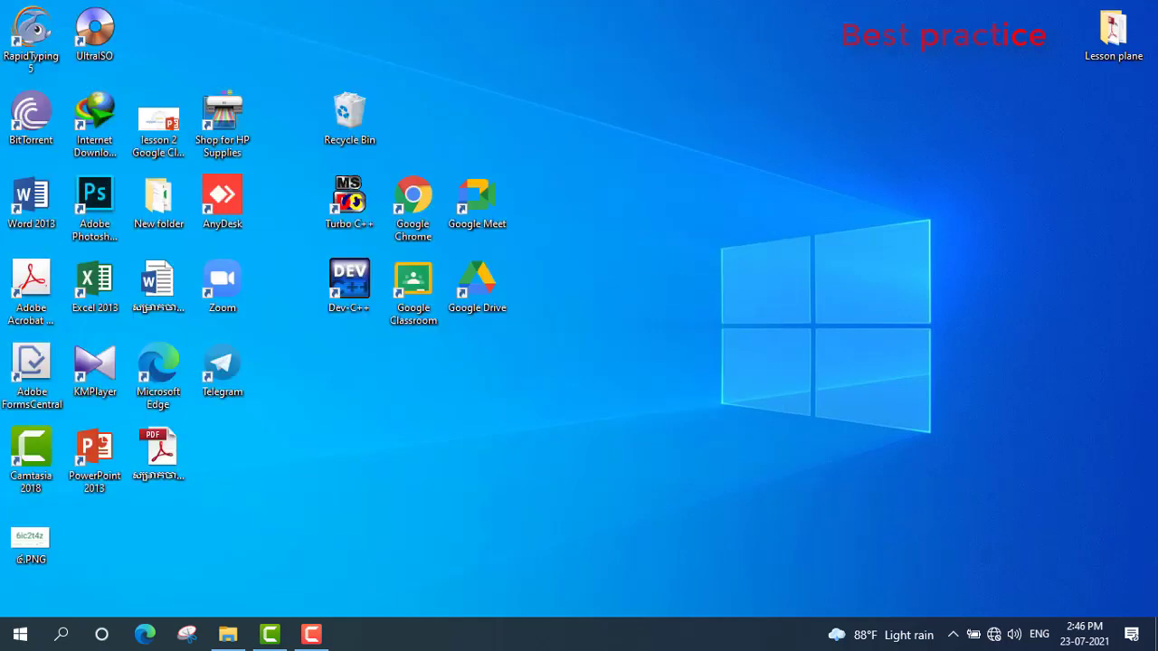
right_click(600, 188)
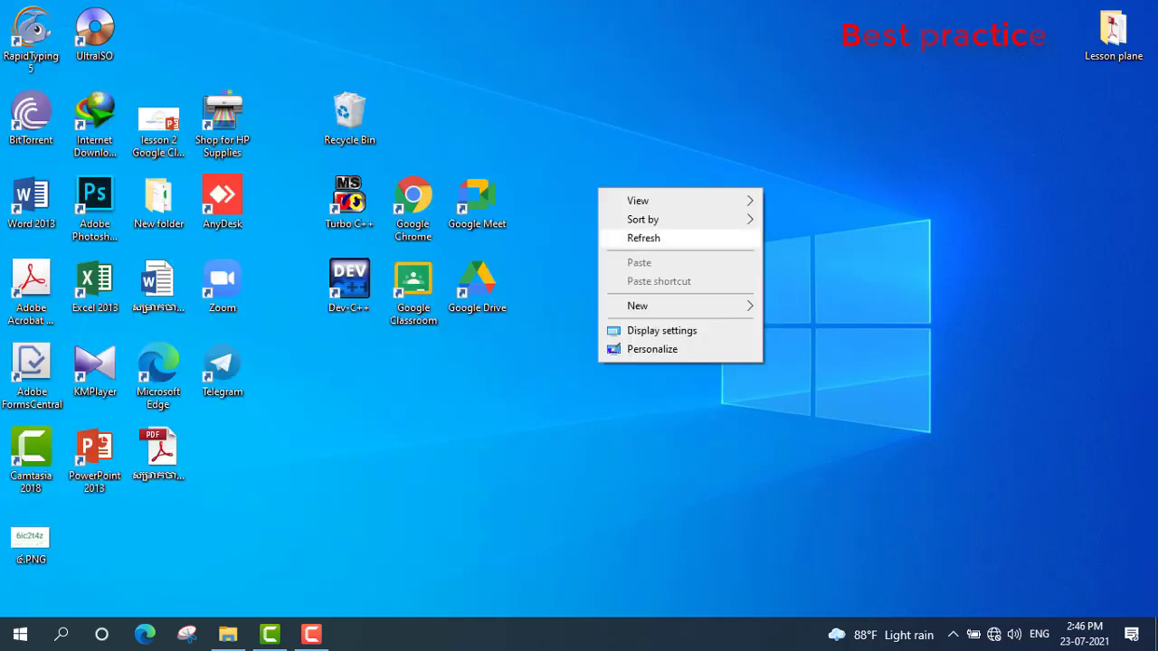
left_click(644, 236)
right_click(658, 236)
left_click(701, 286)
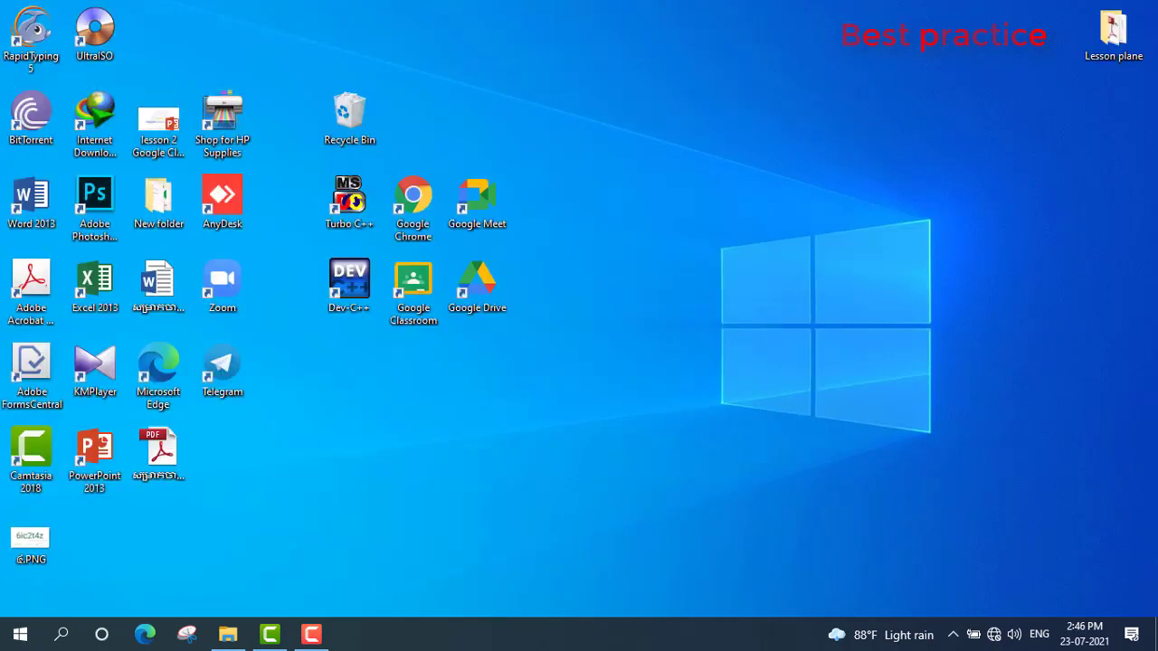
- Empty the Recycle Bin, permanently deleting the Word document CUS_FINAL_TEST-GROUP-SAT-SUN.docx it contains
left_click(349, 113)
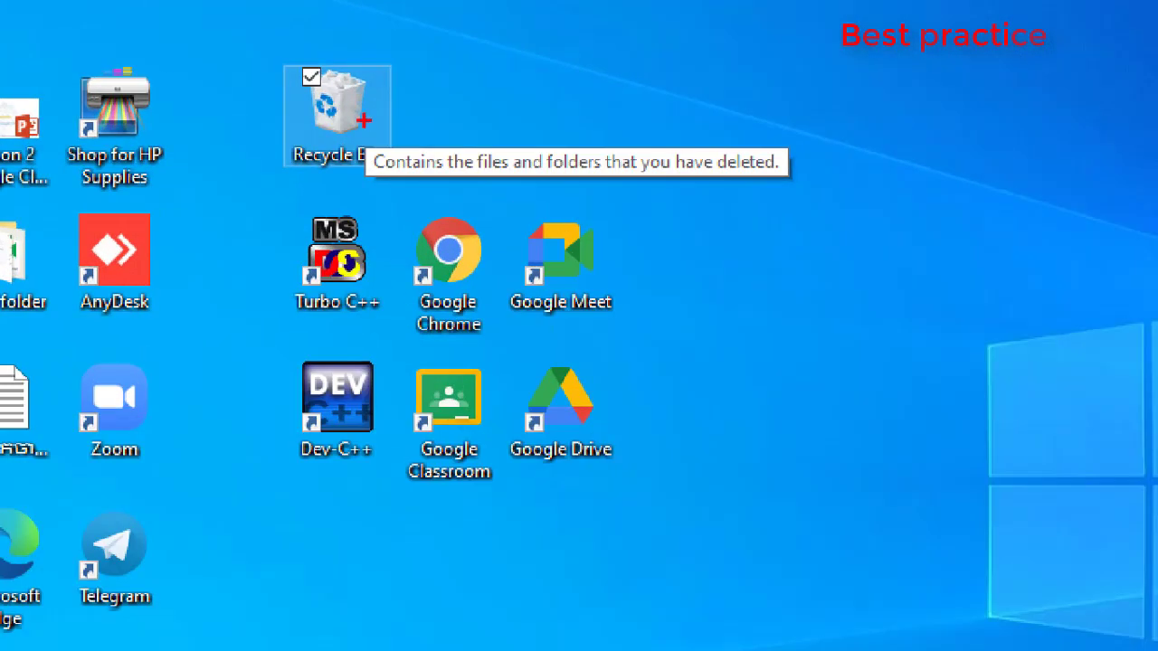
left_click_drag(327, 189, 371, 183)
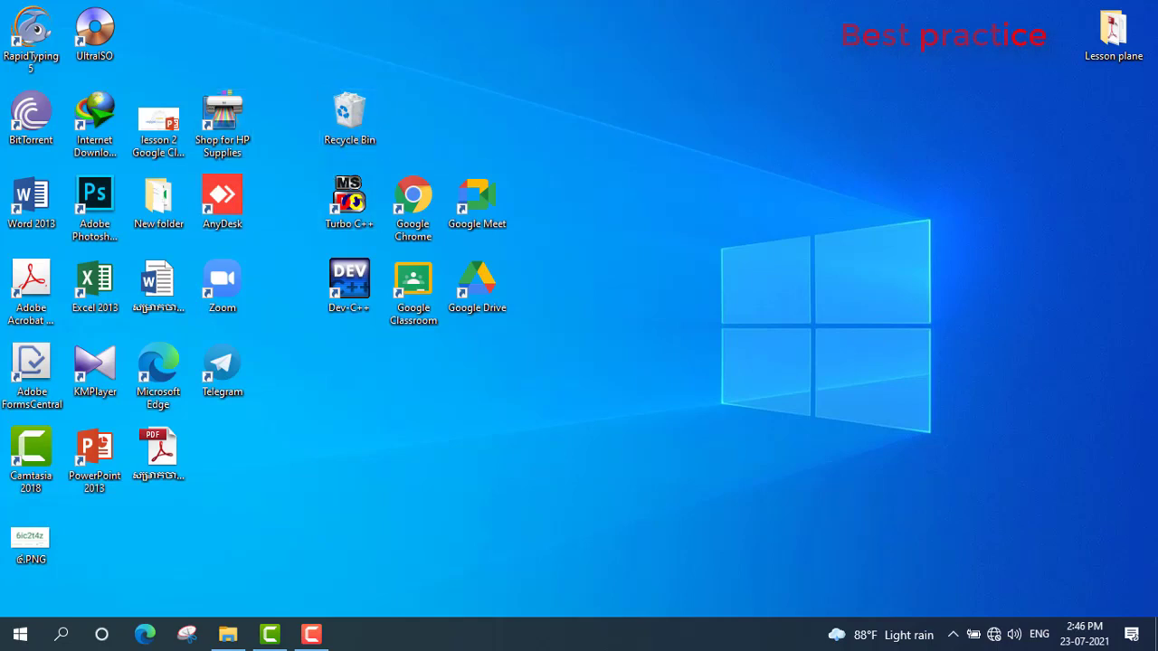
left_click(349, 113)
right_click(351, 113)
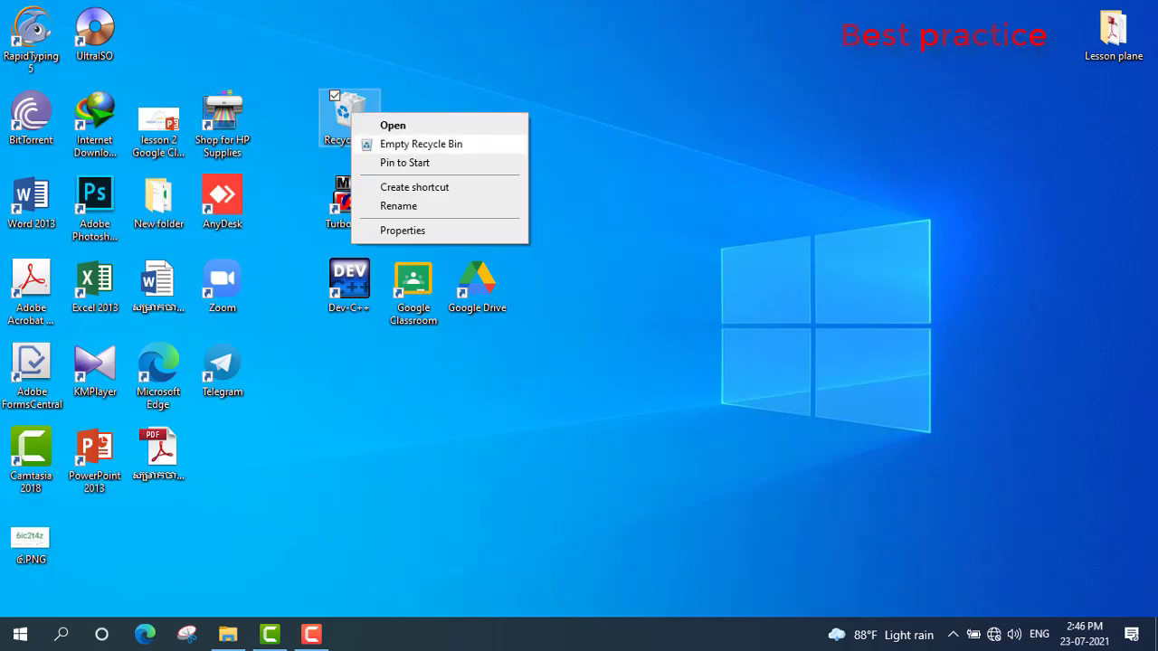
left_click(421, 144)
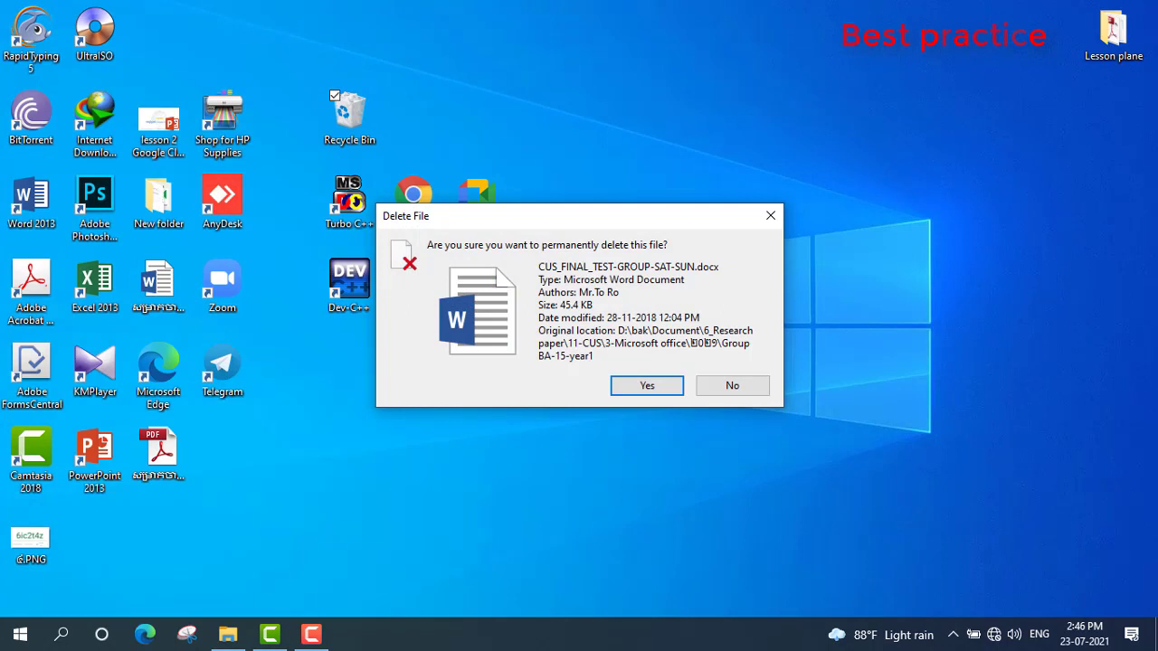
left_click_drag(542, 215, 678, 152)
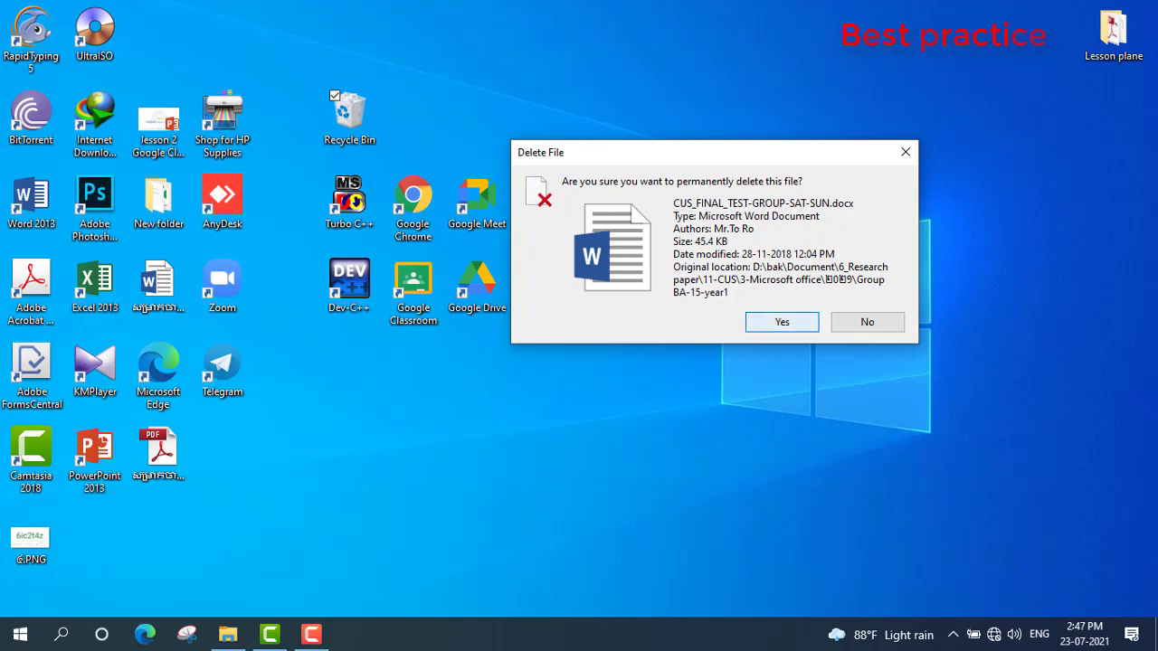
key("Return")
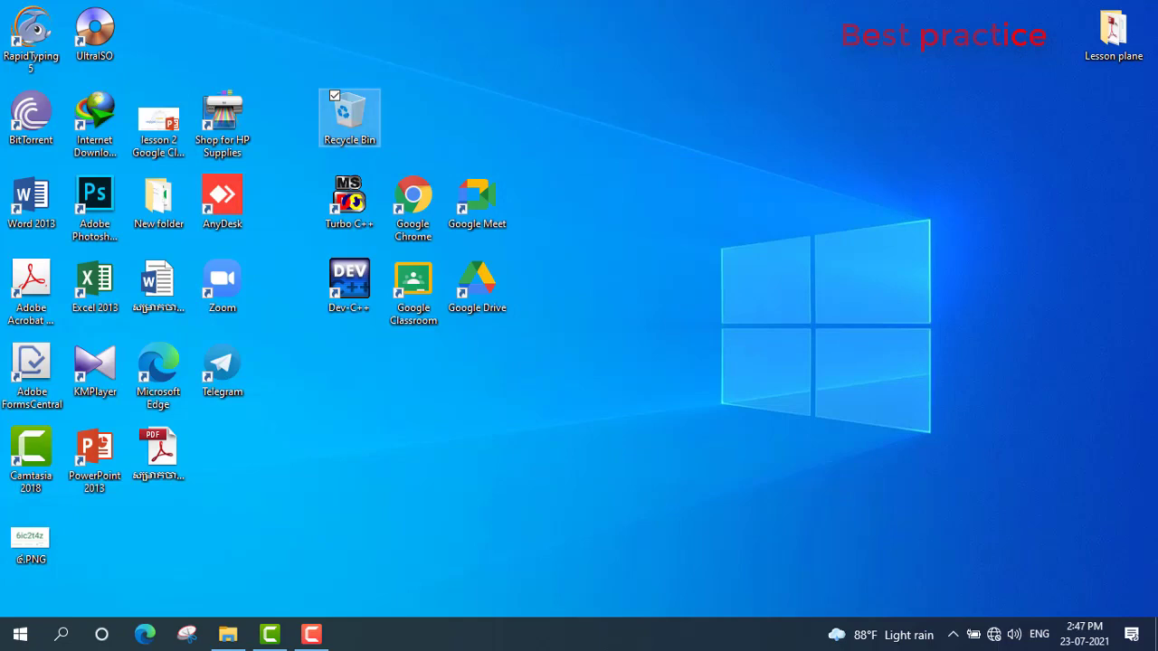
- Refresh the desktop twice after emptying the Recycle Bin
right_click(586, 161)
left_click(624, 211)
right_click(641, 204)
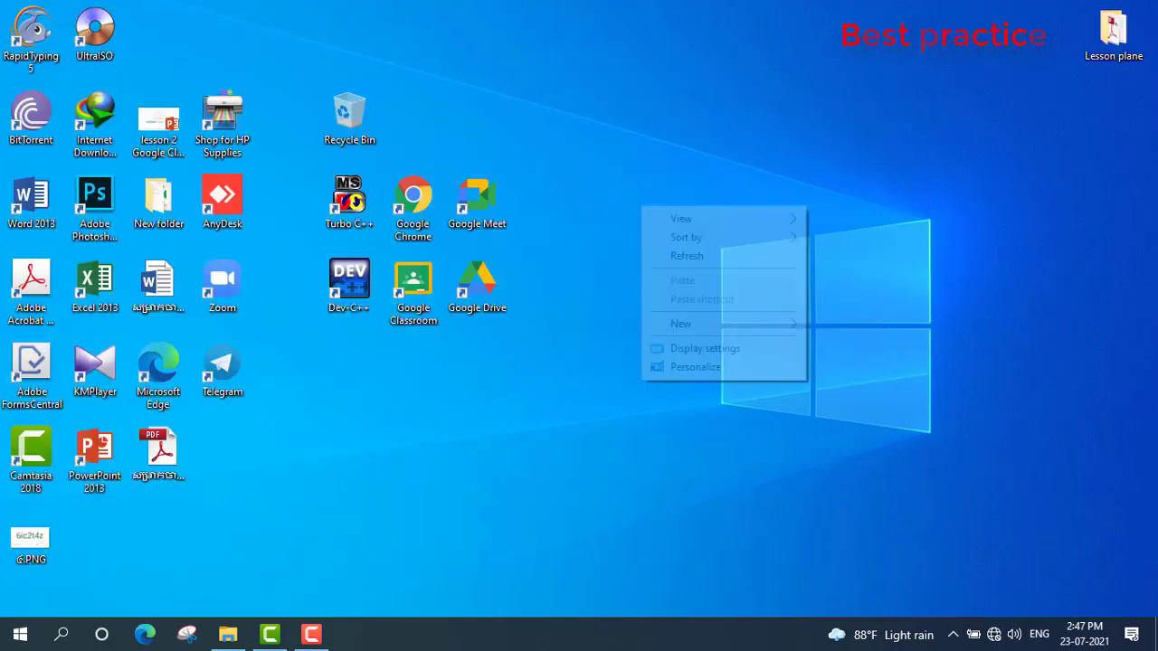
left_click(688, 256)
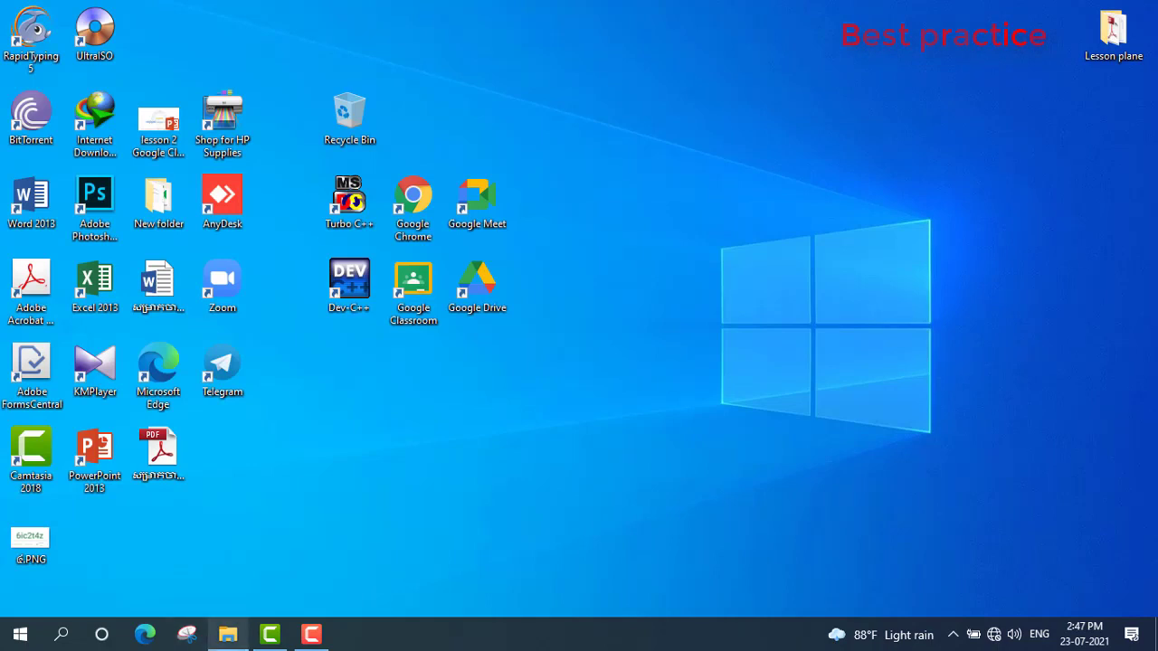
- Switch to the File Explorer window showing This PC and select Local Disk (C:)
left_click(228, 634)
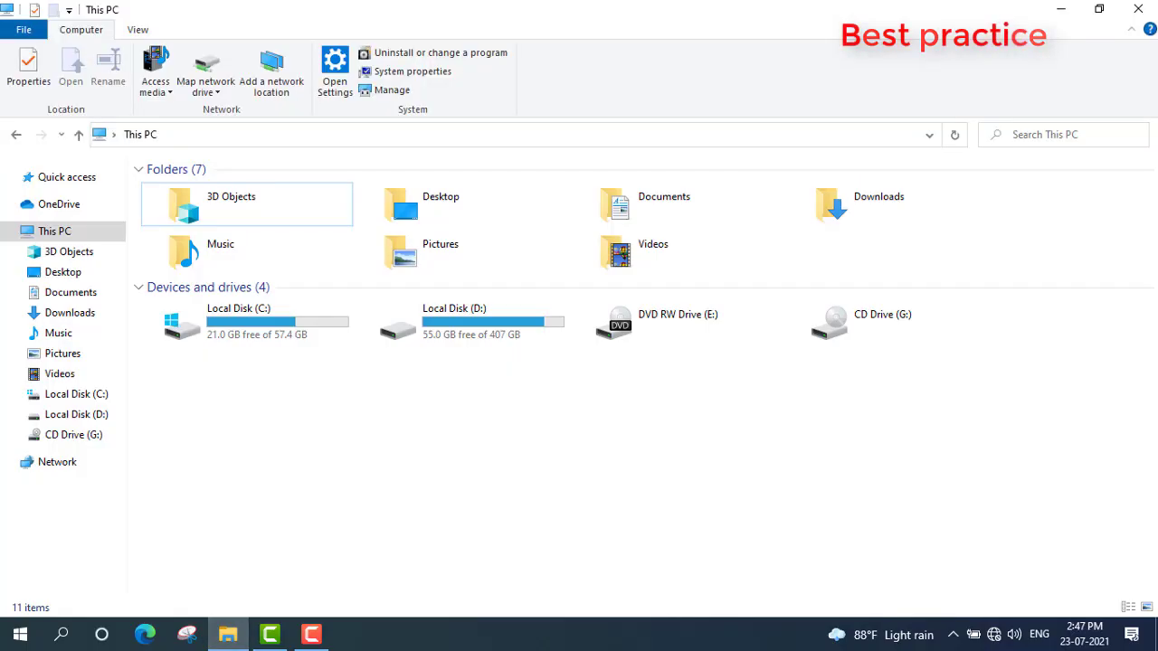
left_click(245, 322)
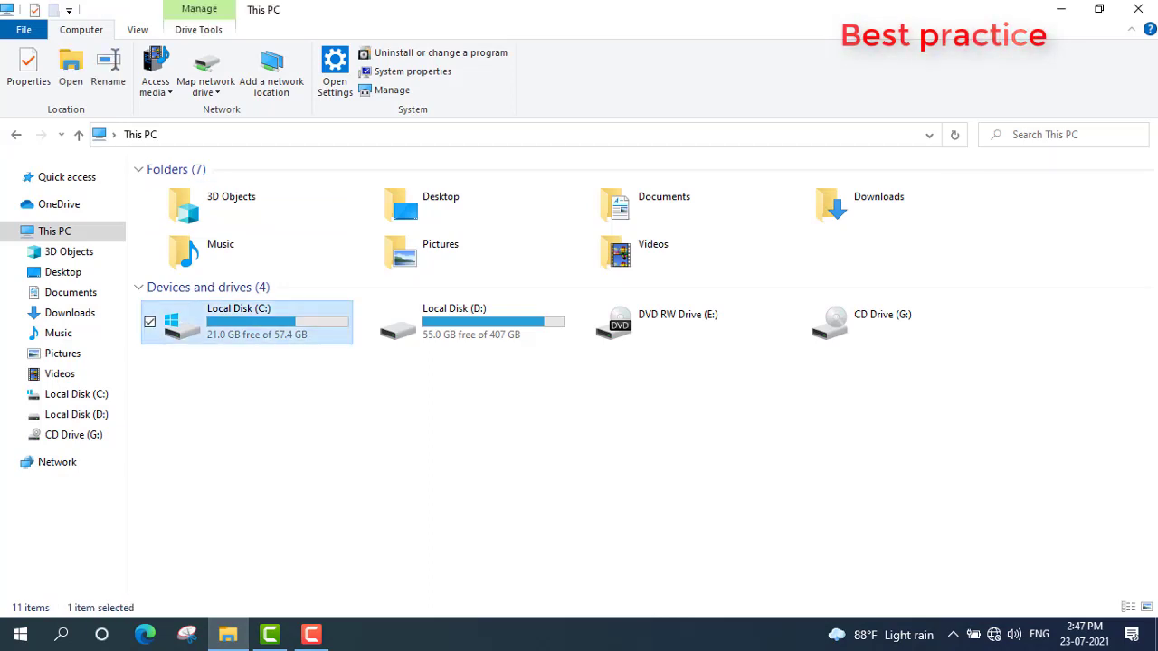